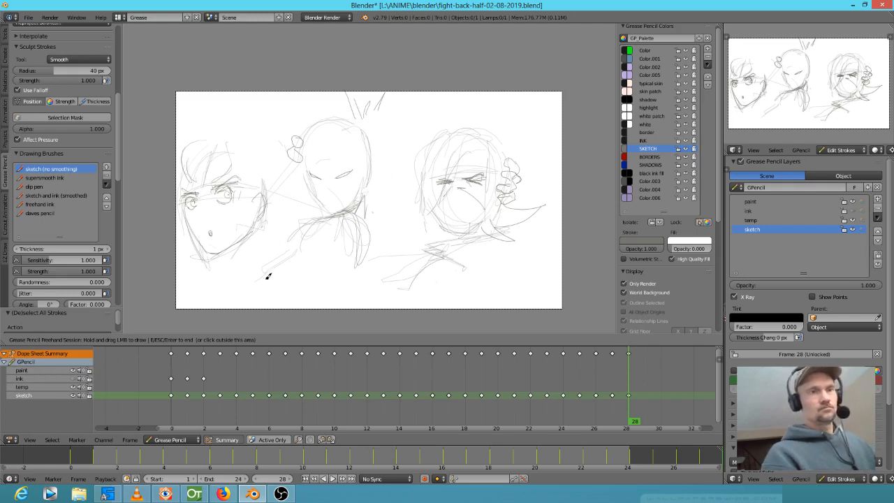
Replace the left character's head on frame 28 with a rough oval, and sketch loose neck and shoulder lines below it.
{"action": "mouse_move", "coordinate": [268, 189]}
{"action": "left_mouse_down"}
{"action": "mouse_move", "coordinate": [262, 199]}
{"action": "mouse_move", "coordinate": [199, 165]}
{"action": "mouse_move", "coordinate": [200, 254]}
{"action": "mouse_move", "coordinate": [195, 195]}
{"action": "mouse_move", "coordinate": [188, 229]}
{"action": "mouse_move", "coordinate": [258, 206]}
{"action": "left_mouse_up"}
{"action": "left_click_drag", "start_coordinate": [256, 170], "coordinate": [197, 200]}
{"action": "mouse_move", "coordinate": [265, 195]}
{"action": "left_mouse_down"}
{"action": "mouse_move", "coordinate": [255, 266]}
{"action": "mouse_move", "coordinate": [214, 243]}
{"action": "left_mouse_up"}
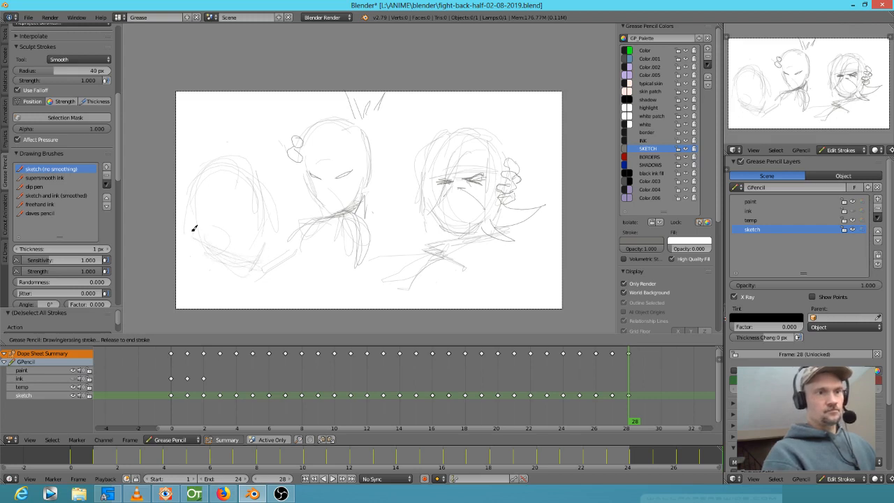
{"action": "left_click_drag", "start_coordinate": [207, 165], "coordinate": [209, 178]}
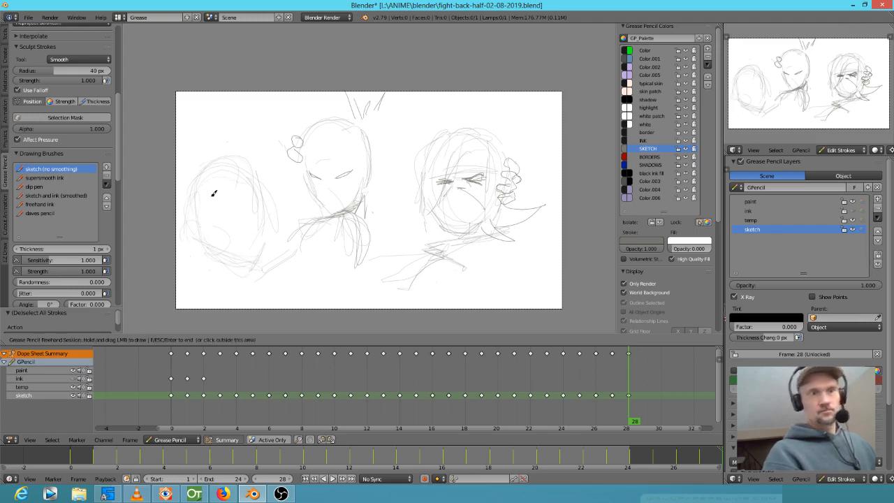
{"action": "left_click_drag", "start_coordinate": [256, 176], "coordinate": [263, 230]}
{"action": "mouse_move", "coordinate": [212, 170]}
{"action": "left_mouse_down"}
{"action": "mouse_move", "coordinate": [227, 258]}
{"action": "mouse_move", "coordinate": [254, 272]}
{"action": "mouse_move", "coordinate": [237, 285]}
{"action": "mouse_move", "coordinate": [249, 296]}
{"action": "mouse_move", "coordinate": [211, 286]}
{"action": "left_mouse_up"}
Erase the right character's squinting eyes and sketch a headband line, cross-shaped eye guides and a peaked mask outline.
{"action": "scroll", "coordinate": [493, 178], "scroll_direction": "up", "scroll_amount": 1}
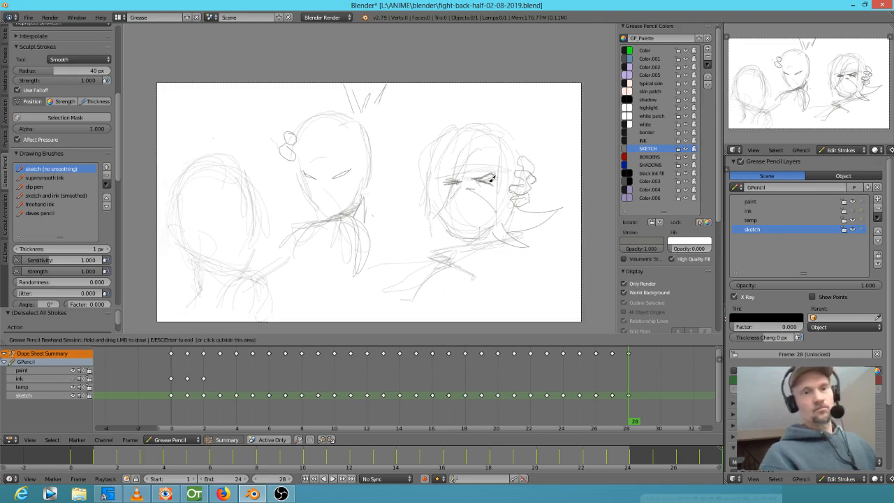
{"action": "scroll", "coordinate": [493, 178], "scroll_direction": "up", "scroll_amount": 3}
{"action": "right_click_drag", "start_coordinate": [446, 199], "coordinate": [398, 198]}
{"action": "left_click_drag", "start_coordinate": [396, 187], "coordinate": [480, 180]}
{"action": "mouse_move", "coordinate": [410, 174]}
{"action": "left_mouse_down"}
{"action": "mouse_move", "coordinate": [478, 176]}
{"action": "mouse_move", "coordinate": [445, 199]}
{"action": "mouse_move", "coordinate": [456, 186]}
{"action": "left_mouse_up"}
{"action": "mouse_move", "coordinate": [391, 197]}
{"action": "left_mouse_down"}
{"action": "mouse_move", "coordinate": [404, 196]}
{"action": "mouse_move", "coordinate": [382, 213]}
{"action": "mouse_move", "coordinate": [428, 205]}
{"action": "mouse_move", "coordinate": [461, 239]}
{"action": "left_mouse_up"}
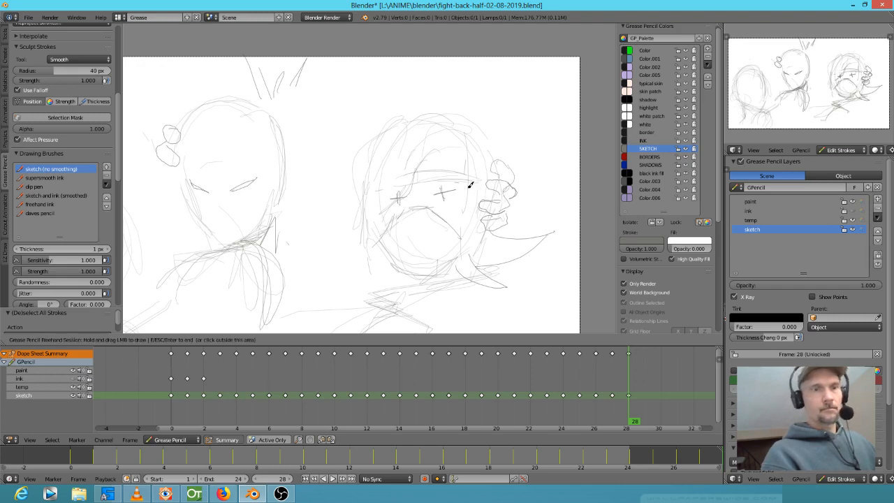
Erase the right face's eye guides and replace the middle head's slit eyes with outlined plus shapes.
{"action": "right_click_drag", "start_coordinate": [461, 201], "coordinate": [405, 193]}
{"action": "right_click_drag", "start_coordinate": [254, 177], "coordinate": [194, 183]}
{"action": "left_click_drag", "start_coordinate": [240, 169], "coordinate": [232, 181]}
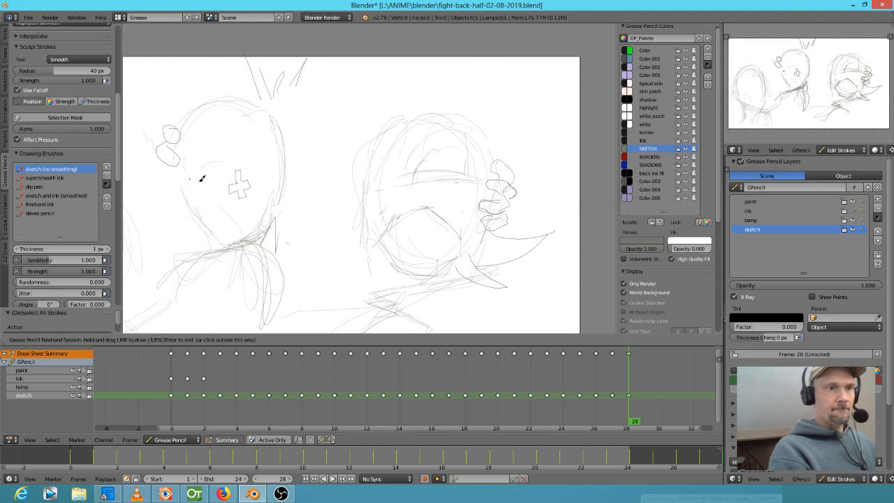
{"action": "left_click_drag", "start_coordinate": [199, 176], "coordinate": [202, 183]}
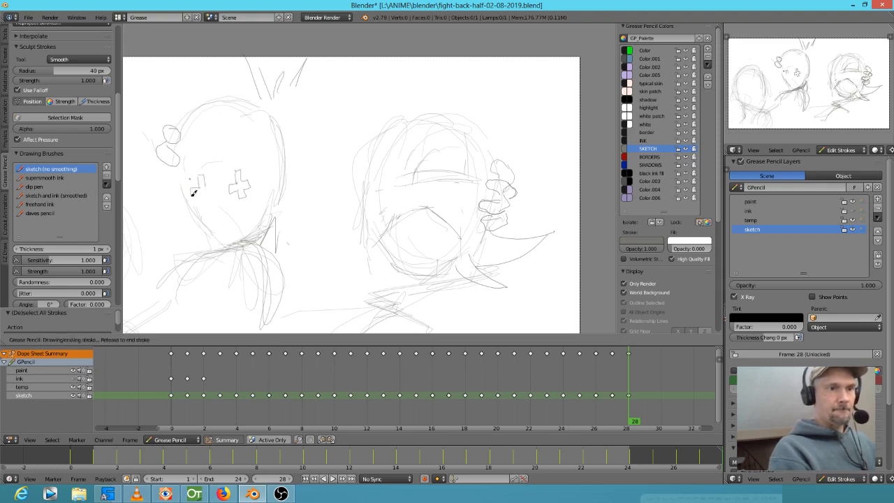
{"action": "left_click_drag", "start_coordinate": [216, 190], "coordinate": [216, 187]}
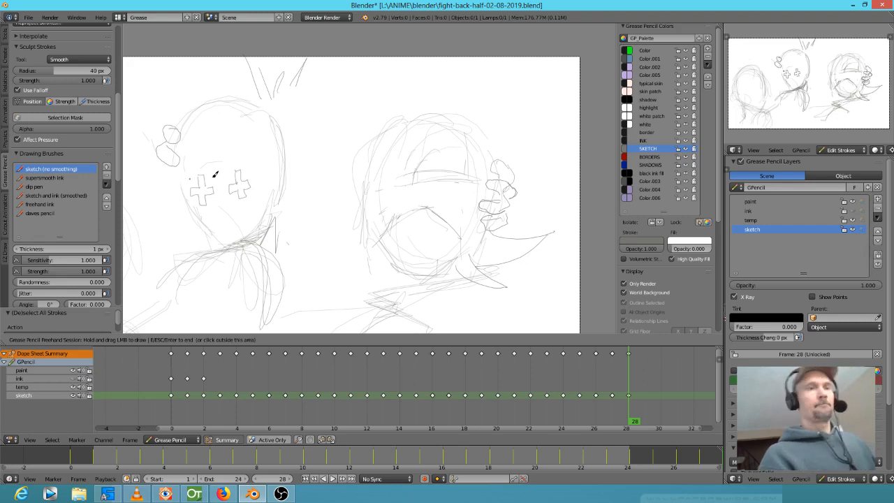
Draw wide round eyes under the right character's headband and reinforce the face mask with fold lines.
{"action": "mouse_move", "coordinate": [450, 184]}
{"action": "left_mouse_down"}
{"action": "mouse_move", "coordinate": [435, 196]}
{"action": "mouse_move", "coordinate": [447, 203]}
{"action": "left_mouse_up"}
{"action": "mouse_move", "coordinate": [435, 188]}
{"action": "left_mouse_down"}
{"action": "mouse_move", "coordinate": [457, 191]}
{"action": "mouse_move", "coordinate": [447, 203]}
{"action": "left_mouse_up"}
{"action": "mouse_move", "coordinate": [400, 188]}
{"action": "left_mouse_down"}
{"action": "mouse_move", "coordinate": [392, 200]}
{"action": "mouse_move", "coordinate": [431, 135]}
{"action": "mouse_move", "coordinate": [444, 133]}
{"action": "mouse_move", "coordinate": [407, 203]}
{"action": "left_mouse_up"}
{"action": "mouse_move", "coordinate": [414, 185]}
{"action": "left_mouse_down"}
{"action": "mouse_move", "coordinate": [412, 193]}
{"action": "mouse_move", "coordinate": [453, 193]}
{"action": "mouse_move", "coordinate": [395, 224]}
{"action": "mouse_move", "coordinate": [439, 215]}
{"action": "mouse_move", "coordinate": [459, 241]}
{"action": "left_mouse_up"}
{"action": "mouse_move", "coordinate": [396, 242]}
{"action": "left_mouse_down"}
{"action": "mouse_move", "coordinate": [417, 227]}
{"action": "mouse_move", "coordinate": [433, 245]}
{"action": "left_mouse_up"}
Erase the plus-shaped eyes on the middle head and draw small X marks in their place.
{"action": "mouse_move", "coordinate": [258, 181]}
{"action": "left_mouse_down", "text": "ctrl"}
{"action": "mouse_move", "coordinate": [199, 175]}
{"action": "mouse_move", "coordinate": [196, 206]}
{"action": "left_mouse_up", "text": "ctrl"}
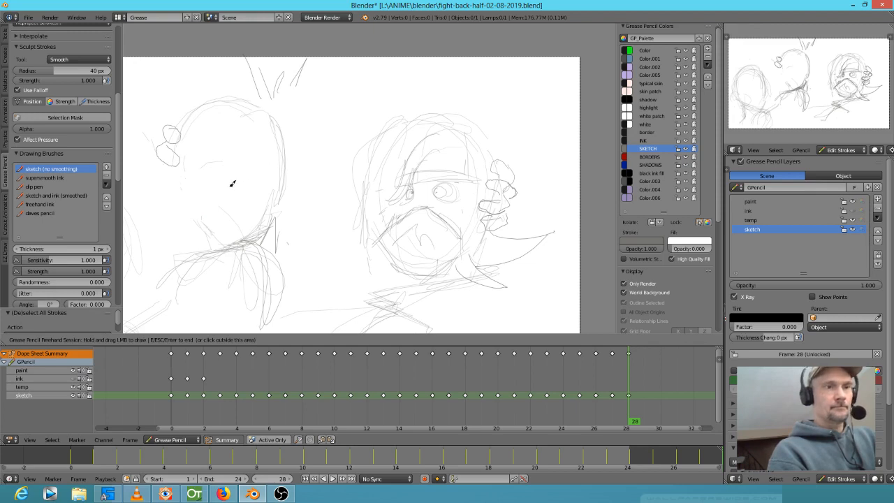
{"action": "mouse_move", "coordinate": [234, 180]}
{"action": "left_mouse_down"}
{"action": "mouse_move", "coordinate": [237, 193]}
{"action": "mouse_move", "coordinate": [197, 189]}
{"action": "mouse_move", "coordinate": [198, 200]}
{"action": "left_mouse_up"}
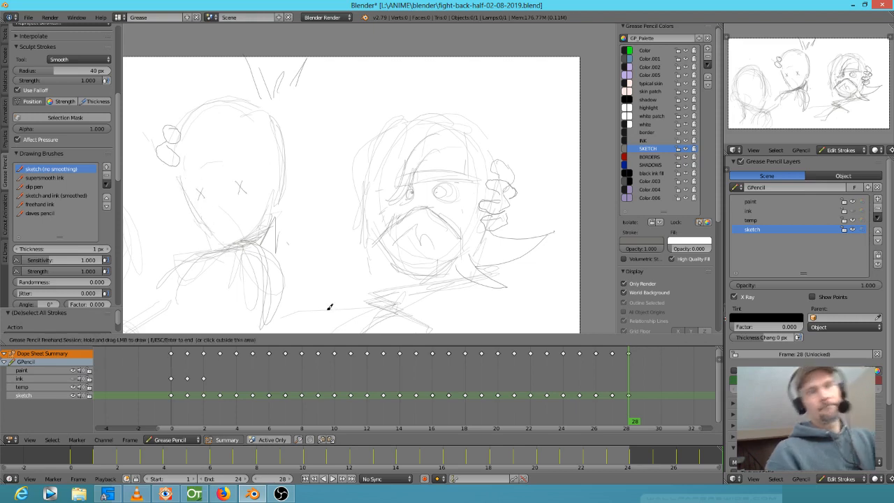
Erase the curved pointed shapes beside the right character's neck and sketch long hair falling down both sides of the head.
{"action": "left_click_drag", "start_coordinate": [383, 172], "coordinate": [374, 300]}
{"action": "left_click_drag", "start_coordinate": [365, 216], "coordinate": [376, 302]}
{"action": "mouse_move", "coordinate": [506, 236]}
{"action": "right_mouse_down"}
{"action": "mouse_move", "coordinate": [544, 233]}
{"action": "mouse_move", "coordinate": [486, 265]}
{"action": "mouse_move", "coordinate": [481, 281]}
{"action": "right_mouse_up"}
{"action": "left_click_drag", "start_coordinate": [487, 244], "coordinate": [489, 269]}
{"action": "left_click_drag", "start_coordinate": [473, 215], "coordinate": [461, 301]}
{"action": "left_click_drag", "start_coordinate": [465, 271], "coordinate": [436, 332]}
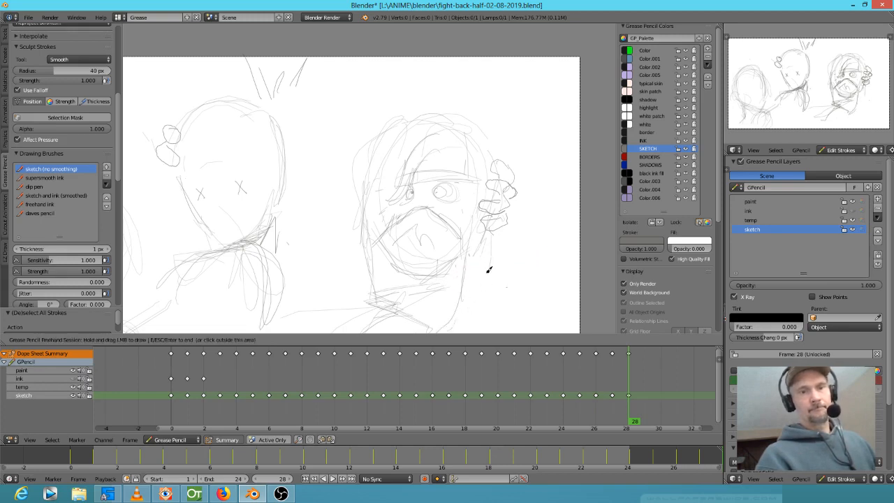
{"action": "middle_click_drag", "start_coordinate": [488, 277], "coordinate": [489, 233], "text": "shift"}
{"action": "left_click_drag", "start_coordinate": [456, 294], "coordinate": [501, 210]}
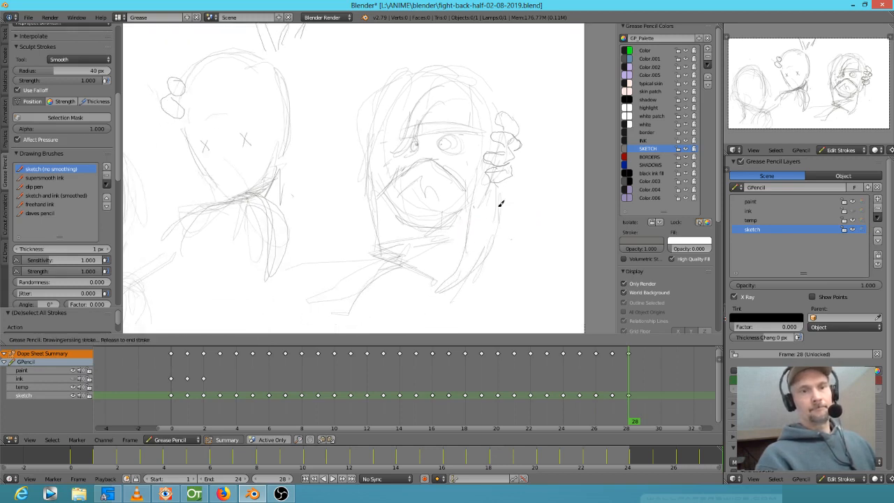
{"action": "left_click_drag", "start_coordinate": [524, 248], "coordinate": [531, 256]}
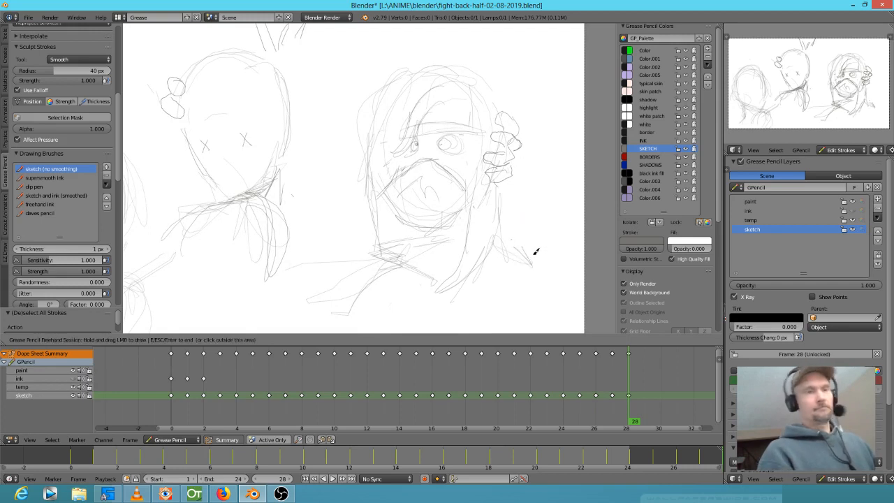
Step back and forth through the preceding sketches to compare the character poses, and return to frame 28.
{"action": "key", "text": "Left"}
{"action": "key", "text": "Left"}
{"action": "scroll", "coordinate": [513, 243], "scroll_direction": "down", "scroll_amount": 2}
{"action": "scroll", "coordinate": [513, 243], "scroll_direction": "down", "scroll_amount": 1}
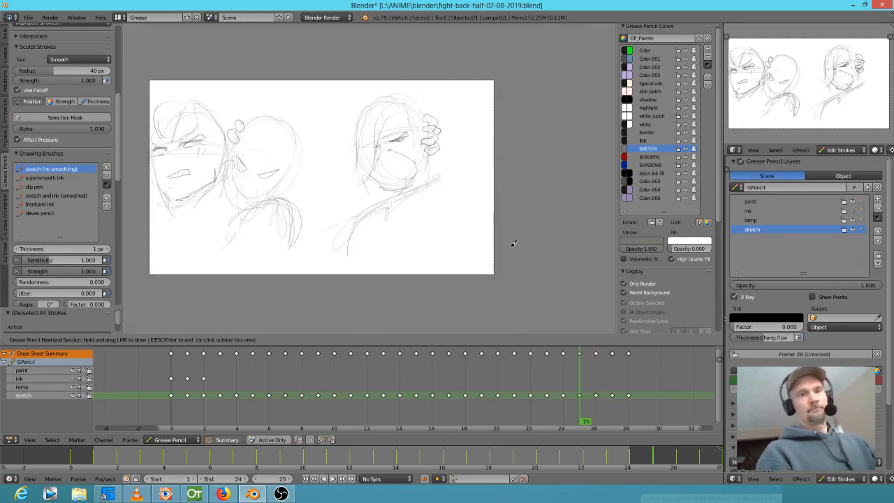
{"action": "scroll", "coordinate": [423, 208], "scroll_direction": "down", "scroll_amount": 1}
{"action": "scroll", "coordinate": [425, 213], "scroll_direction": "up", "scroll_amount": 4}
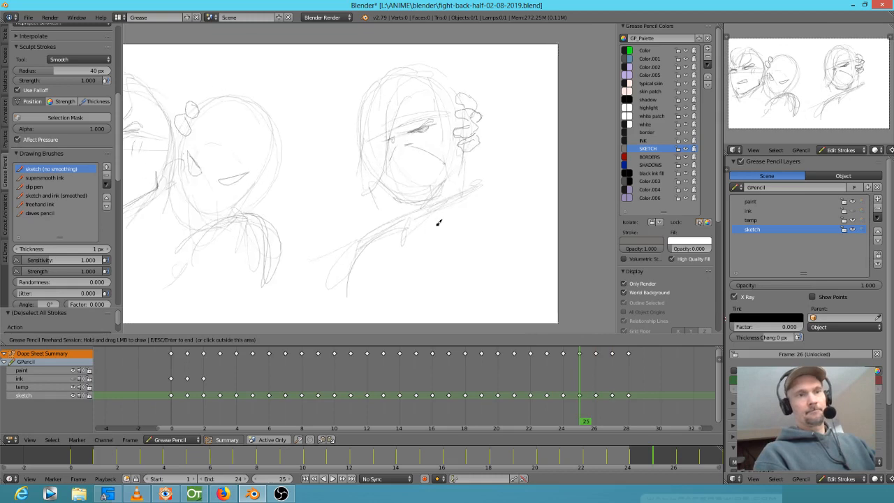
{"action": "scroll", "coordinate": [496, 232], "scroll_direction": "down", "scroll_amount": 1}
{"action": "key", "text": "Left"}
{"action": "key", "text": "Left"}
{"action": "key", "text": "Right"}
{"action": "key", "text": "Right"}
{"action": "key", "text": "Left"}
{"action": "key", "text": "Right"}
{"action": "key", "text": "Left"}
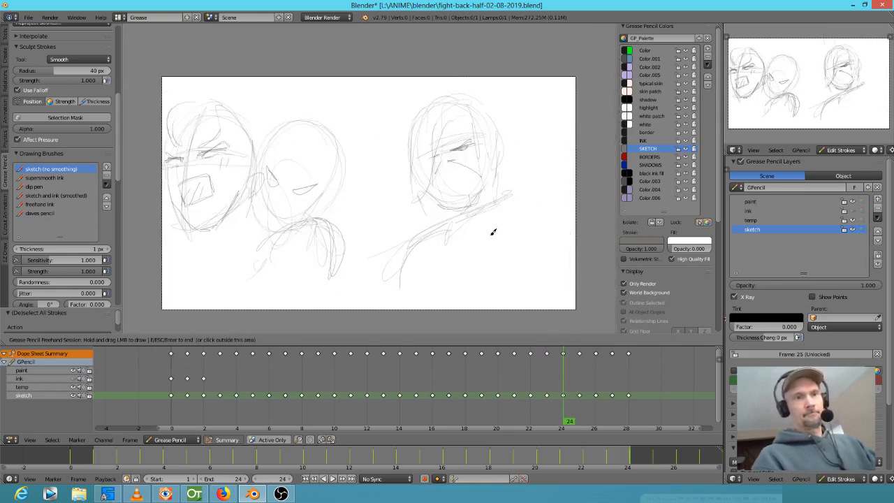
{"action": "key", "text": "Right"}
{"action": "key", "text": "Right"}
{"action": "key", "text": "Right"}
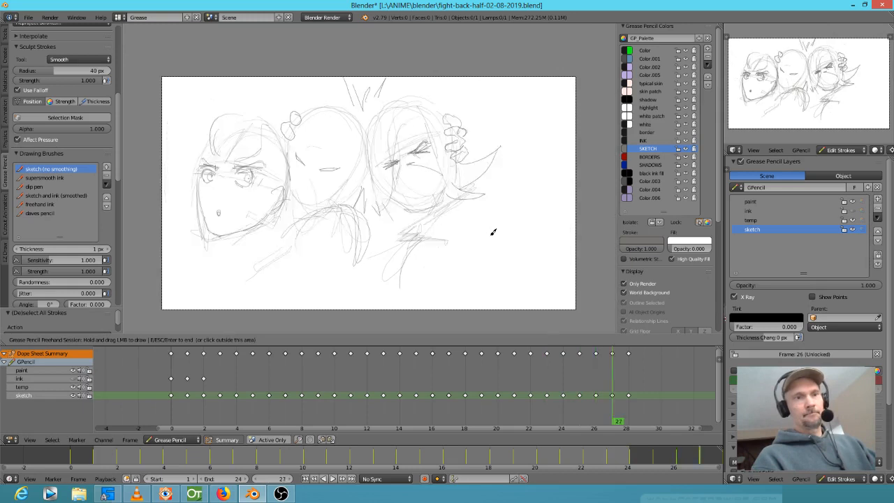
{"action": "key", "text": "Right"}
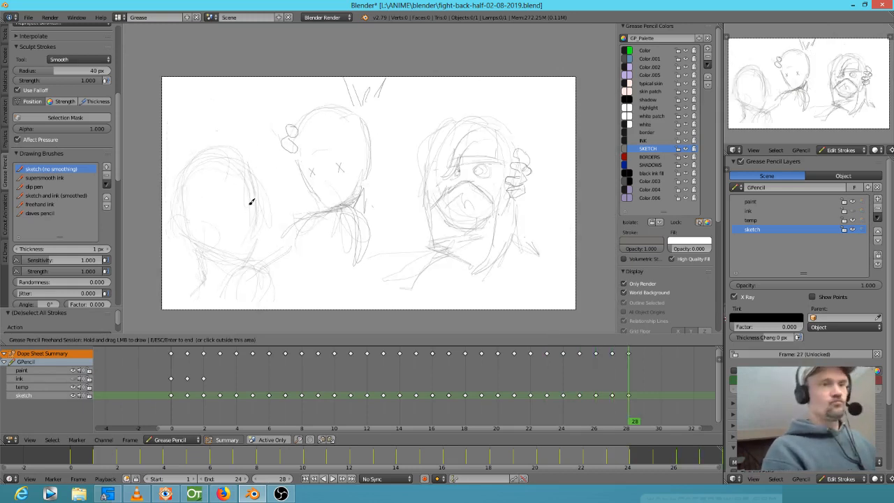
Draw the left character's narrowed eyes, brow line and a small mouth mark on the oval head.
{"action": "scroll", "coordinate": [249, 200], "scroll_direction": "up", "scroll_amount": 3}
{"action": "left_click_drag", "start_coordinate": [325, 180], "coordinate": [327, 189]}
{"action": "left_click_drag", "start_coordinate": [313, 237], "coordinate": [314, 236]}
{"action": "left_click_drag", "start_coordinate": [295, 182], "coordinate": [301, 189]}
{"action": "mouse_move", "coordinate": [301, 184]}
{"action": "left_mouse_down"}
{"action": "mouse_move", "coordinate": [271, 187]}
{"action": "mouse_move", "coordinate": [296, 194]}
{"action": "mouse_move", "coordinate": [336, 174]}
{"action": "left_mouse_up"}
{"action": "mouse_move", "coordinate": [335, 174]}
{"action": "left_mouse_down"}
{"action": "mouse_move", "coordinate": [326, 189]}
{"action": "mouse_move", "coordinate": [270, 184]}
{"action": "mouse_move", "coordinate": [278, 183]}
{"action": "mouse_move", "coordinate": [269, 192]}
{"action": "left_mouse_up"}
{"action": "mouse_move", "coordinate": [292, 174]}
{"action": "left_mouse_down"}
{"action": "mouse_move", "coordinate": [268, 179]}
{"action": "mouse_move", "coordinate": [327, 162]}
{"action": "left_mouse_up"}
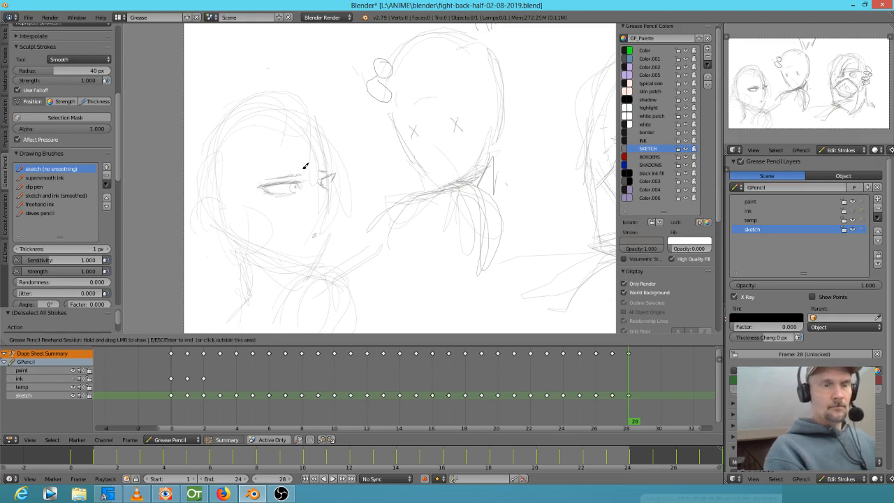
Erase the outer part of the left character's far eye and redraw it with a sharp, angled brow.
{"action": "right_click_drag", "start_coordinate": [321, 148], "coordinate": [330, 172]}
{"action": "left_click_drag", "start_coordinate": [325, 178], "coordinate": [322, 179]}
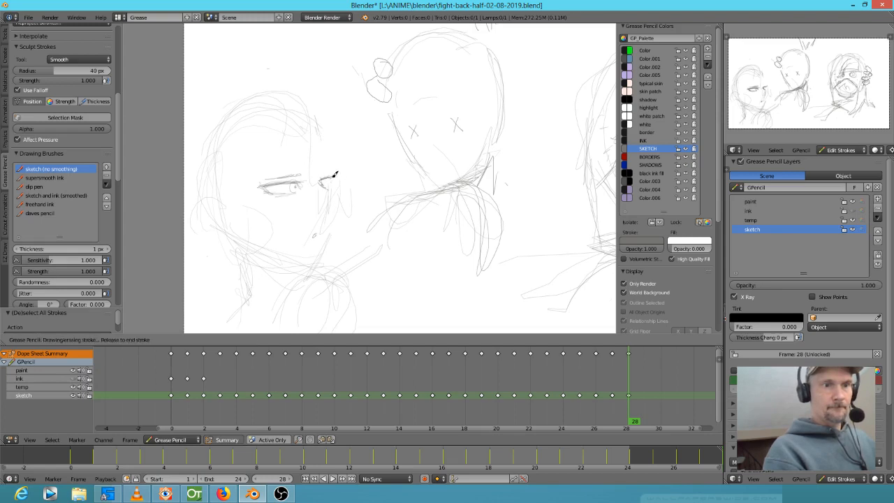
{"action": "mouse_move", "coordinate": [333, 180]}
{"action": "left_mouse_down"}
{"action": "mouse_move", "coordinate": [324, 175]}
{"action": "mouse_move", "coordinate": [332, 159]}
{"action": "left_mouse_up"}
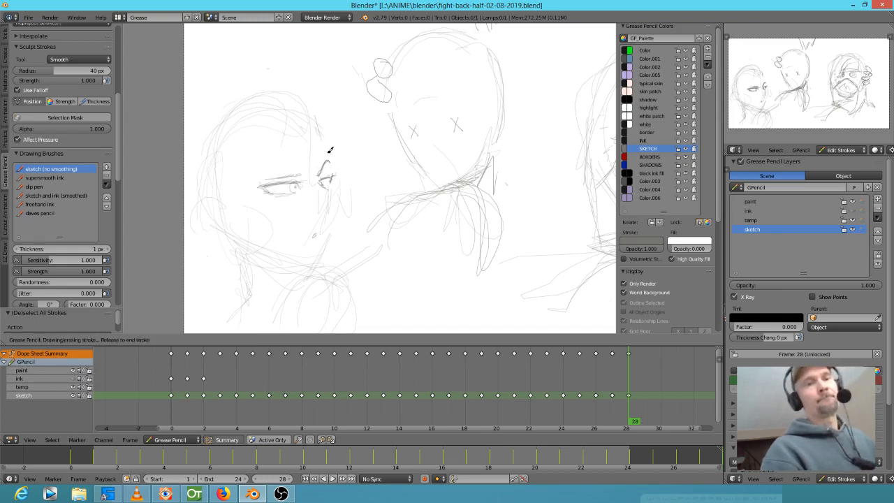
Sketch the left character's swept bangs and hairline, the ear, and the jaw and cheek contour.
{"action": "mouse_move", "coordinate": [325, 117]}
{"action": "left_mouse_down"}
{"action": "mouse_move", "coordinate": [332, 151]}
{"action": "mouse_move", "coordinate": [271, 171]}
{"action": "mouse_move", "coordinate": [285, 173]}
{"action": "left_mouse_up"}
{"action": "left_click_drag", "start_coordinate": [261, 91], "coordinate": [240, 144]}
{"action": "left_click_drag", "start_coordinate": [235, 104], "coordinate": [225, 149]}
{"action": "mouse_move", "coordinate": [215, 198]}
{"action": "left_mouse_down"}
{"action": "mouse_move", "coordinate": [227, 217]}
{"action": "mouse_move", "coordinate": [213, 218]}
{"action": "mouse_move", "coordinate": [236, 252]}
{"action": "mouse_move", "coordinate": [293, 272]}
{"action": "mouse_move", "coordinate": [246, 243]}
{"action": "mouse_move", "coordinate": [321, 267]}
{"action": "left_mouse_up"}
{"action": "left_click_drag", "start_coordinate": [312, 268], "coordinate": [328, 241]}
{"action": "mouse_move", "coordinate": [335, 193]}
{"action": "left_mouse_down"}
{"action": "mouse_move", "coordinate": [334, 221]}
{"action": "mouse_move", "coordinate": [333, 181]}
{"action": "left_mouse_up"}
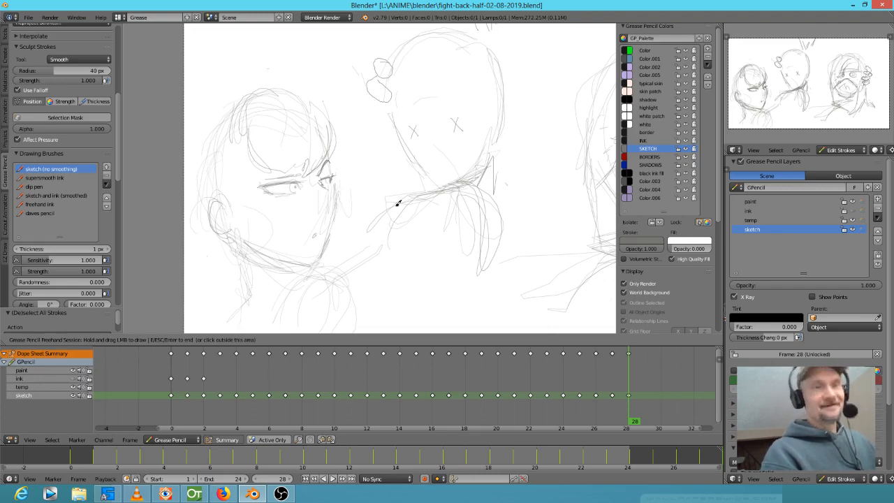
Darken the far eye and brow of the left character and build up the bangs and hair volume with overlapping strands.
{"action": "mouse_move", "coordinate": [330, 178]}
{"action": "left_mouse_down"}
{"action": "mouse_move", "coordinate": [290, 187]}
{"action": "mouse_move", "coordinate": [327, 180]}
{"action": "mouse_move", "coordinate": [326, 165]}
{"action": "left_mouse_up"}
{"action": "mouse_move", "coordinate": [309, 99]}
{"action": "left_mouse_down"}
{"action": "mouse_move", "coordinate": [327, 111]}
{"action": "mouse_move", "coordinate": [312, 103]}
{"action": "mouse_move", "coordinate": [307, 172]}
{"action": "mouse_move", "coordinate": [256, 151]}
{"action": "mouse_move", "coordinate": [250, 138]}
{"action": "left_mouse_up"}
{"action": "left_click_drag", "start_coordinate": [250, 149], "coordinate": [249, 118]}
{"action": "middle_click_drag", "start_coordinate": [305, 146], "coordinate": [366, 155], "text": "shift"}
{"action": "left_click_drag", "start_coordinate": [303, 109], "coordinate": [253, 169]}
{"action": "left_click_drag", "start_coordinate": [298, 111], "coordinate": [246, 175]}
{"action": "mouse_move", "coordinate": [300, 109]}
{"action": "left_mouse_down"}
{"action": "mouse_move", "coordinate": [274, 124]}
{"action": "mouse_move", "coordinate": [248, 159]}
{"action": "left_mouse_up"}
{"action": "left_click_drag", "start_coordinate": [286, 115], "coordinate": [250, 176]}
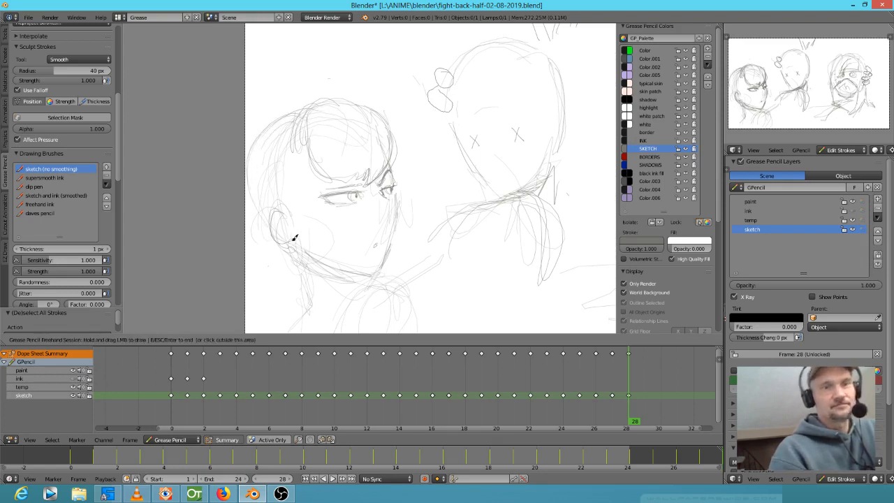
Sketch a long ponytail sweeping from the left character's crown down past the canvas edge.
{"action": "mouse_move", "coordinate": [281, 106]}
{"action": "left_mouse_down"}
{"action": "mouse_move", "coordinate": [274, 117]}
{"action": "mouse_move", "coordinate": [288, 61]}
{"action": "mouse_move", "coordinate": [247, 57]}
{"action": "left_mouse_up"}
{"action": "mouse_move", "coordinate": [301, 67]}
{"action": "left_mouse_down"}
{"action": "mouse_move", "coordinate": [246, 58]}
{"action": "mouse_move", "coordinate": [215, 190]}
{"action": "left_mouse_up"}
{"action": "left_click_drag", "start_coordinate": [179, 268], "coordinate": [228, 245]}
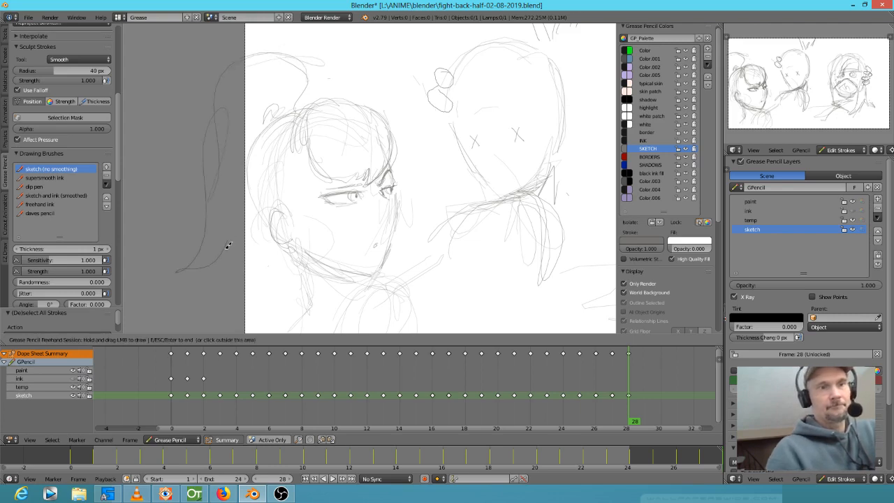
Strengthen the left character's cheek, chin and jaw contour with darker strokes.
{"action": "mouse_move", "coordinate": [471, 244]}
{"action": "middle_mouse_down", "text": "shift"}
{"action": "mouse_move", "coordinate": [391, 240]}
{"action": "mouse_move", "coordinate": [371, 224]}
{"action": "middle_mouse_up", "text": "shift"}
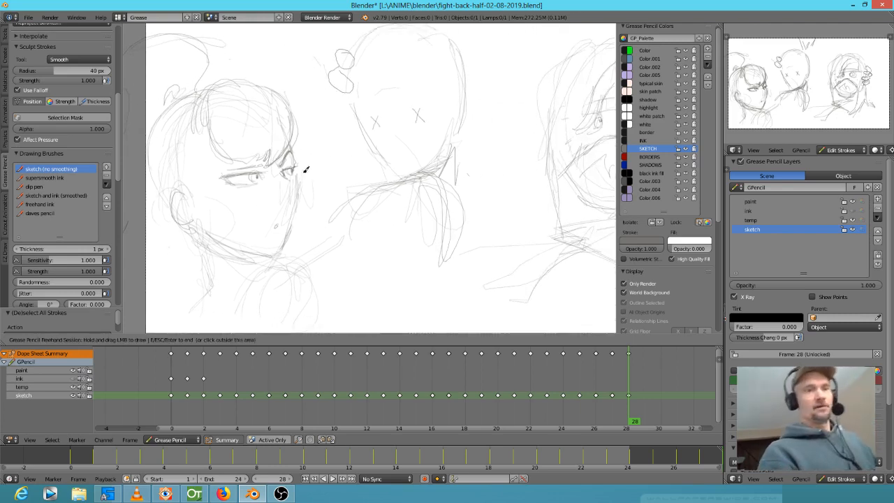
{"action": "left_click_drag", "start_coordinate": [299, 175], "coordinate": [281, 255]}
{"action": "mouse_move", "coordinate": [210, 243]}
{"action": "left_mouse_down"}
{"action": "mouse_move", "coordinate": [236, 268]}
{"action": "mouse_move", "coordinate": [236, 255]}
{"action": "mouse_move", "coordinate": [267, 266]}
{"action": "mouse_move", "coordinate": [278, 254]}
{"action": "left_mouse_up"}
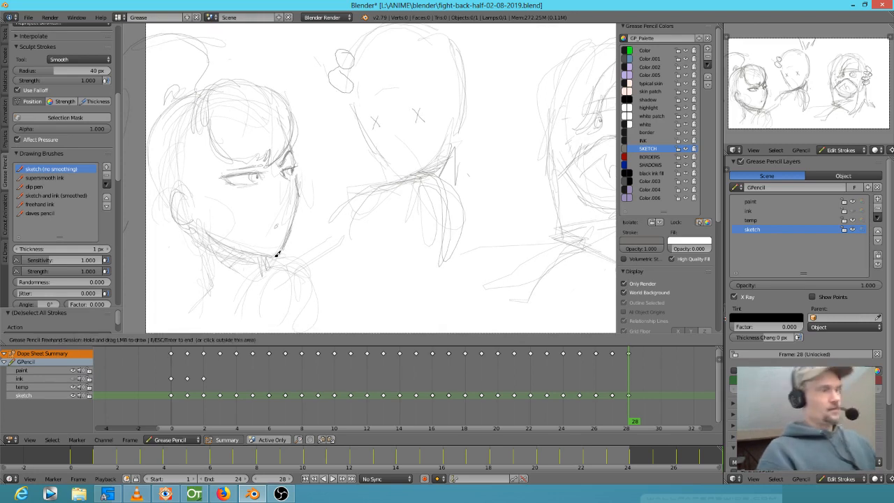
Review the storyboard sketches back to frame 17 and forward again to frame 28 to check how the shots flow.
{"action": "key", "text": "Left"}
{"action": "key", "text": "Left"}
{"action": "key", "text": "Left"}
{"action": "key", "text": "Left"}
{"action": "scroll", "coordinate": [289, 259], "scroll_direction": "down", "scroll_amount": 5}
{"action": "key", "text": "Left"}
{"action": "key", "text": "Left"}
{"action": "key", "text": "Left"}
{"action": "scroll", "coordinate": [498, 256], "scroll_direction": "up", "scroll_amount": 5}
{"action": "key", "text": "Left"}
{"action": "key", "text": "Left"}
{"action": "key", "text": "Left"}
{"action": "key", "text": "Left"}
{"action": "key", "text": "Right"}
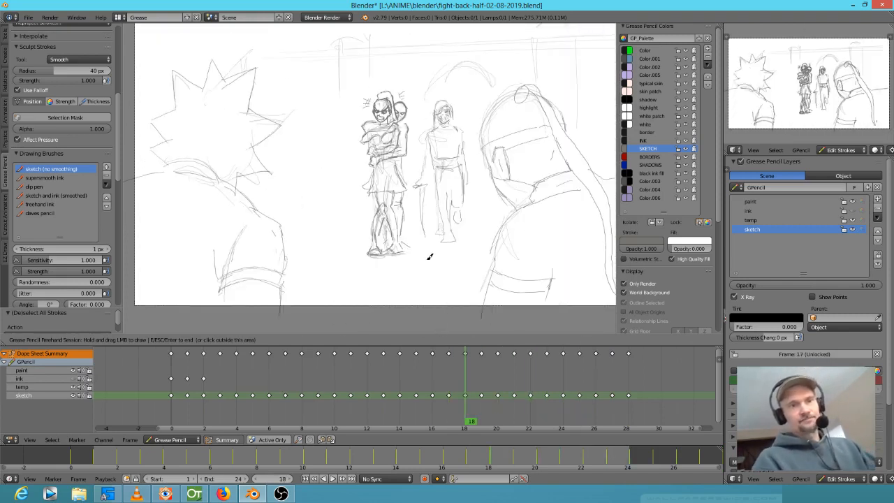
{"action": "key", "text": "Right"}
{"action": "key", "text": "Right"}
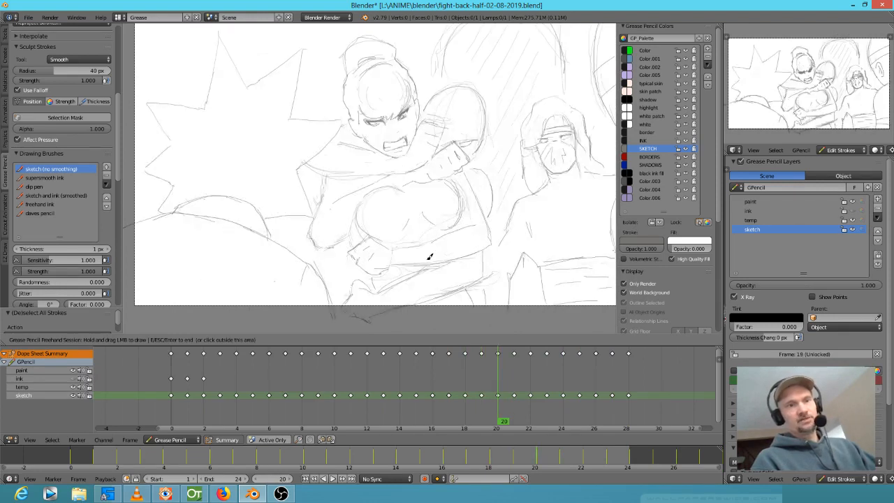
{"action": "key", "text": "Right"}
{"action": "key", "text": "Right"}
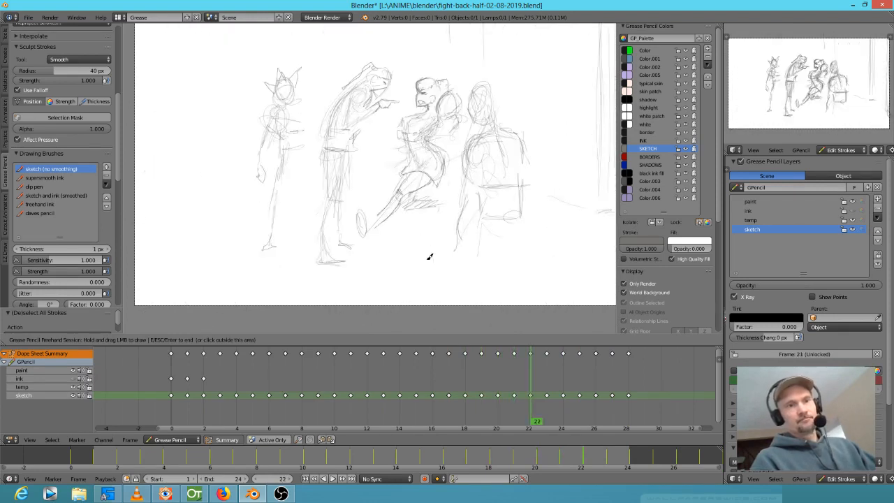
{"action": "key", "text": "Right"}
{"action": "key", "text": "Right"}
{"action": "key", "text": "Left"}
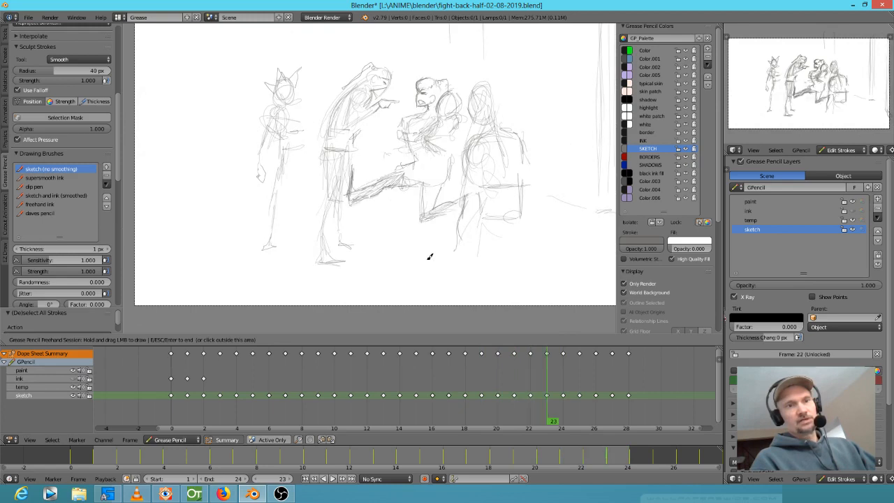
{"action": "key", "text": "Right"}
{"action": "key", "text": "Right"}
{"action": "key", "text": "Left"}
{"action": "key", "text": "Right"}
{"action": "key", "text": "Left"}
{"action": "key", "text": "Right"}
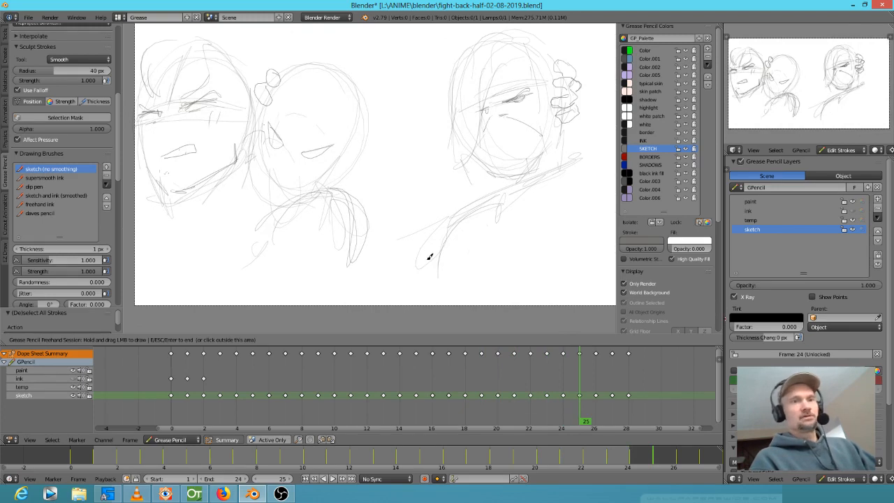
{"action": "key", "text": "Right"}
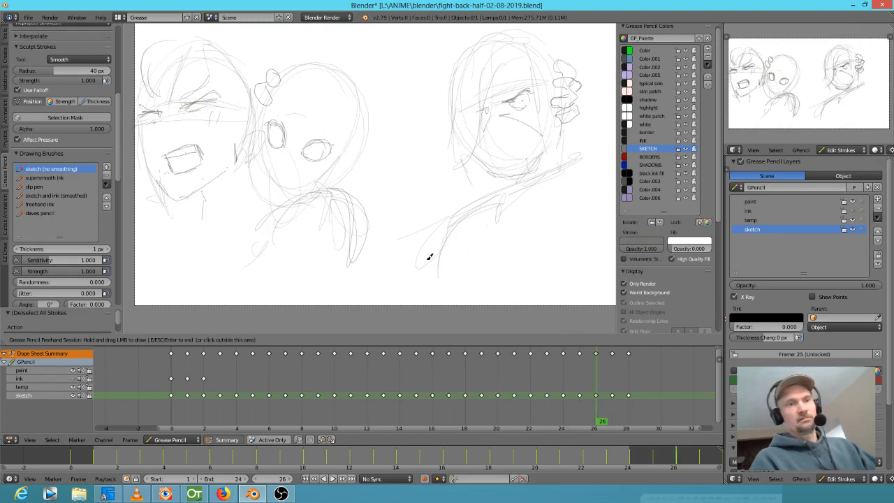
{"action": "key", "text": "Right"}
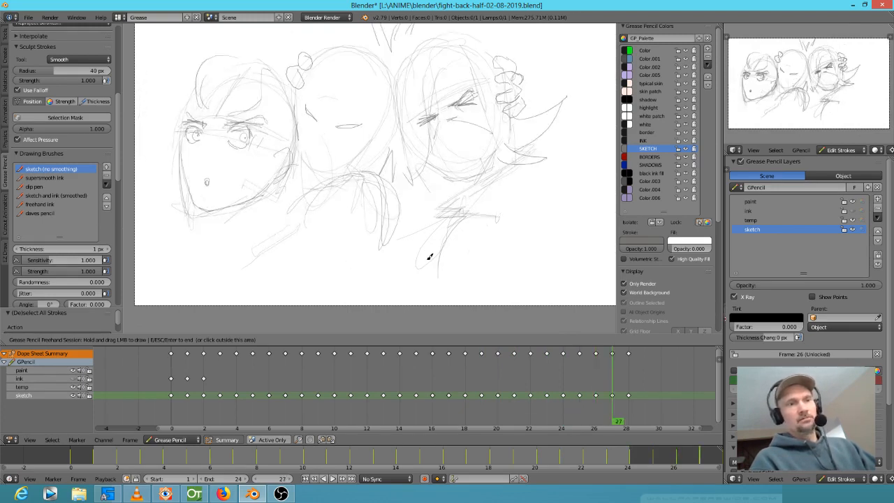
{"action": "key", "text": "Right"}
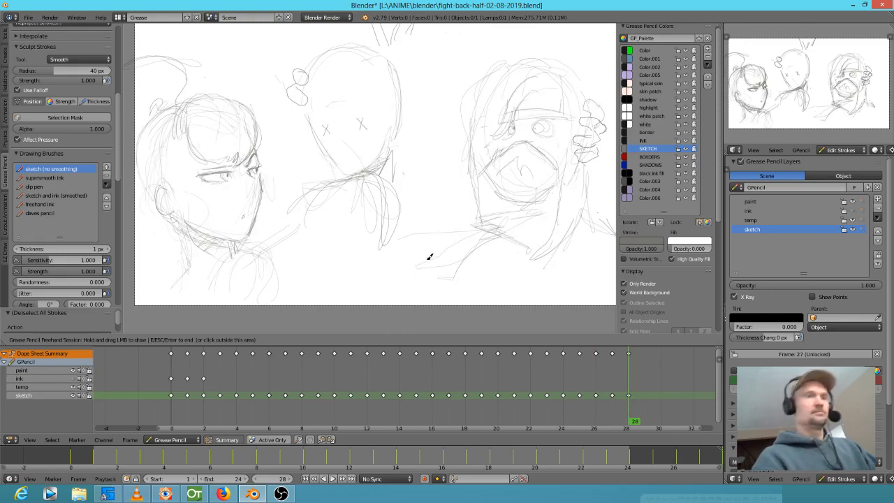
Reinforce the middle head's jaw line on frame 28 and end the freehand drawing session.
{"action": "left_click_drag", "start_coordinate": [309, 119], "coordinate": [339, 174]}
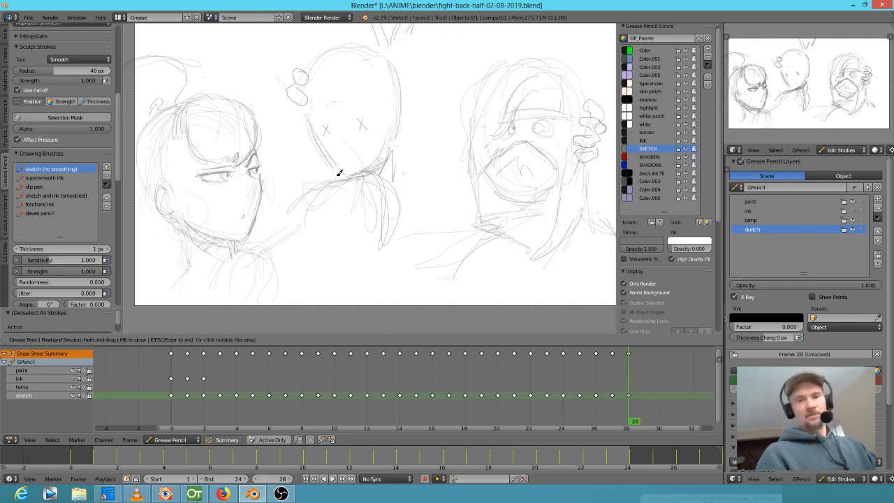
{"action": "left_click", "coordinate": [636, 418]}
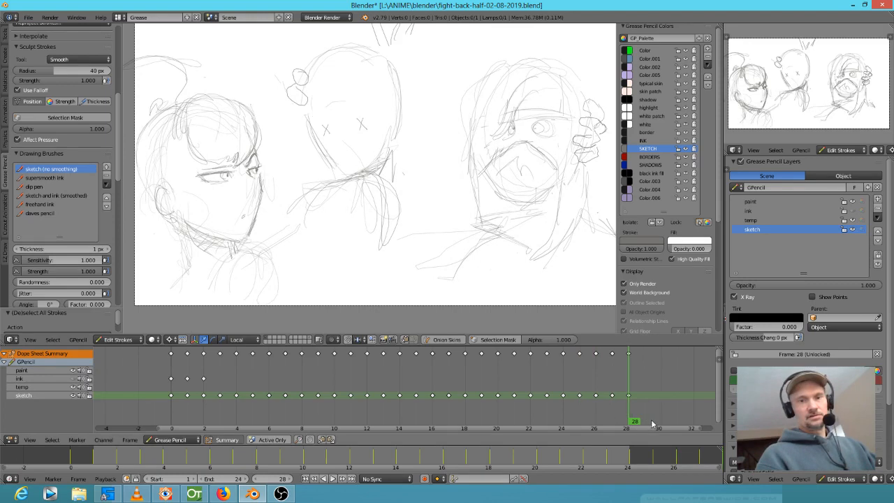
On frame 29, erase the hands beside the middle and right characters' heads and redraw the head outlines there.
{"action": "left_click", "coordinate": [647, 402]}
{"action": "right_click", "coordinate": [474, 181]}
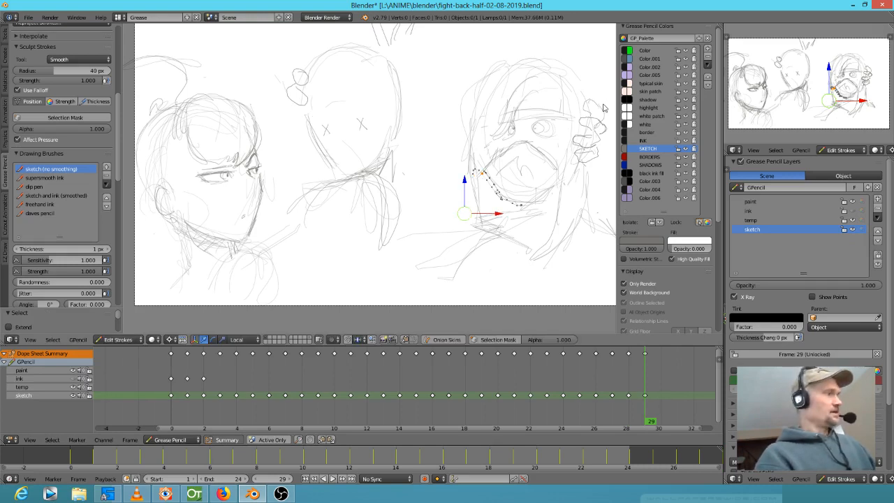
{"action": "mouse_move", "coordinate": [602, 114]}
{"action": "right_mouse_down"}
{"action": "mouse_move", "coordinate": [591, 125]}
{"action": "mouse_move", "coordinate": [589, 114]}
{"action": "mouse_move", "coordinate": [597, 117]}
{"action": "mouse_move", "coordinate": [579, 135]}
{"action": "mouse_move", "coordinate": [586, 133]}
{"action": "right_mouse_up"}
{"action": "right_click_drag", "start_coordinate": [319, 90], "coordinate": [297, 88]}
{"action": "mouse_move", "coordinate": [320, 59]}
{"action": "left_mouse_down"}
{"action": "mouse_move", "coordinate": [305, 117]}
{"action": "mouse_move", "coordinate": [340, 148]}
{"action": "left_mouse_up"}
{"action": "mouse_move", "coordinate": [544, 78]}
{"action": "left_mouse_down"}
{"action": "mouse_move", "coordinate": [588, 105]}
{"action": "mouse_move", "coordinate": [587, 93]}
{"action": "mouse_move", "coordinate": [590, 126]}
{"action": "left_mouse_up"}
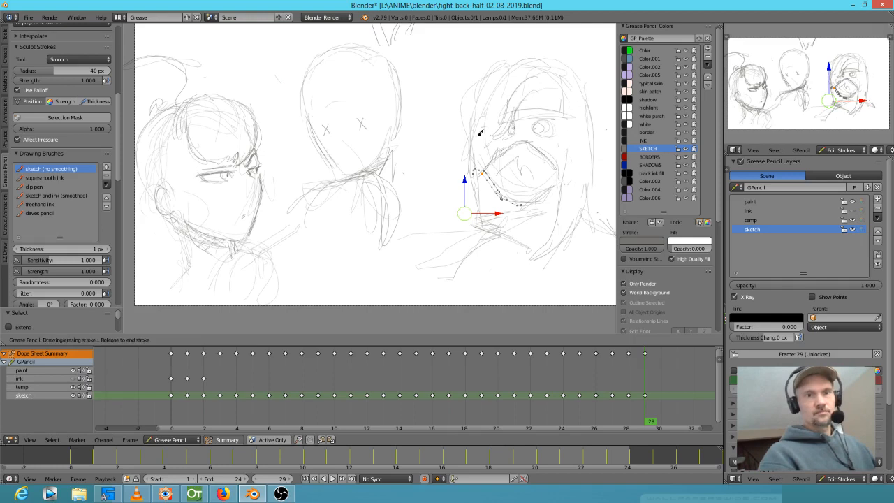
{"action": "key", "text": "Escape"}
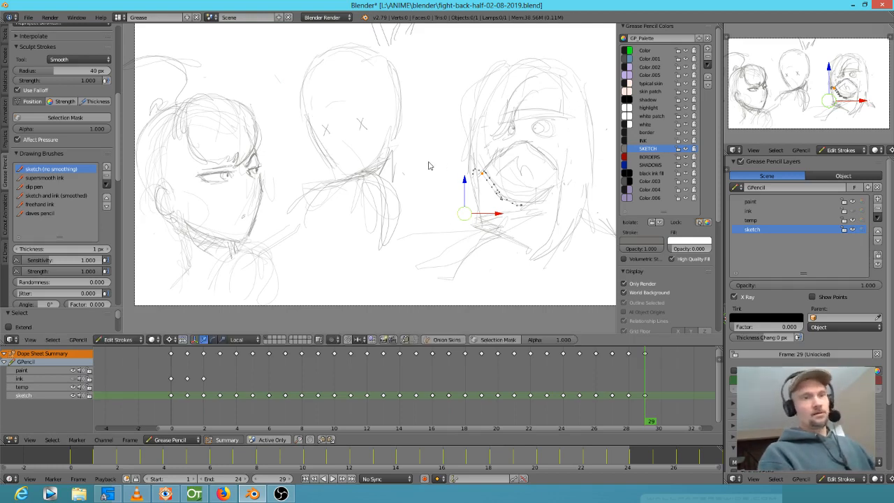
Erase the strands hanging below the middle character's neck and sketch in simple sloping shoulders.
{"action": "mouse_move", "coordinate": [381, 246]}
{"action": "right_mouse_down"}
{"action": "mouse_move", "coordinate": [409, 205]}
{"action": "mouse_move", "coordinate": [336, 204]}
{"action": "mouse_move", "coordinate": [384, 199]}
{"action": "right_mouse_up"}
{"action": "mouse_move", "coordinate": [394, 144]}
{"action": "left_mouse_down"}
{"action": "mouse_move", "coordinate": [396, 217]}
{"action": "mouse_move", "coordinate": [408, 214]}
{"action": "mouse_move", "coordinate": [417, 246]}
{"action": "left_mouse_up"}
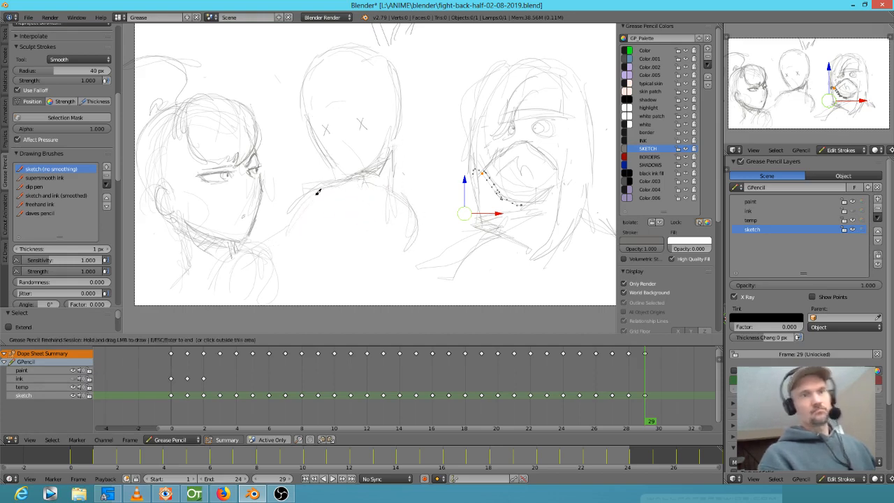
{"action": "key", "text": "Escape"}
Move the middle and right characters straight down by about 0.43 and erase the stretched strokes above the middle head.
{"action": "scroll", "coordinate": [374, 167], "scroll_direction": "down", "scroll_amount": 2}
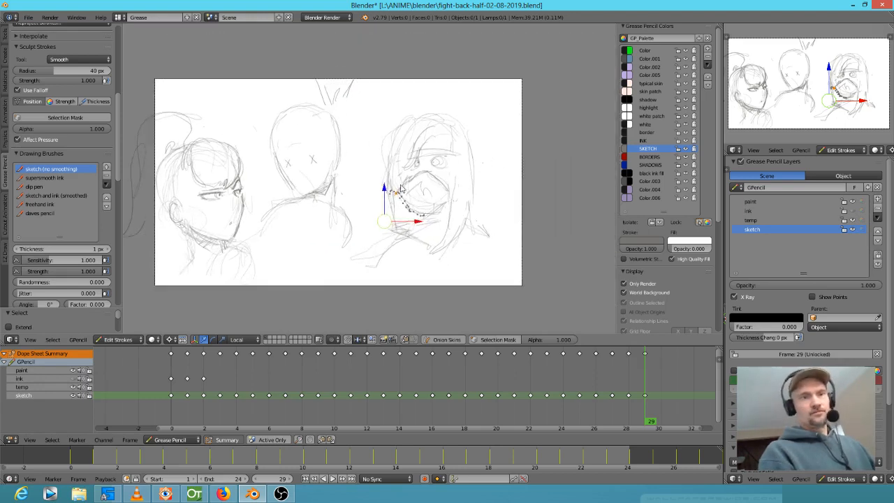
{"action": "mouse_move", "coordinate": [497, 129]}
{"action": "left_mouse_down", "text": "ctrl"}
{"action": "mouse_move", "coordinate": [442, 93]}
{"action": "mouse_move", "coordinate": [263, 127]}
{"action": "mouse_move", "coordinate": [332, 297]}
{"action": "mouse_move", "coordinate": [495, 139]}
{"action": "left_mouse_up", "text": "ctrl"}
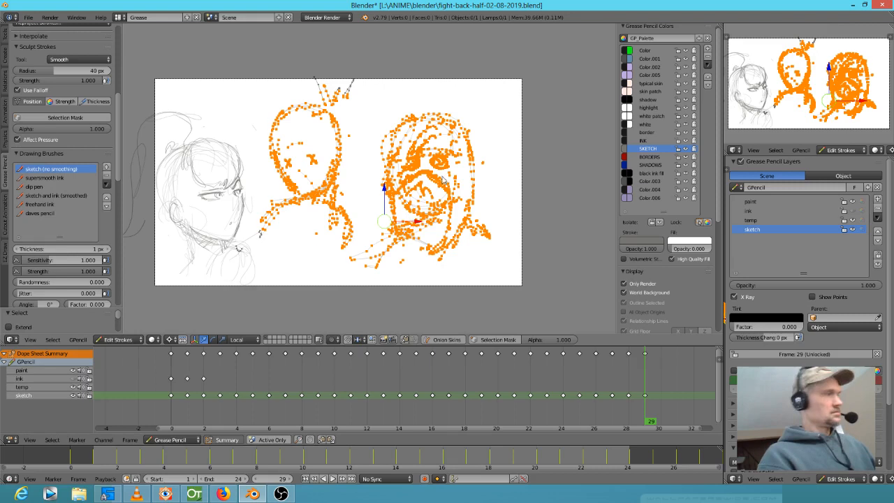
{"action": "key", "text": "g"}
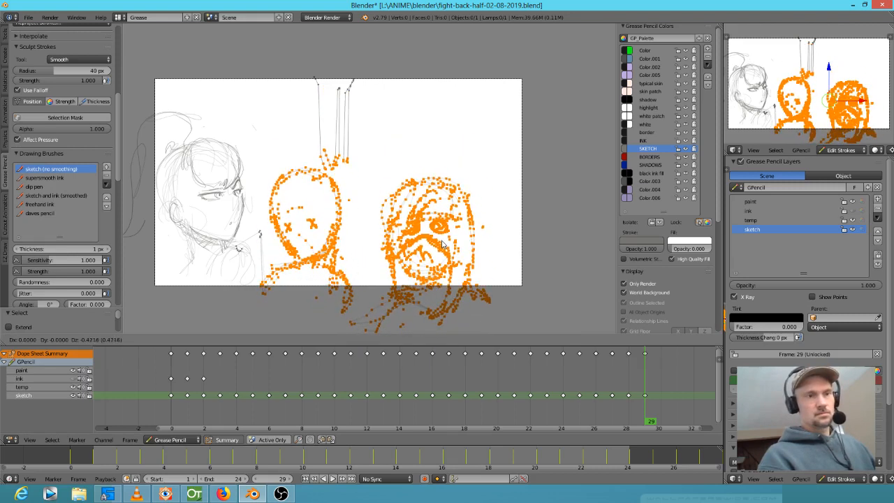
{"action": "left_click", "coordinate": [441, 243]}
{"action": "mouse_move", "coordinate": [412, 128]}
{"action": "right_mouse_down"}
{"action": "mouse_move", "coordinate": [382, 100]}
{"action": "mouse_move", "coordinate": [327, 76]}
{"action": "mouse_move", "coordinate": [326, 145]}
{"action": "mouse_move", "coordinate": [343, 102]}
{"action": "mouse_move", "coordinate": [335, 90]}
{"action": "mouse_move", "coordinate": [325, 101]}
{"action": "right_mouse_up"}
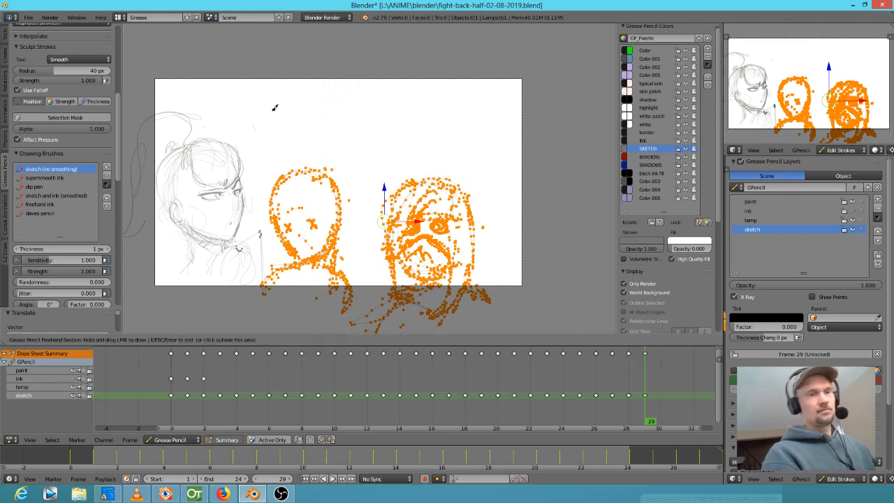
{"action": "key", "text": "Escape"}
Erase the stray lines at the left character's shoulder and redraw the neck and shoulder contours.
{"action": "scroll", "coordinate": [244, 237], "scroll_direction": "up", "scroll_amount": 1}
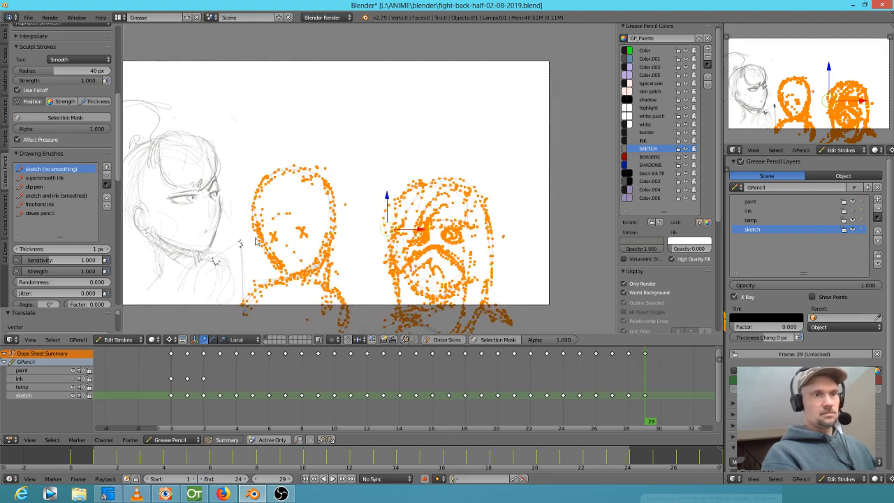
{"action": "middle_click_drag", "start_coordinate": [250, 239], "coordinate": [342, 234], "text": "shift"}
{"action": "scroll", "coordinate": [383, 135], "scroll_direction": "down", "scroll_amount": 2}
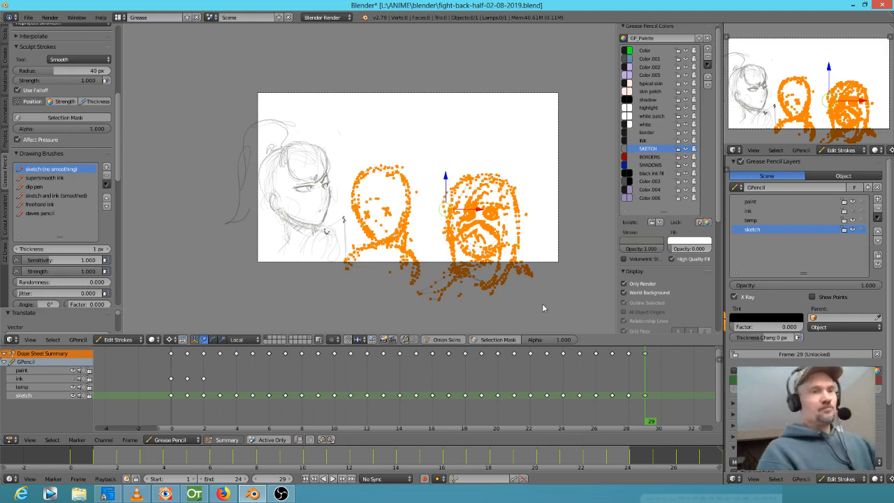
{"action": "scroll", "coordinate": [373, 181], "scroll_direction": "up", "scroll_amount": 2}
{"action": "middle_click_drag", "start_coordinate": [367, 195], "coordinate": [414, 188], "text": "shift"}
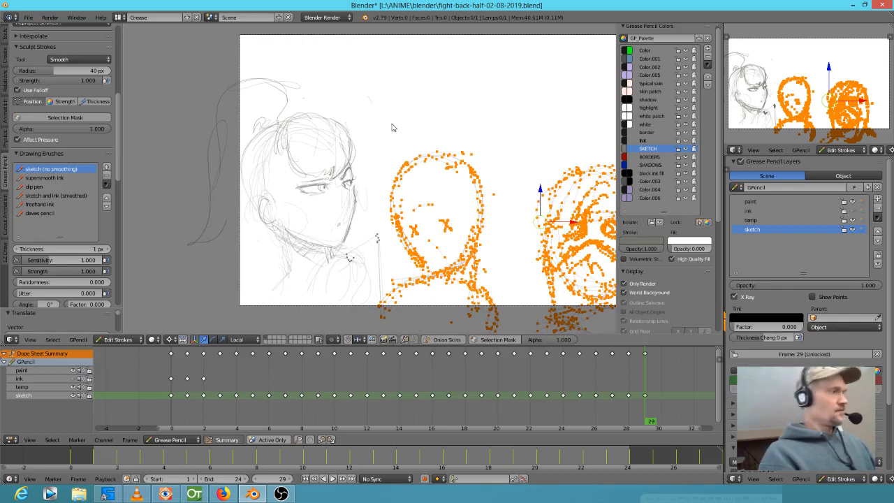
{"action": "key", "text": "d"}
{"action": "right_click_drag", "start_coordinate": [378, 144], "coordinate": [380, 149]}
{"action": "right_click_drag", "start_coordinate": [379, 236], "coordinate": [335, 273]}
{"action": "mouse_move", "coordinate": [327, 280]}
{"action": "left_mouse_down"}
{"action": "mouse_move", "coordinate": [341, 259]}
{"action": "mouse_move", "coordinate": [367, 294]}
{"action": "left_mouse_up"}
{"action": "left_click_drag", "start_coordinate": [348, 258], "coordinate": [373, 281]}
{"action": "left_click_drag", "start_coordinate": [296, 267], "coordinate": [266, 290]}
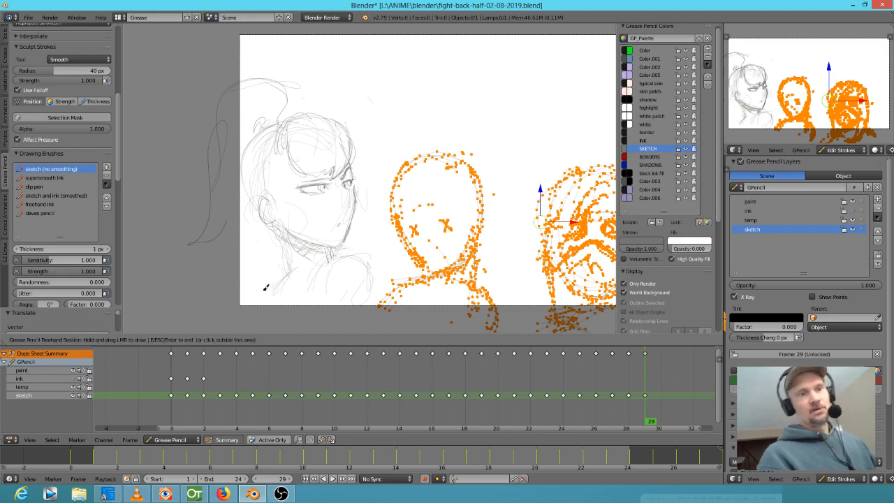
Erase the outer end of the left character's ponytail and redraw it hanging down behind the head.
{"action": "right_click_drag", "start_coordinate": [202, 236], "coordinate": [204, 211]}
{"action": "left_click_drag", "start_coordinate": [218, 105], "coordinate": [223, 228]}
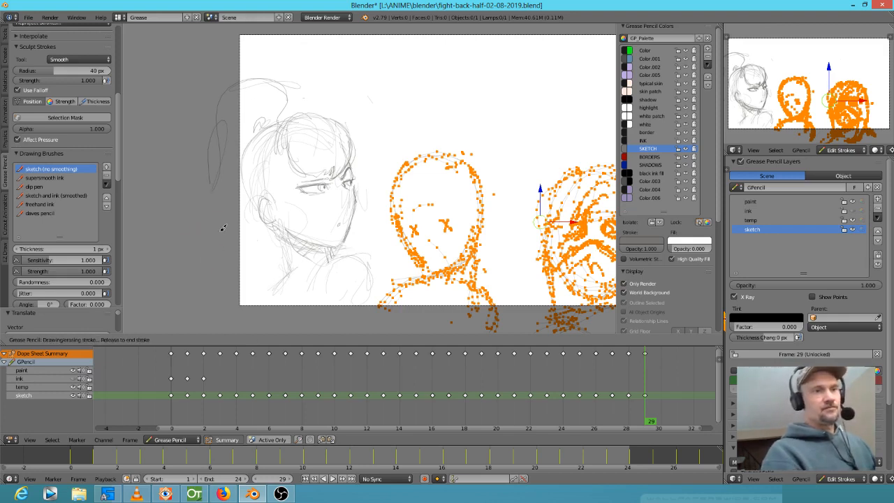
{"action": "left_click_drag", "start_coordinate": [220, 155], "coordinate": [247, 262]}
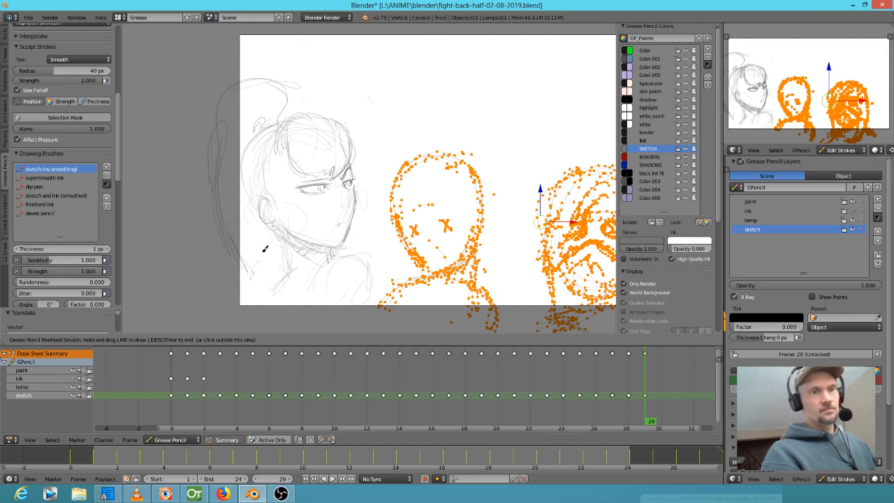
{"action": "key", "text": "Escape"}
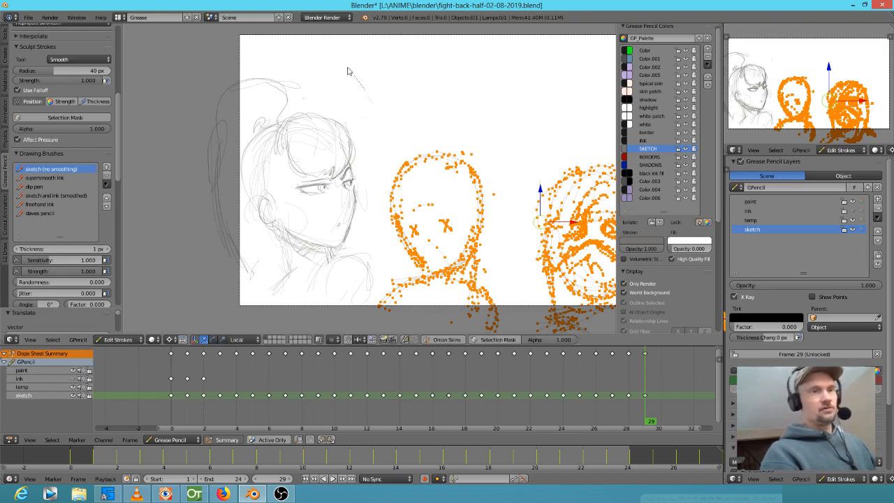
Select only the left character's head and ponytail strokes and rotate them clockwise so the head tilts forward.
{"action": "key", "text": "a"}
{"action": "mouse_move", "coordinate": [345, 86]}
{"action": "left_mouse_down", "text": "ctrl"}
{"action": "mouse_move", "coordinate": [171, 185]}
{"action": "mouse_move", "coordinate": [251, 307]}
{"action": "mouse_move", "coordinate": [360, 258]}
{"action": "left_mouse_up", "text": "ctrl"}
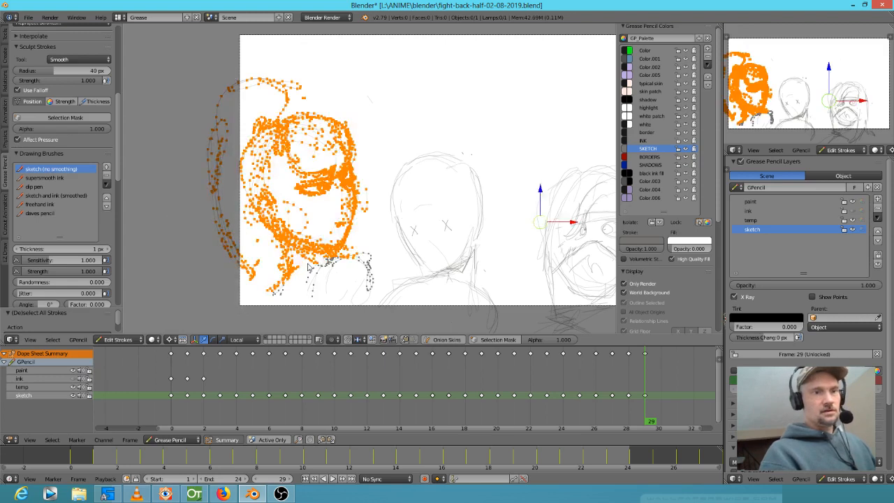
{"action": "key", "text": "r"}
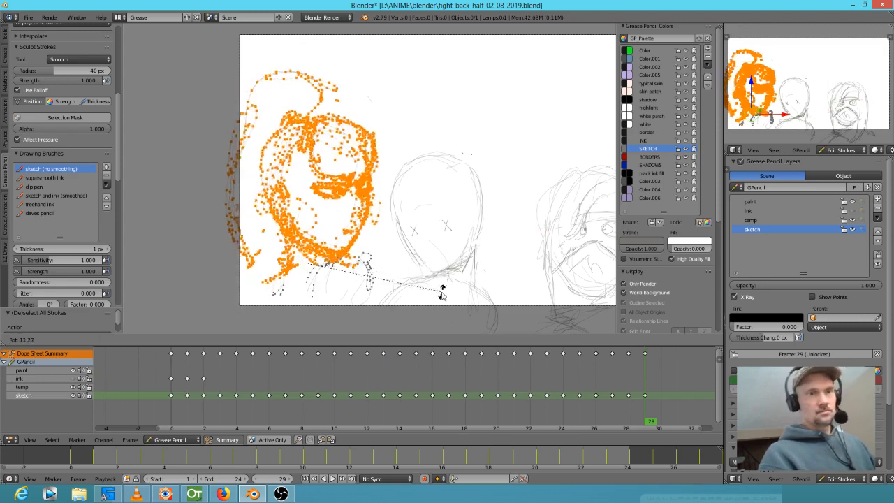
{"action": "left_click", "coordinate": [436, 304]}
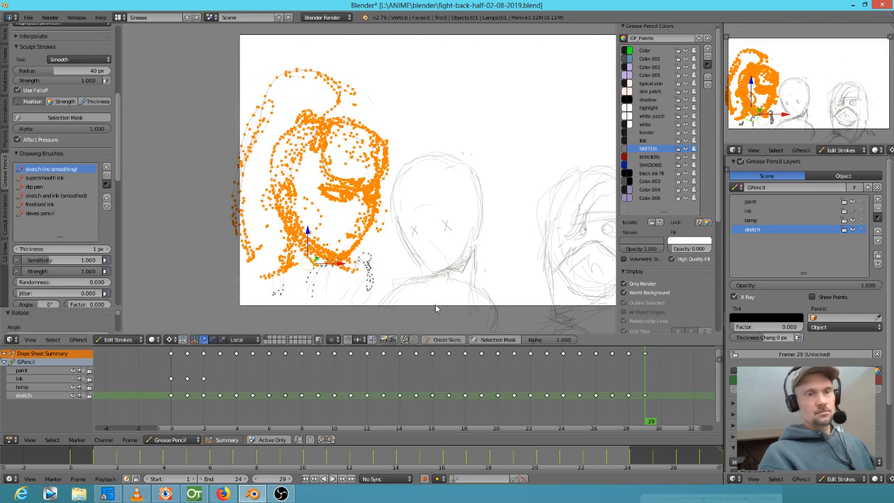
{"action": "key", "text": "a"}
Erase the left character's pupils and redraw both eyes, adding a stroke to the ear.
{"action": "scroll", "coordinate": [370, 182], "scroll_direction": "up", "scroll_amount": 3}
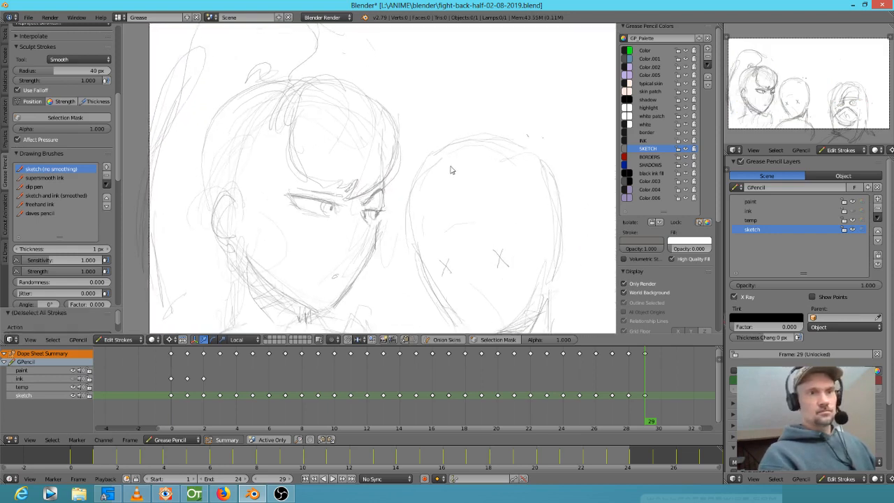
{"action": "key", "text": "d"}
{"action": "right_click", "coordinate": [325, 242]}
{"action": "mouse_move", "coordinate": [325, 242]}
{"action": "right_mouse_down"}
{"action": "mouse_move", "coordinate": [319, 205]}
{"action": "mouse_move", "coordinate": [336, 224]}
{"action": "mouse_move", "coordinate": [361, 230]}
{"action": "mouse_move", "coordinate": [375, 217]}
{"action": "right_mouse_up"}
{"action": "left_click_drag", "start_coordinate": [325, 211], "coordinate": [321, 209]}
{"action": "left_click_drag", "start_coordinate": [375, 216], "coordinate": [376, 241]}
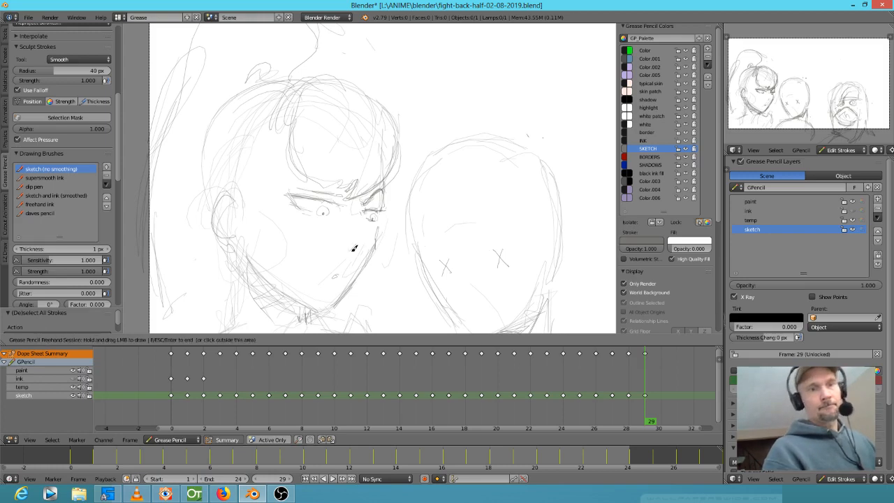
{"action": "scroll", "coordinate": [335, 246], "scroll_direction": "down", "scroll_amount": 1}
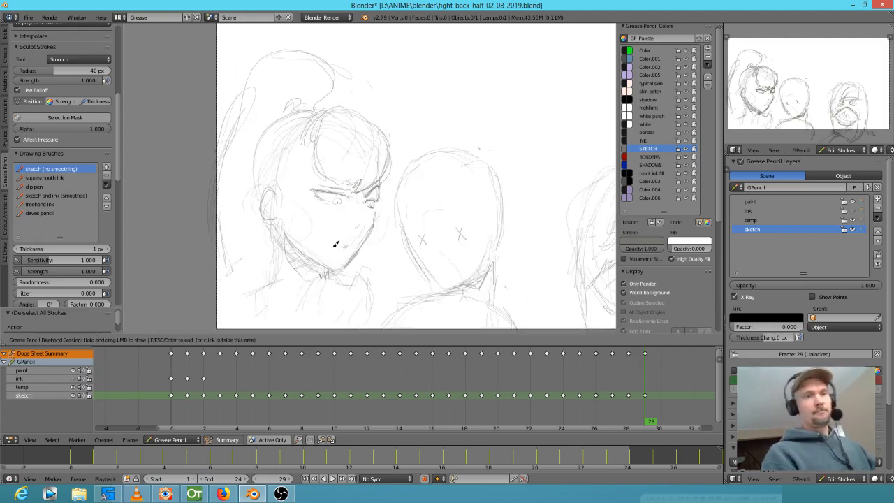
{"action": "left_click_drag", "start_coordinate": [277, 193], "coordinate": [278, 219]}
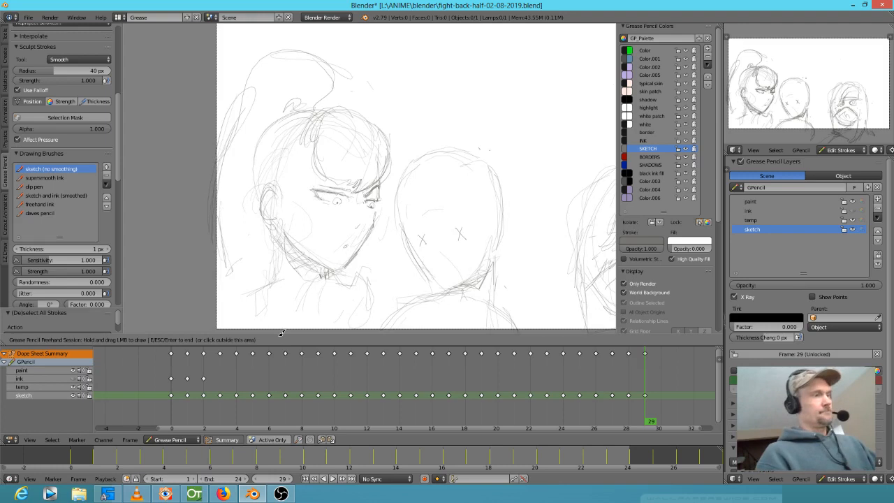
Flip between frame 29 and the preceding frames to compare the three characters' positions.
{"action": "key", "text": "Left"}
{"action": "key", "text": "Right"}
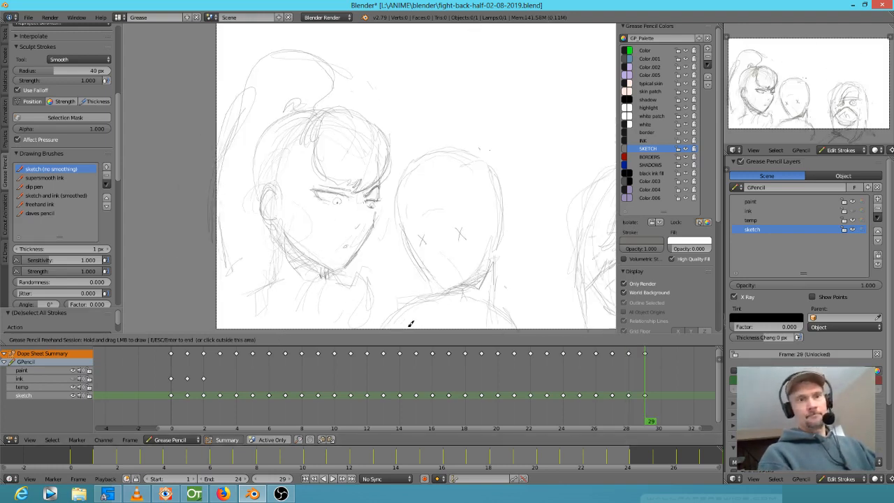
{"action": "scroll", "coordinate": [325, 290], "scroll_direction": "down", "scroll_amount": 3}
{"action": "middle_click_drag", "start_coordinate": [378, 247], "coordinate": [344, 279], "text": "shift"}
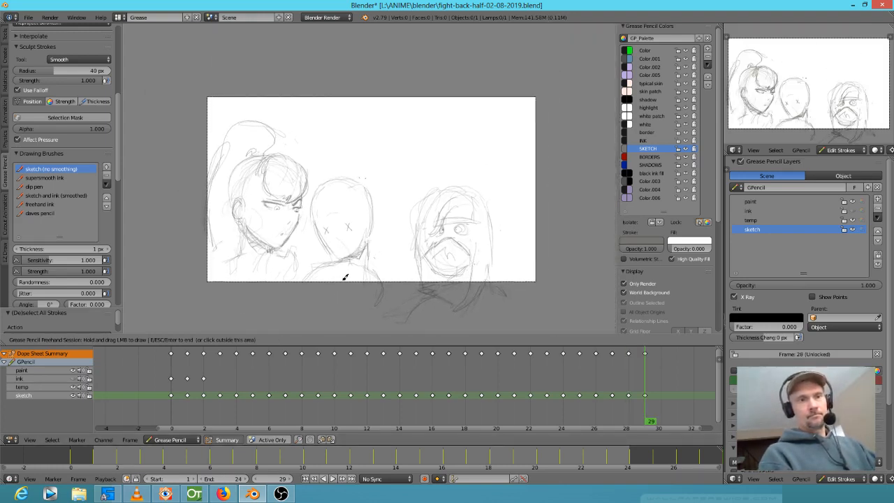
{"action": "key", "text": "Left"}
{"action": "key", "text": "Left"}
{"action": "key", "text": "Right"}
{"action": "key", "text": "Right"}
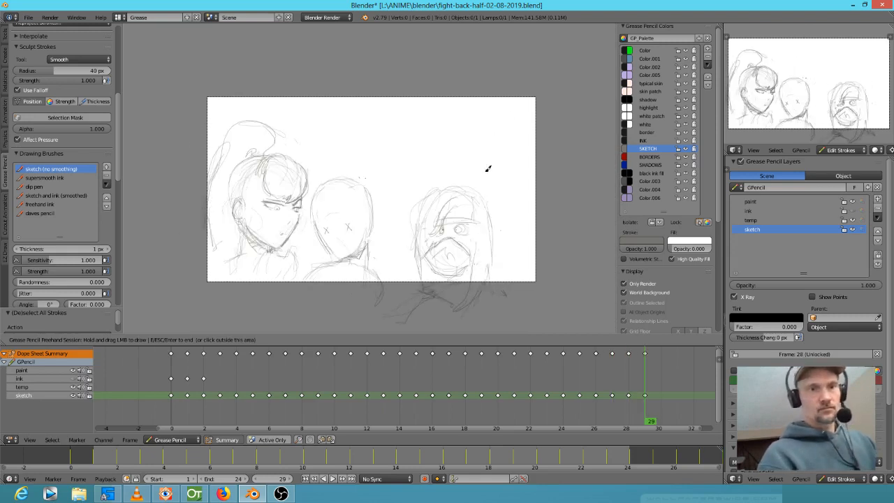
{"action": "key", "text": "Left"}
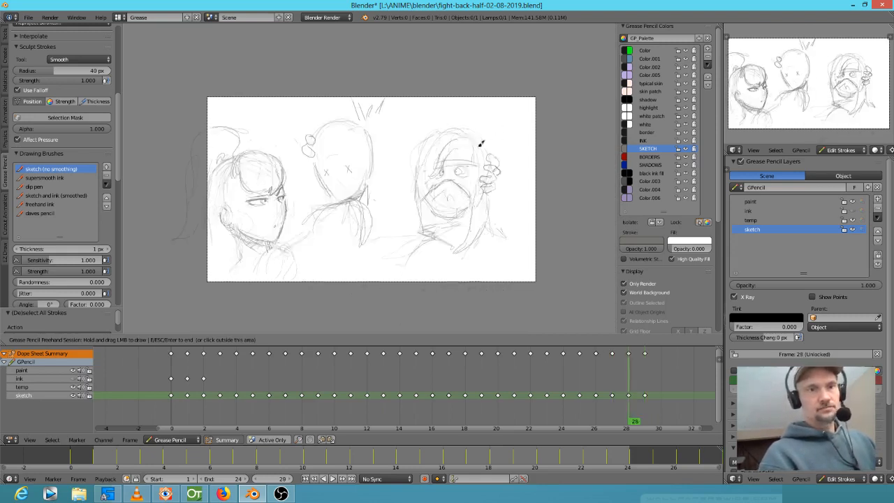
{"action": "key", "text": "Right"}
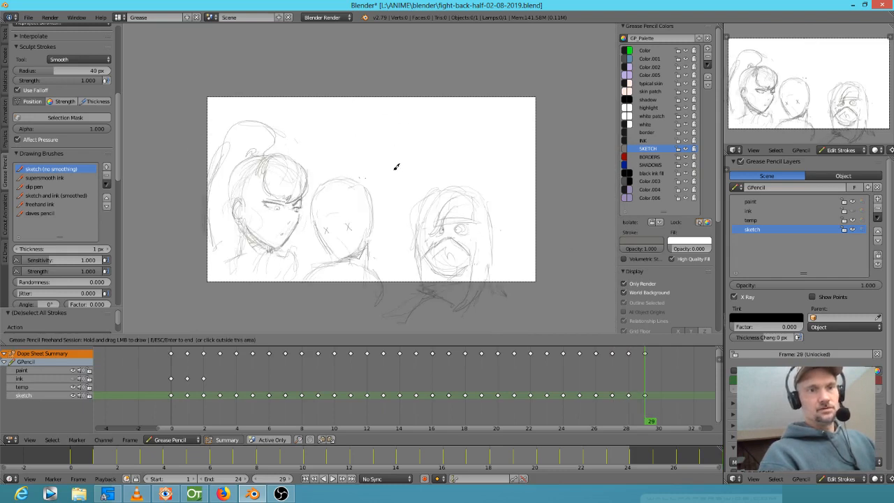
Sketch a cross-shaped body guide above the three heads and a new figure's chin and jaw beyond the canvas's upper edge.
{"action": "left_click_drag", "start_coordinate": [390, 108], "coordinate": [391, 150]}
{"action": "mouse_move", "coordinate": [424, 141]}
{"action": "left_mouse_down"}
{"action": "mouse_move", "coordinate": [370, 142]}
{"action": "mouse_move", "coordinate": [386, 143]}
{"action": "left_mouse_up"}
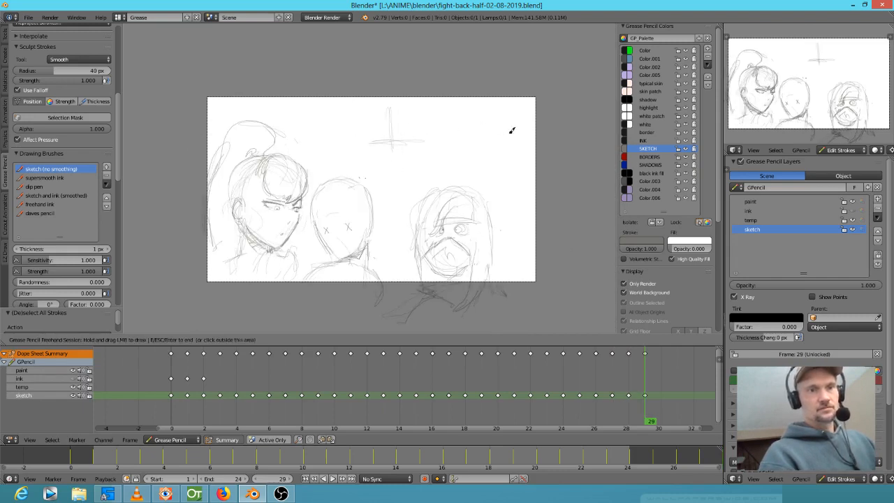
{"action": "middle_click_drag", "start_coordinate": [391, 68], "coordinate": [396, 106], "text": "shift"}
{"action": "left_click_drag", "start_coordinate": [407, 94], "coordinate": [392, 105]}
{"action": "mouse_move", "coordinate": [371, 70]}
{"action": "left_mouse_down"}
{"action": "mouse_move", "coordinate": [366, 79]}
{"action": "mouse_move", "coordinate": [406, 96]}
{"action": "mouse_move", "coordinate": [428, 64]}
{"action": "left_mouse_up"}
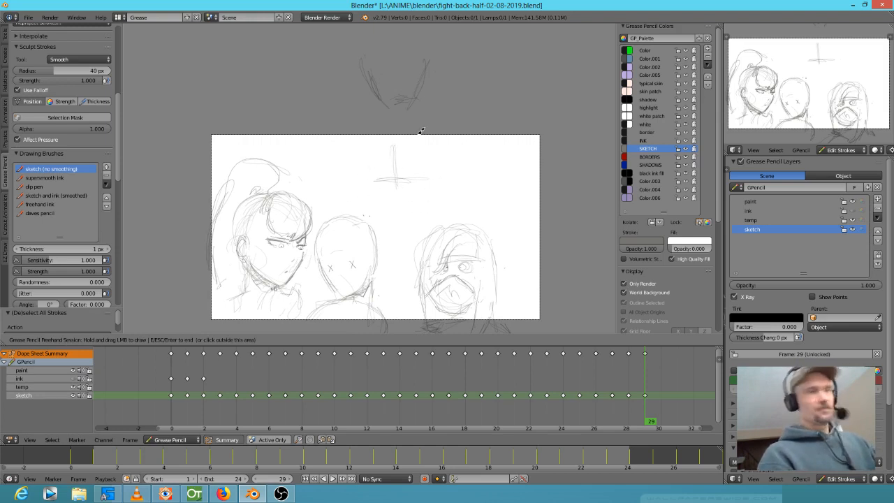
{"action": "left_click_drag", "start_coordinate": [372, 75], "coordinate": [398, 110]}
{"action": "left_click_drag", "start_coordinate": [370, 84], "coordinate": [399, 112]}
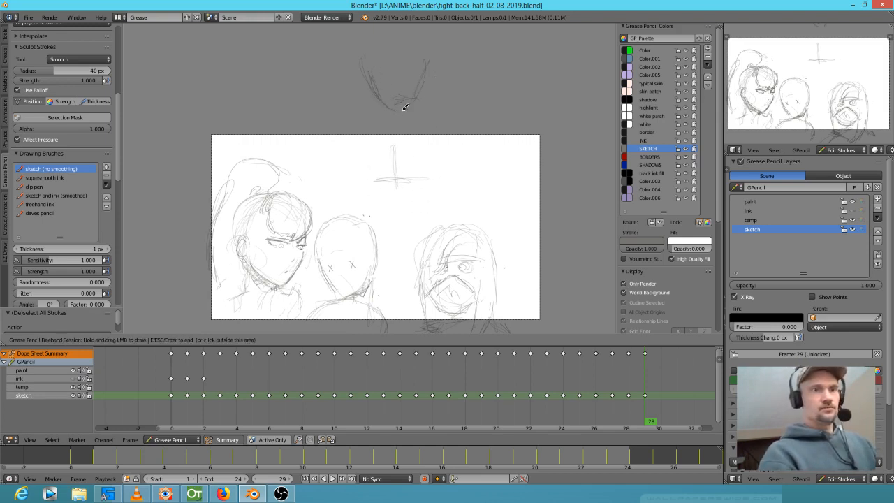
{"action": "mouse_move", "coordinate": [377, 82]}
{"action": "left_mouse_down"}
{"action": "mouse_move", "coordinate": [386, 109]}
{"action": "mouse_move", "coordinate": [386, 99]}
{"action": "mouse_move", "coordinate": [417, 99]}
{"action": "left_mouse_up"}
{"action": "scroll", "coordinate": [440, 87], "scroll_direction": "up", "scroll_amount": 2}
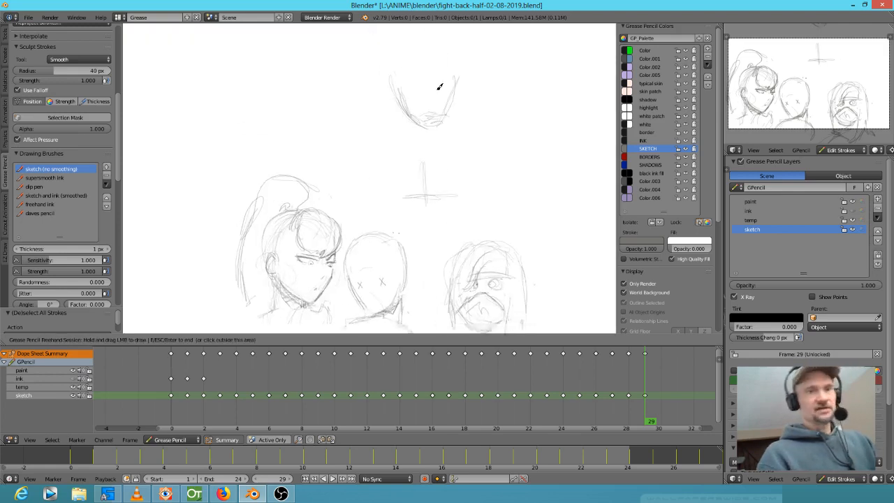
{"action": "mouse_move", "coordinate": [459, 103]}
{"action": "left_mouse_down"}
{"action": "mouse_move", "coordinate": [455, 116]}
{"action": "mouse_move", "coordinate": [465, 68]}
{"action": "left_mouse_up"}
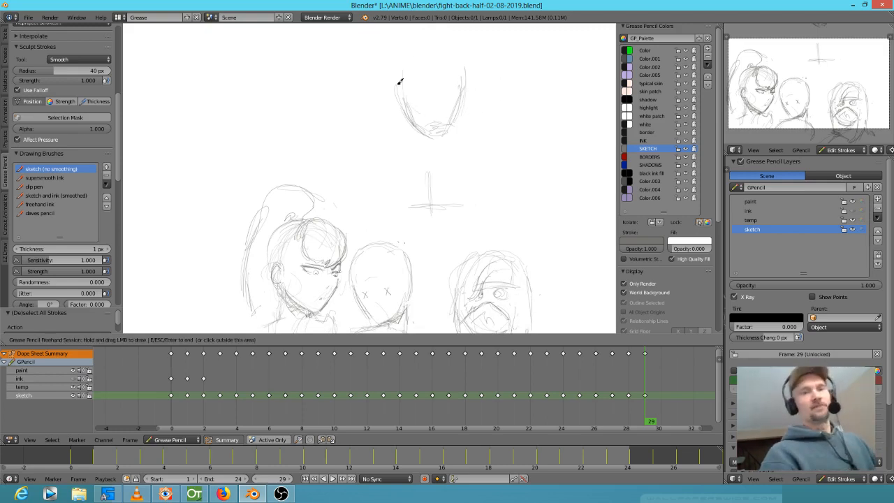
Sketch the new figure's shoulders, sides and waistline around the cross-shaped guide.
{"action": "mouse_move", "coordinate": [481, 137]}
{"action": "left_mouse_down"}
{"action": "mouse_move", "coordinate": [449, 146]}
{"action": "mouse_move", "coordinate": [432, 195]}
{"action": "mouse_move", "coordinate": [379, 208]}
{"action": "mouse_move", "coordinate": [379, 189]}
{"action": "mouse_move", "coordinate": [380, 216]}
{"action": "left_mouse_up"}
{"action": "left_click_drag", "start_coordinate": [446, 207], "coordinate": [500, 206]}
{"action": "mouse_move", "coordinate": [519, 149]}
{"action": "left_mouse_down"}
{"action": "mouse_move", "coordinate": [488, 201]}
{"action": "mouse_move", "coordinate": [475, 199]}
{"action": "left_mouse_up"}
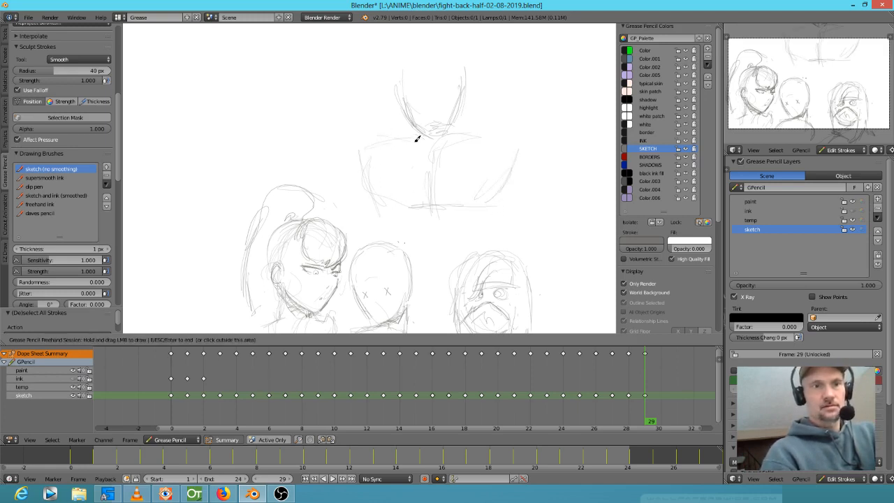
Clean up and redraw the new figure's jaw, and add two curved lines across the face.
{"action": "left_click_drag", "start_coordinate": [403, 85], "coordinate": [428, 132]}
{"action": "mouse_move", "coordinate": [458, 64]}
{"action": "left_mouse_down"}
{"action": "mouse_move", "coordinate": [461, 102]}
{"action": "mouse_move", "coordinate": [442, 133]}
{"action": "left_mouse_up"}
{"action": "mouse_move", "coordinate": [437, 80]}
{"action": "right_mouse_down"}
{"action": "mouse_move", "coordinate": [437, 116]}
{"action": "mouse_move", "coordinate": [435, 107]}
{"action": "right_mouse_up"}
{"action": "left_click_drag", "start_coordinate": [395, 84], "coordinate": [425, 133]}
{"action": "mouse_move", "coordinate": [408, 119]}
{"action": "left_mouse_down"}
{"action": "mouse_move", "coordinate": [432, 137]}
{"action": "mouse_move", "coordinate": [467, 86]}
{"action": "left_mouse_up"}
{"action": "left_click_drag", "start_coordinate": [403, 86], "coordinate": [458, 87]}
{"action": "mouse_move", "coordinate": [405, 88]}
{"action": "left_mouse_down"}
{"action": "mouse_move", "coordinate": [464, 86]}
{"action": "mouse_move", "coordinate": [462, 96]}
{"action": "left_mouse_up"}
Sketch an ear on each side of the new figure's head and a short mouth stroke above the chin.
{"action": "mouse_move", "coordinate": [397, 89]}
{"action": "left_mouse_down"}
{"action": "mouse_move", "coordinate": [393, 82]}
{"action": "mouse_move", "coordinate": [390, 95]}
{"action": "left_mouse_up"}
{"action": "left_click_drag", "start_coordinate": [392, 82], "coordinate": [395, 103]}
{"action": "left_click_drag", "start_coordinate": [465, 84], "coordinate": [468, 95]}
{"action": "left_click_drag", "start_coordinate": [396, 88], "coordinate": [387, 98]}
{"action": "mouse_move", "coordinate": [394, 83]}
{"action": "left_mouse_down"}
{"action": "mouse_move", "coordinate": [387, 91]}
{"action": "mouse_move", "coordinate": [396, 107]}
{"action": "left_mouse_up"}
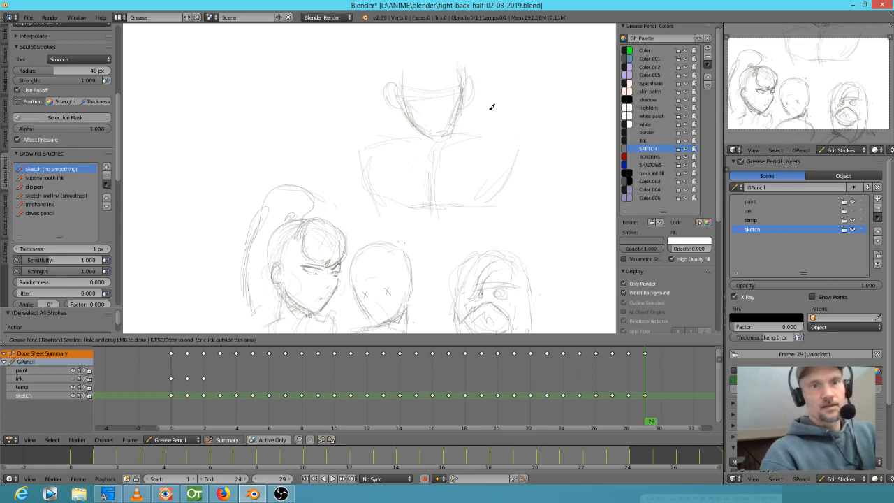
{"action": "left_click_drag", "start_coordinate": [465, 92], "coordinate": [472, 97]}
{"action": "left_click_drag", "start_coordinate": [435, 124], "coordinate": [443, 124]}
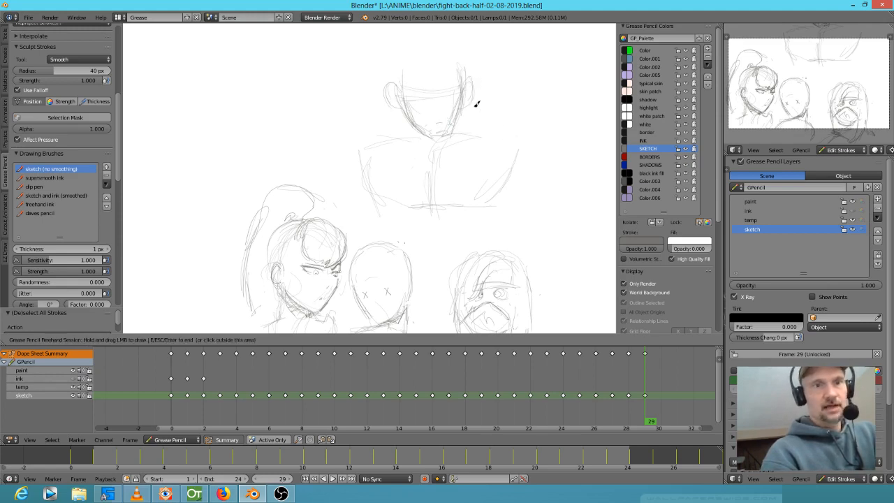
Sketch the top and sides of the new figure's head to close the skull outline above the face.
{"action": "left_click_drag", "start_coordinate": [397, 55], "coordinate": [418, 28]}
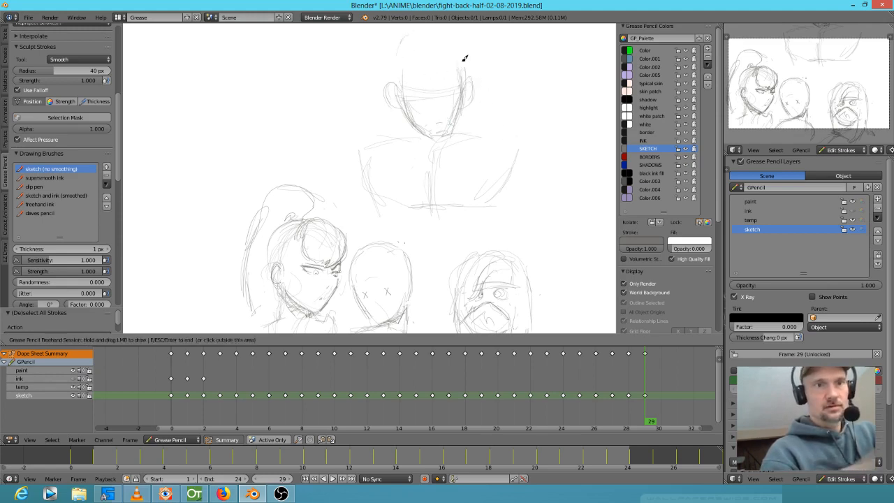
{"action": "middle_click_drag", "start_coordinate": [461, 47], "coordinate": [440, 90], "text": "shift"}
{"action": "left_click_drag", "start_coordinate": [396, 73], "coordinate": [395, 71]}
{"action": "mouse_move", "coordinate": [399, 69]}
{"action": "left_mouse_down"}
{"action": "mouse_move", "coordinate": [429, 76]}
{"action": "mouse_move", "coordinate": [437, 92]}
{"action": "left_mouse_up"}
{"action": "left_click_drag", "start_coordinate": [425, 71], "coordinate": [440, 101]}
{"action": "mouse_move", "coordinate": [381, 124]}
{"action": "left_mouse_down"}
{"action": "mouse_move", "coordinate": [377, 113]}
{"action": "mouse_move", "coordinate": [434, 83]}
{"action": "mouse_move", "coordinate": [442, 110]}
{"action": "left_mouse_up"}
Sketch the new figure's rounded shoulders and upper arms extending outward on both sides of the torso.
{"action": "mouse_move", "coordinate": [464, 163]}
{"action": "left_mouse_down"}
{"action": "mouse_move", "coordinate": [454, 171]}
{"action": "mouse_move", "coordinate": [470, 176]}
{"action": "left_mouse_up"}
{"action": "mouse_move", "coordinate": [477, 177]}
{"action": "left_mouse_down"}
{"action": "mouse_move", "coordinate": [492, 174]}
{"action": "mouse_move", "coordinate": [534, 196]}
{"action": "left_mouse_up"}
{"action": "left_click_drag", "start_coordinate": [504, 173], "coordinate": [541, 196]}
{"action": "left_click_drag", "start_coordinate": [495, 217], "coordinate": [523, 206]}
{"action": "mouse_move", "coordinate": [475, 245]}
{"action": "left_mouse_down"}
{"action": "mouse_move", "coordinate": [499, 214]}
{"action": "mouse_move", "coordinate": [529, 216]}
{"action": "left_mouse_up"}
{"action": "left_click_drag", "start_coordinate": [500, 173], "coordinate": [532, 174]}
{"action": "mouse_move", "coordinate": [474, 201]}
{"action": "left_mouse_down"}
{"action": "mouse_move", "coordinate": [489, 181]}
{"action": "mouse_move", "coordinate": [459, 181]}
{"action": "left_mouse_up"}
{"action": "mouse_move", "coordinate": [366, 184]}
{"action": "left_mouse_down"}
{"action": "mouse_move", "coordinate": [327, 176]}
{"action": "mouse_move", "coordinate": [286, 208]}
{"action": "left_mouse_up"}
Rough out an open, spread-fingered hand on each side of the new figure, detached from the arms.
{"action": "middle_click_drag", "start_coordinate": [544, 243], "coordinate": [444, 200], "text": "shift"}
{"action": "left_click_drag", "start_coordinate": [517, 137], "coordinate": [499, 185]}
{"action": "mouse_move", "coordinate": [505, 152]}
{"action": "left_mouse_down"}
{"action": "mouse_move", "coordinate": [483, 178]}
{"action": "mouse_move", "coordinate": [482, 214]}
{"action": "mouse_move", "coordinate": [523, 173]}
{"action": "mouse_move", "coordinate": [543, 182]}
{"action": "left_mouse_up"}
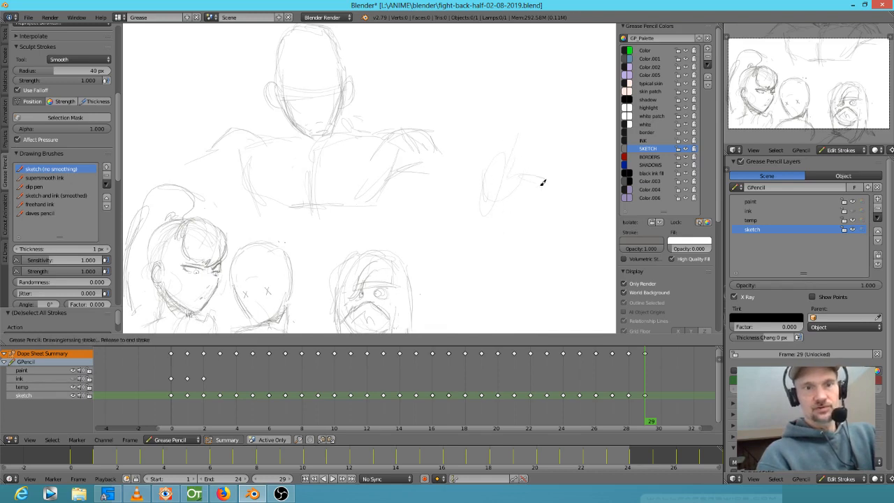
{"action": "left_click_drag", "start_coordinate": [498, 222], "coordinate": [493, 237]}
{"action": "middle_click_drag", "start_coordinate": [307, 244], "coordinate": [458, 244], "text": "shift"}
{"action": "left_click_drag", "start_coordinate": [260, 165], "coordinate": [248, 134]}
{"action": "left_click_drag", "start_coordinate": [232, 173], "coordinate": [258, 181]}
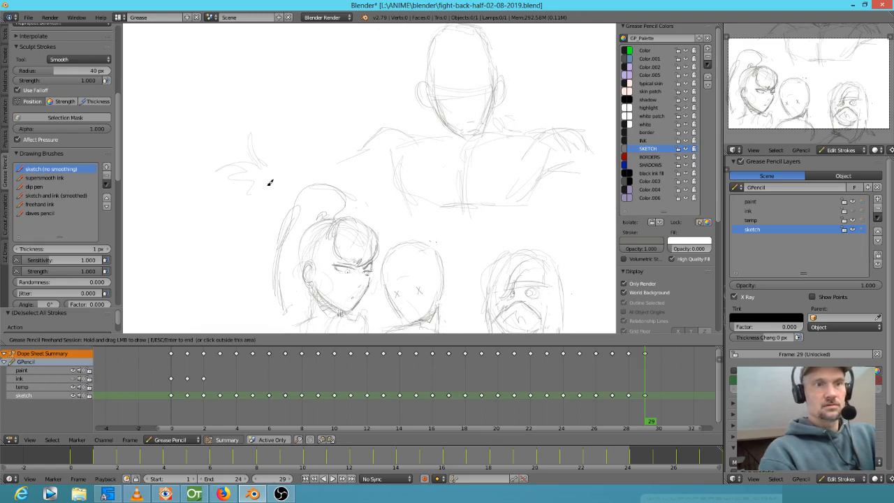
{"action": "middle_click_drag", "start_coordinate": [345, 252], "coordinate": [322, 250], "text": "shift"}
{"action": "middle_click_drag", "start_coordinate": [512, 249], "coordinate": [429, 208], "text": "shift"}
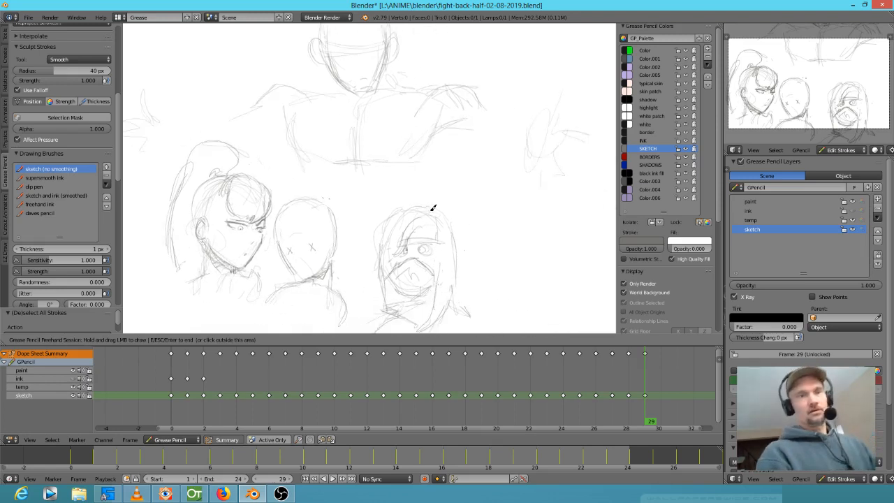
{"action": "scroll", "coordinate": [447, 217], "scroll_direction": "down", "scroll_amount": 3}
{"action": "scroll", "coordinate": [463, 226], "scroll_direction": "up", "scroll_amount": 3}
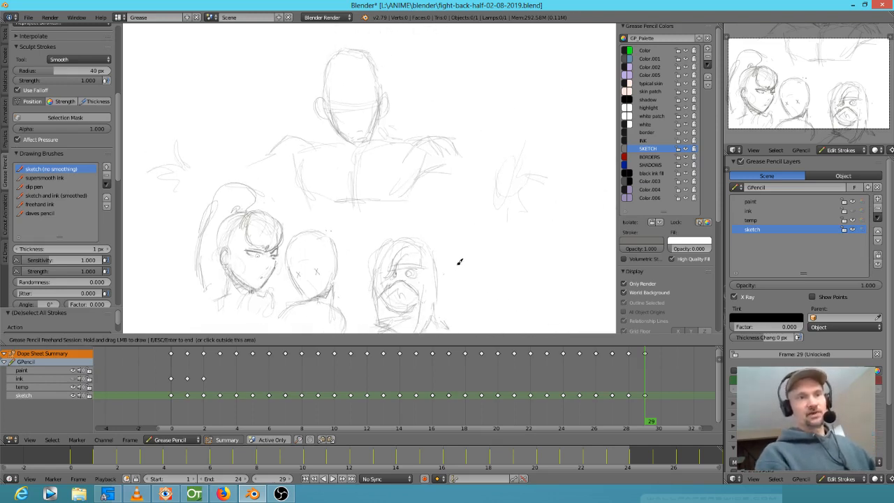
Select the new figure's strokes including both hands, scale them down to about 0.84, and nudge them into place above the three heads.
{"action": "key", "text": "Escape"}
{"action": "mouse_move", "coordinate": [557, 128]}
{"action": "left_mouse_down", "text": "ctrl"}
{"action": "mouse_move", "coordinate": [523, 90]}
{"action": "mouse_move", "coordinate": [329, 44]}
{"action": "mouse_move", "coordinate": [146, 159]}
{"action": "mouse_move", "coordinate": [223, 163]}
{"action": "mouse_move", "coordinate": [295, 200]}
{"action": "mouse_move", "coordinate": [379, 219]}
{"action": "mouse_move", "coordinate": [490, 227]}
{"action": "mouse_move", "coordinate": [565, 126]}
{"action": "left_mouse_up", "text": "ctrl"}
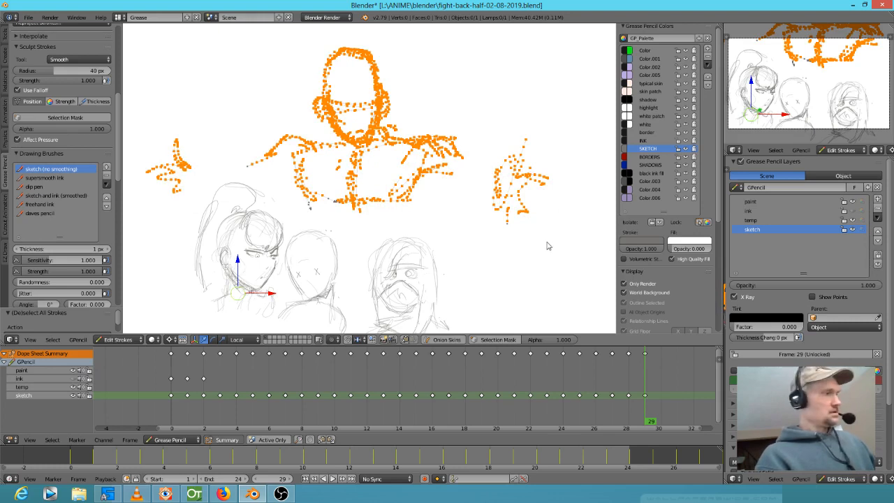
{"action": "key", "text": "s"}
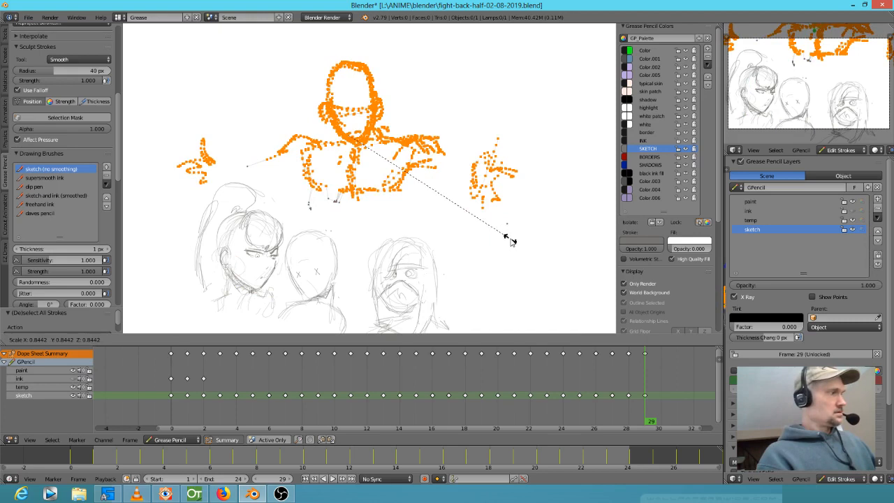
{"action": "left_click", "coordinate": [512, 243]}
{"action": "key", "text": "g"}
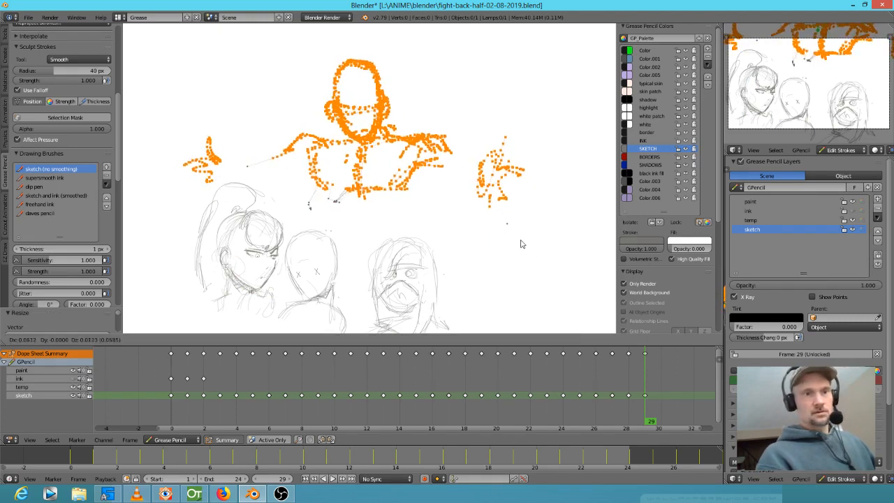
{"action": "left_click", "coordinate": [520, 246]}
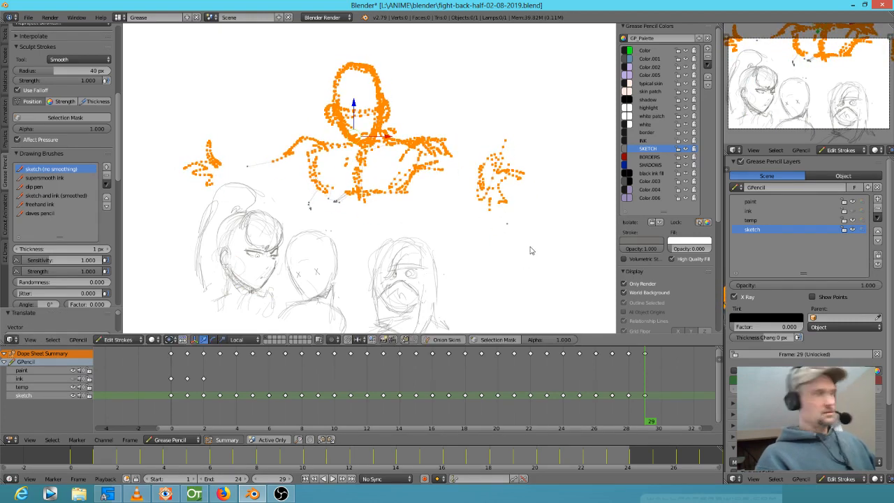
Step back through frames 28 to 24 to examine where the new figure would stand behind the three characters.
{"action": "key", "text": "Left"}
{"action": "key", "text": "Left"}
{"action": "key", "text": "Left"}
{"action": "key", "text": "Left"}
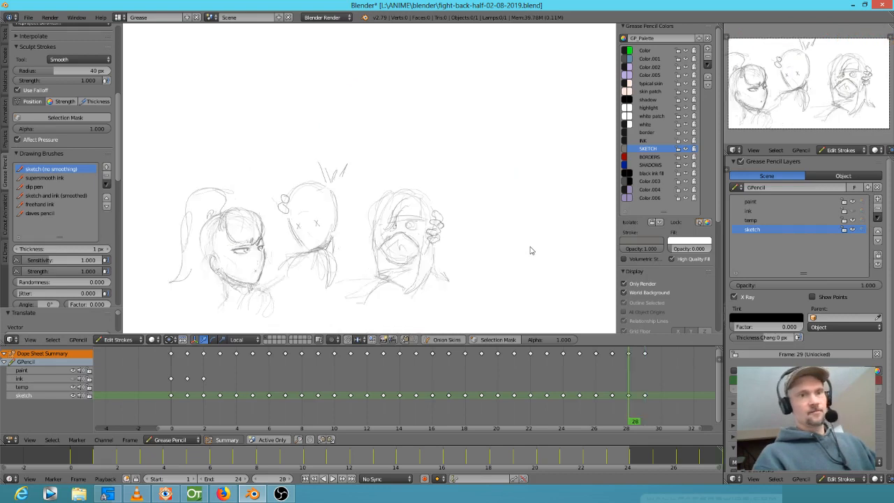
{"action": "key", "text": "Left"}
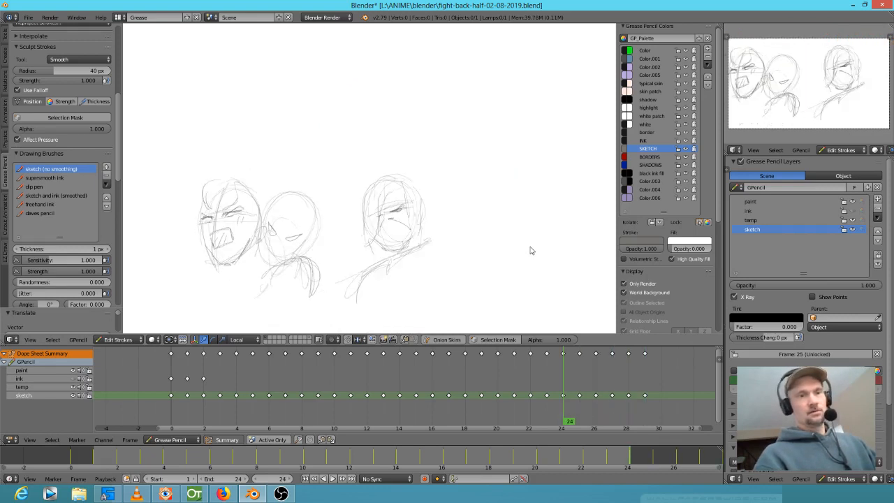
{"action": "key", "text": "Right"}
{"action": "key", "text": "Right"}
{"action": "key", "text": "Left"}
{"action": "key", "text": "Left"}
{"action": "key", "text": "Right"}
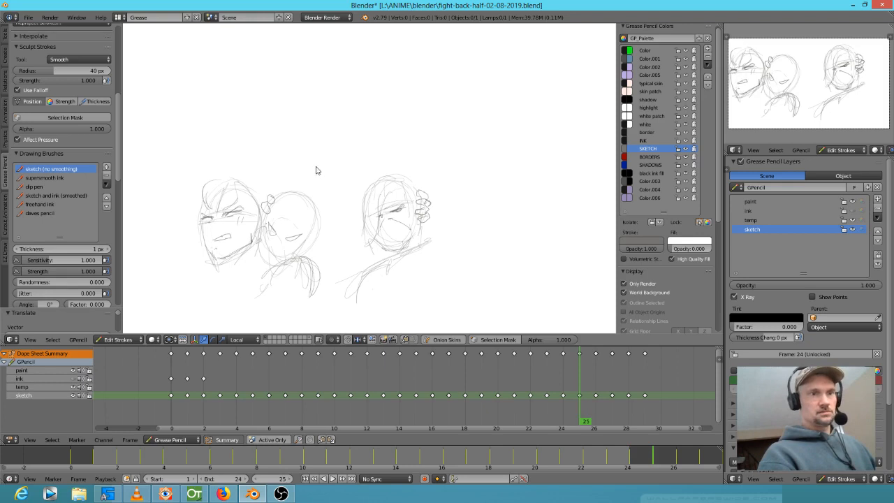
Sketch a rough outline of the new figure's head above and between the characters on frame 25.
{"action": "key", "text": "d"}
{"action": "left_click_drag", "start_coordinate": [318, 155], "coordinate": [323, 177]}
{"action": "mouse_move", "coordinate": [338, 118]}
{"action": "left_mouse_down"}
{"action": "mouse_move", "coordinate": [314, 155]}
{"action": "mouse_move", "coordinate": [351, 117]}
{"action": "mouse_move", "coordinate": [369, 148]}
{"action": "left_mouse_up"}
{"action": "mouse_move", "coordinate": [341, 125]}
{"action": "left_mouse_down"}
{"action": "mouse_move", "coordinate": [321, 154]}
{"action": "mouse_move", "coordinate": [348, 198]}
{"action": "left_mouse_up"}
{"action": "left_click_drag", "start_coordinate": [371, 180], "coordinate": [359, 122]}
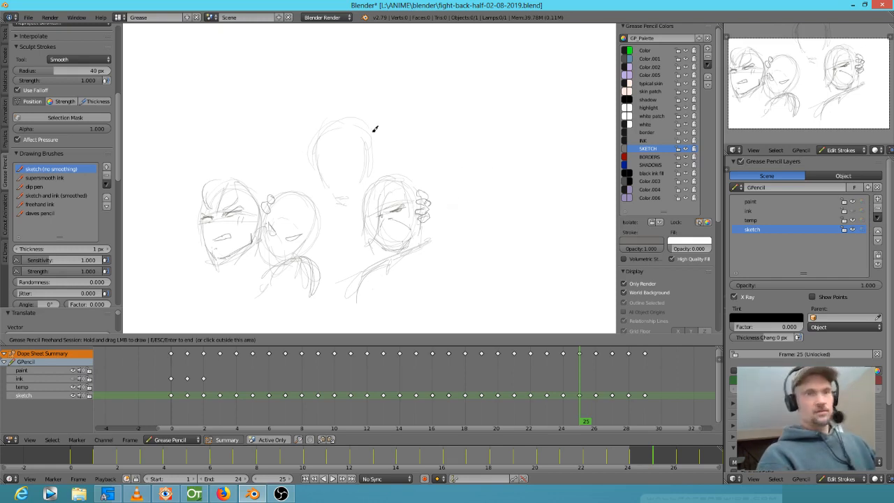
Copy the rough head outline from frame 25 onto frames 26, 27 and 28, and shift the frame 28 copy slightly toward the masked character.
{"action": "key", "text": "Escape"}
{"action": "mouse_move", "coordinate": [363, 102]}
{"action": "left_mouse_down", "text": "ctrl"}
{"action": "mouse_move", "coordinate": [317, 171]}
{"action": "mouse_move", "coordinate": [354, 194]}
{"action": "mouse_move", "coordinate": [378, 137]}
{"action": "mouse_move", "coordinate": [375, 112]}
{"action": "left_mouse_up", "text": "ctrl"}
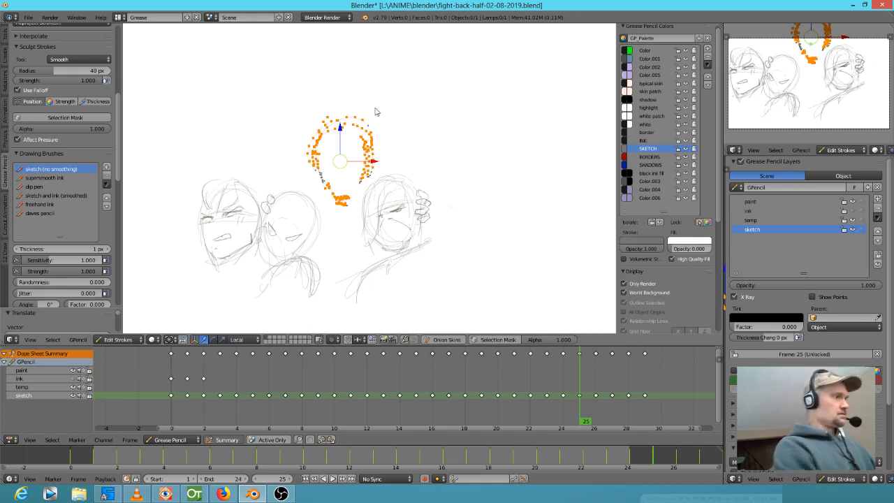
{"action": "key", "text": "Right"}
{"action": "key", "text": "ctrl+v"}
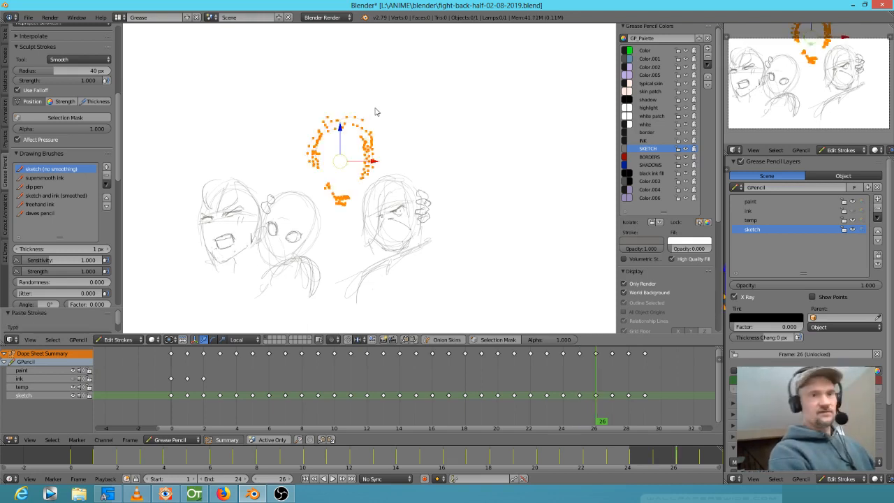
{"action": "key", "text": "Right"}
{"action": "key", "text": "ctrl+v"}
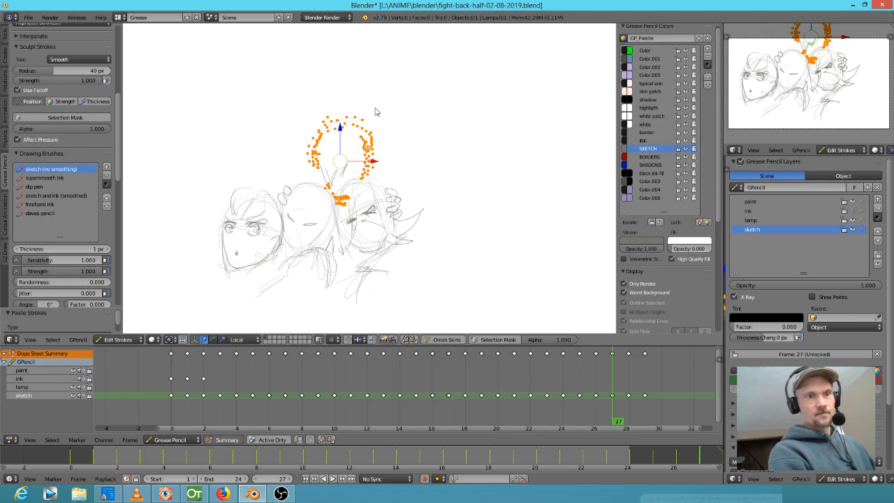
{"action": "key", "text": "Right"}
{"action": "key", "text": "ctrl+v"}
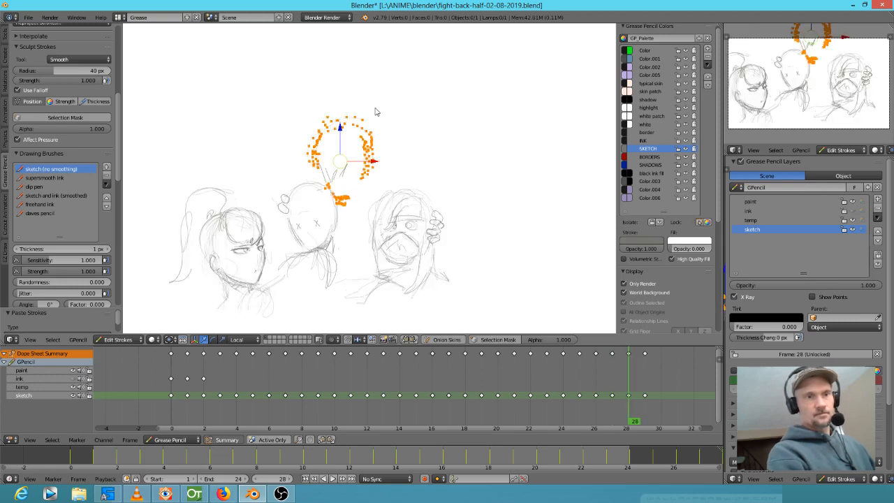
{"action": "key", "text": "g"}
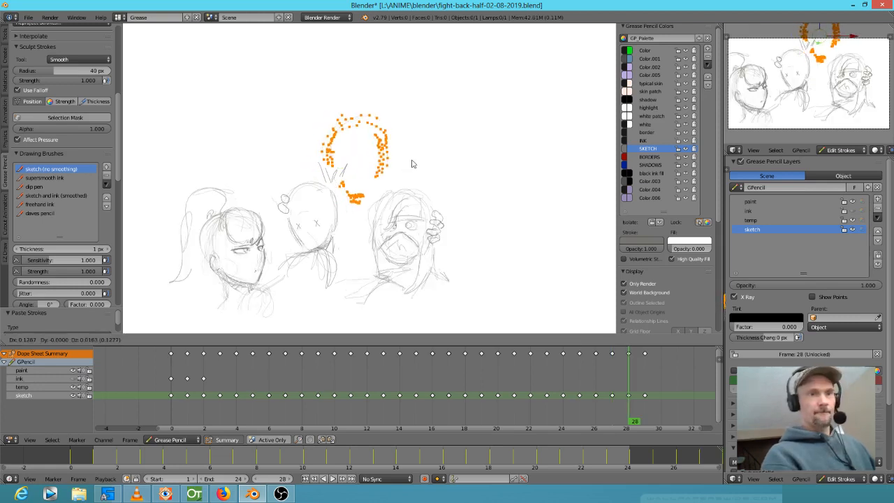
{"action": "left_click", "coordinate": [411, 160]}
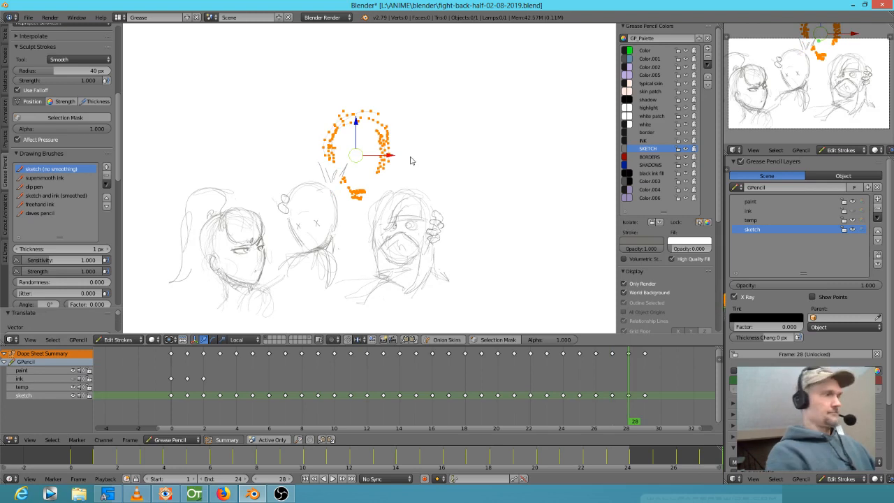
Try placing the frame 29 figure lower over the three heads, and move it back up above them.
{"action": "key", "text": "Right"}
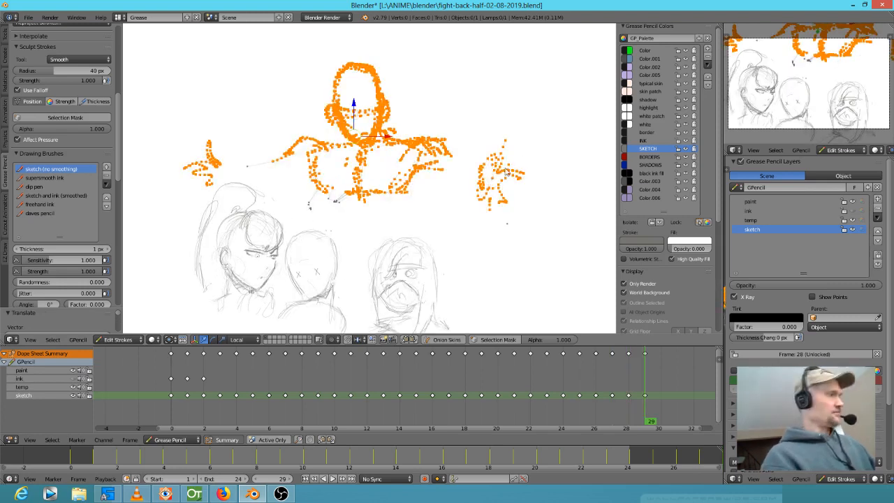
{"action": "key", "text": "g"}
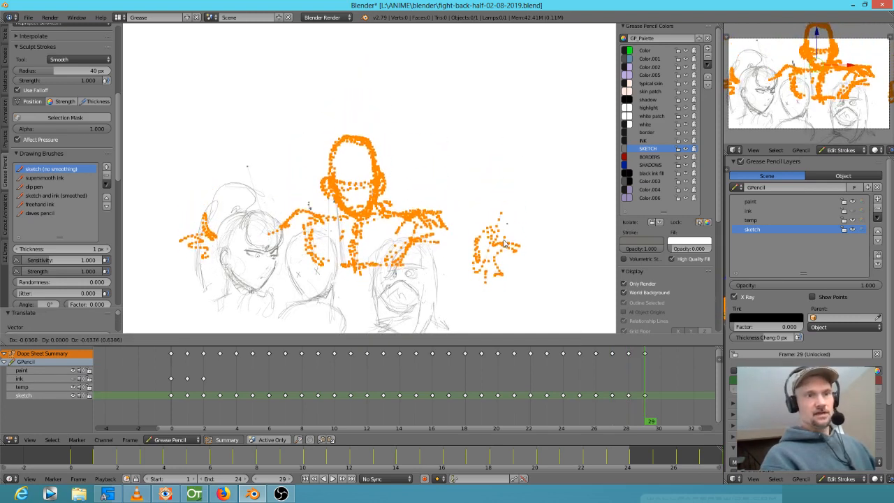
{"action": "left_click", "coordinate": [507, 232]}
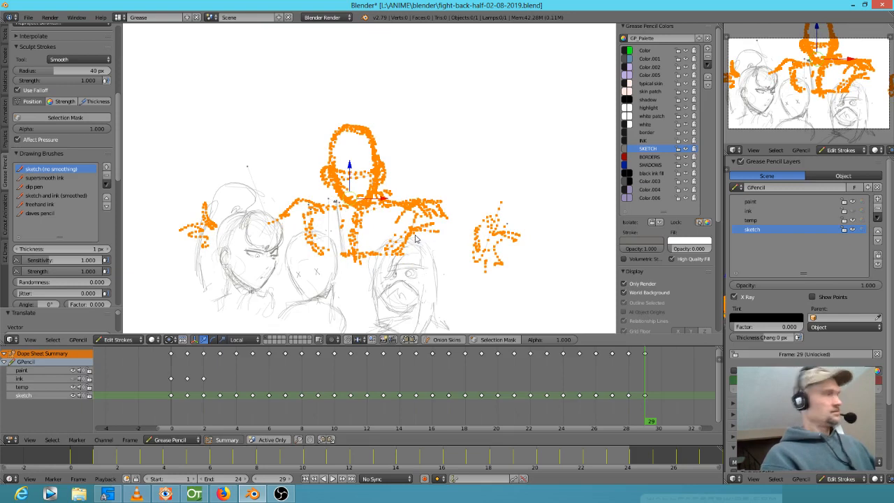
{"action": "key", "text": "g"}
{"action": "left_click", "coordinate": [423, 152]}
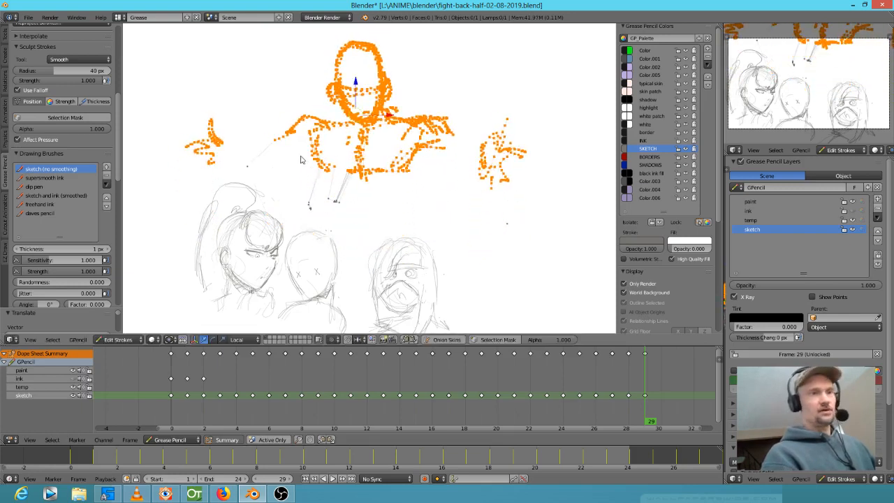
Select only the new figure's hand above the ponytailed character, rotate it slightly, and move it higher.
{"action": "key", "text": "a"}
{"action": "left_click_drag", "start_coordinate": [228, 114], "coordinate": [210, 125], "text": "ctrl"}
{"action": "key", "text": "r"}
{"action": "left_click", "coordinate": [259, 168]}
{"action": "key", "text": "g"}
{"action": "left_click", "coordinate": [273, 124]}
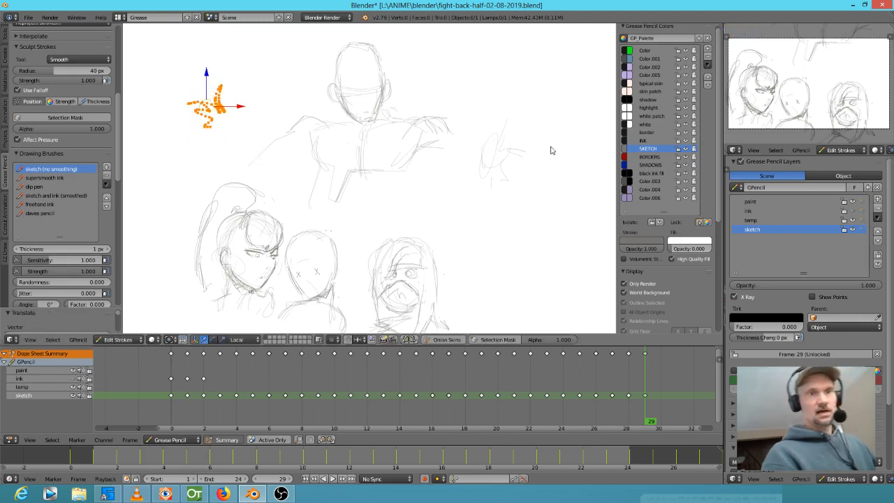
Select the whole new figure on frame 29, compare its placement with frame 28, and move it down behind the three heads.
{"action": "mouse_move", "coordinate": [540, 126]}
{"action": "left_mouse_down", "text": "ctrl"}
{"action": "mouse_move", "coordinate": [485, 76]}
{"action": "mouse_move", "coordinate": [233, 44]}
{"action": "mouse_move", "coordinate": [283, 154]}
{"action": "mouse_move", "coordinate": [360, 207]}
{"action": "mouse_move", "coordinate": [475, 213]}
{"action": "mouse_move", "coordinate": [507, 109]}
{"action": "left_mouse_up", "text": "ctrl"}
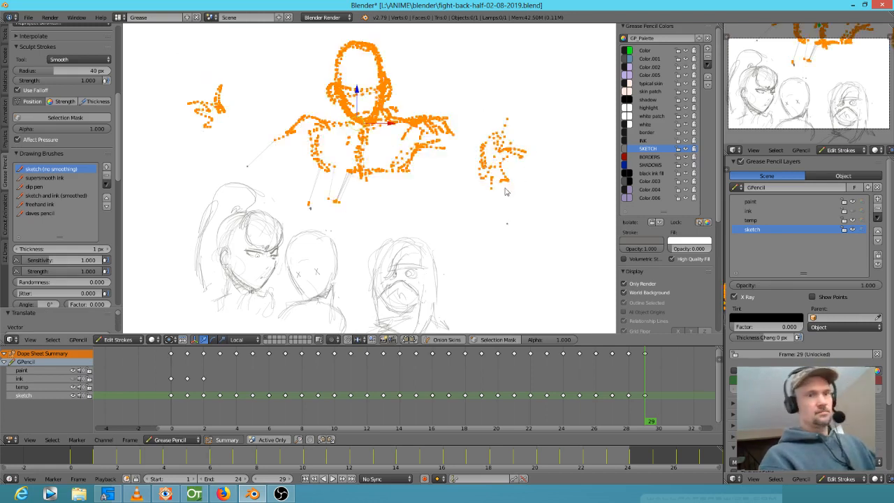
{"action": "key", "text": "Left"}
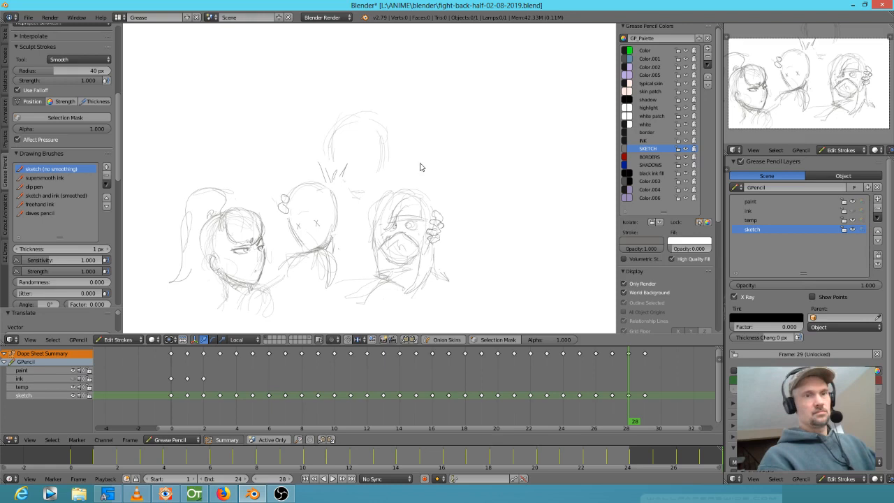
{"action": "key", "text": "Right"}
{"action": "key", "text": "Right"}
{"action": "key", "text": "Left"}
{"action": "key", "text": "Left"}
{"action": "key", "text": "Right"}
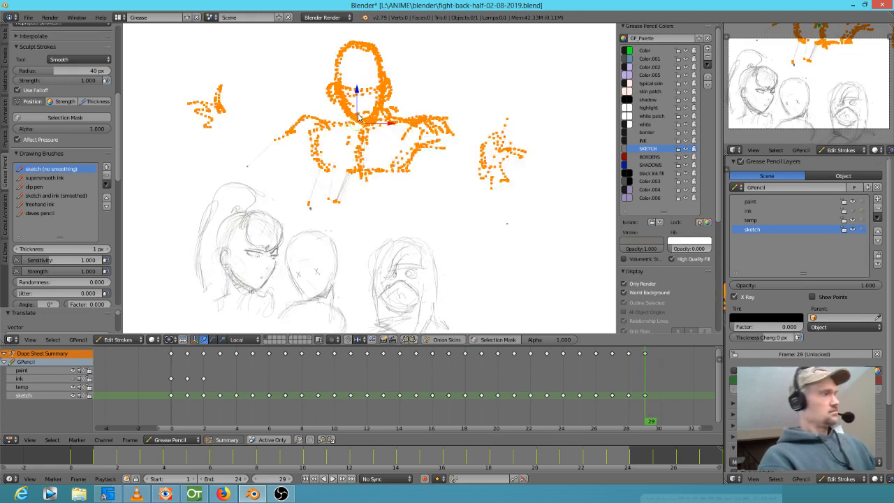
{"action": "key", "text": "g"}
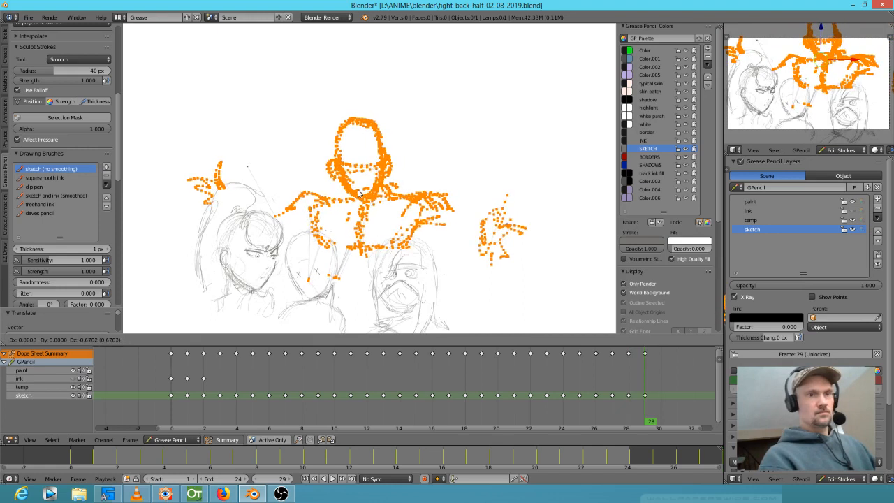
{"action": "left_click", "coordinate": [359, 193]}
Switch to the camera view and step through frames 25 to 29 to examine the new figure's position in the shot.
{"action": "middle_click_drag", "start_coordinate": [503, 275], "coordinate": [488, 186], "text": "shift"}
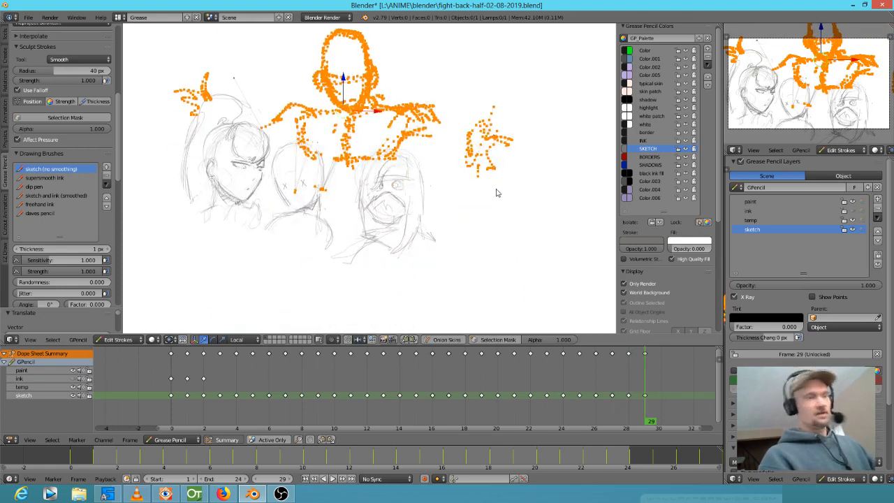
{"action": "key", "text": "KP_0"}
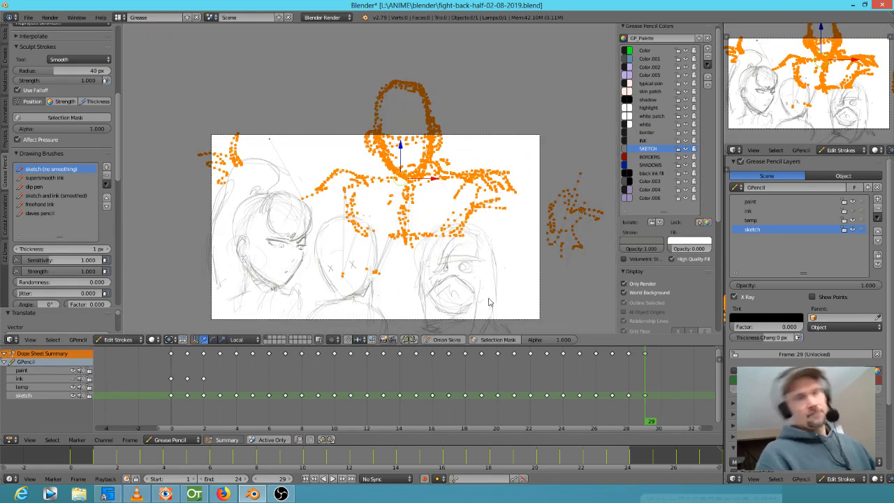
{"action": "key", "text": "Left"}
{"action": "key", "text": "Left"}
{"action": "key", "text": "Left"}
{"action": "key", "text": "Left"}
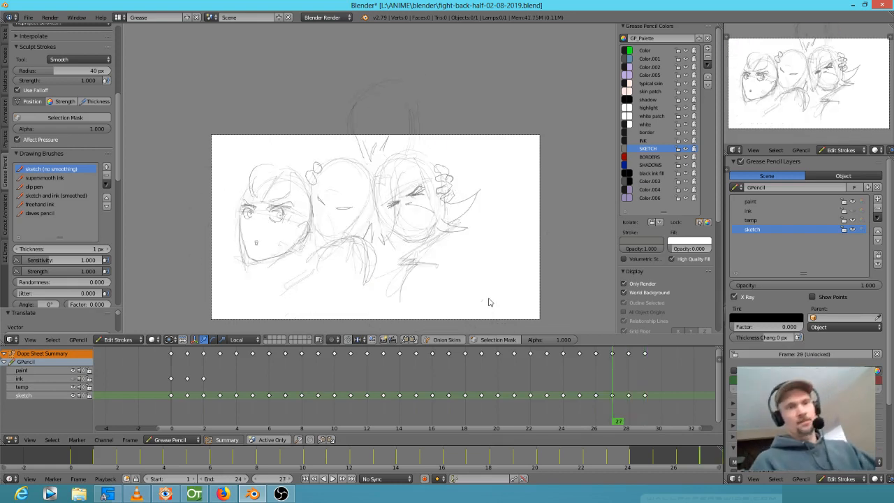
{"action": "key", "text": "Left"}
{"action": "key", "text": "Right"}
{"action": "key", "text": "Right"}
{"action": "key", "text": "Right"}
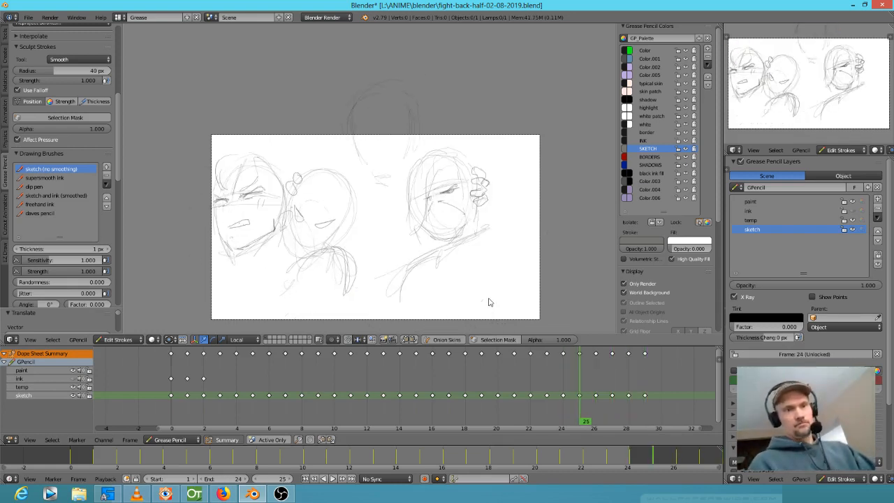
{"action": "key", "text": "Right"}
{"action": "key", "text": "Right"}
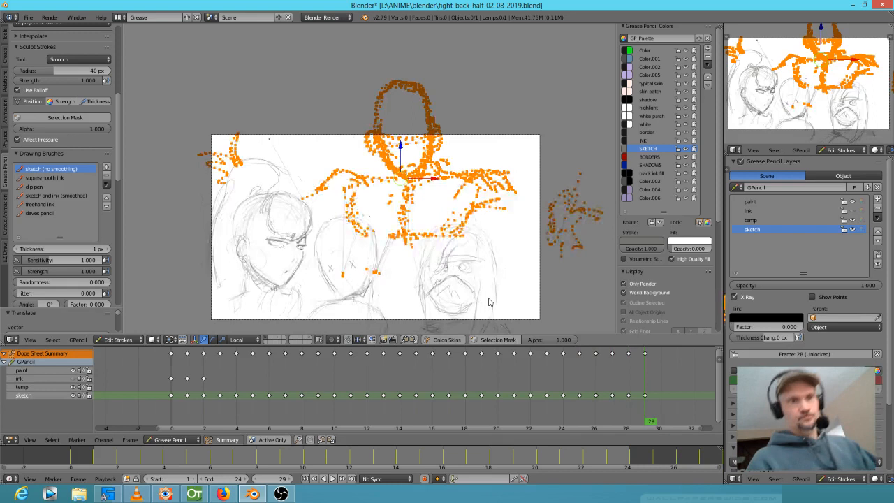
Select only the new figure's hand outside the camera frame on frame 29 and move it inward to the frame's edge.
{"action": "key", "text": "a"}
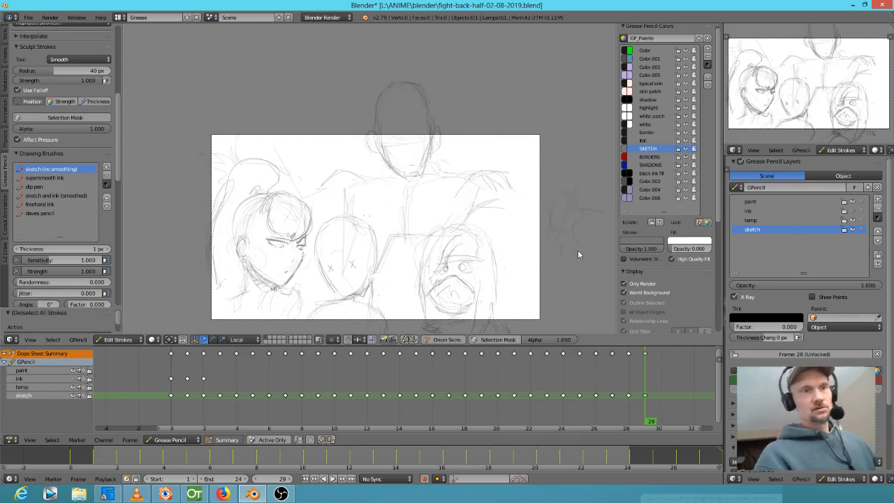
{"action": "mouse_move", "coordinate": [601, 170]}
{"action": "left_mouse_down", "text": "ctrl"}
{"action": "mouse_move", "coordinate": [569, 160]}
{"action": "mouse_move", "coordinate": [587, 177]}
{"action": "left_mouse_up", "text": "ctrl"}
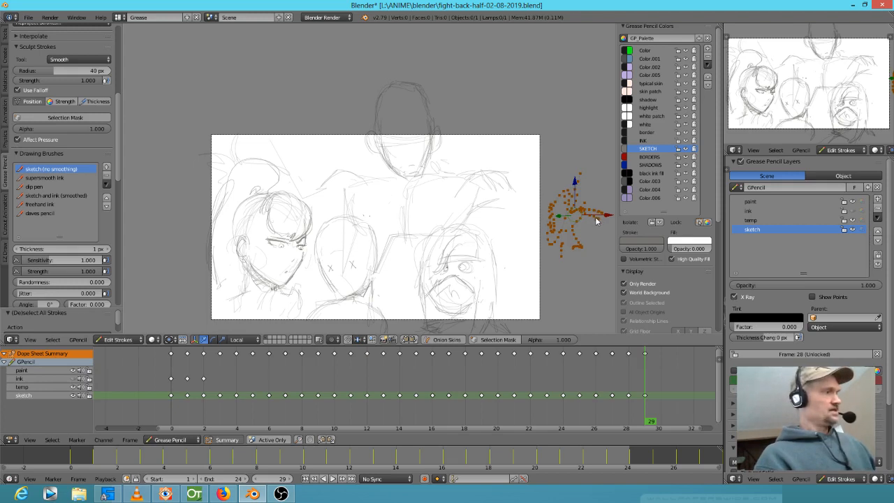
{"action": "key", "text": "g"}
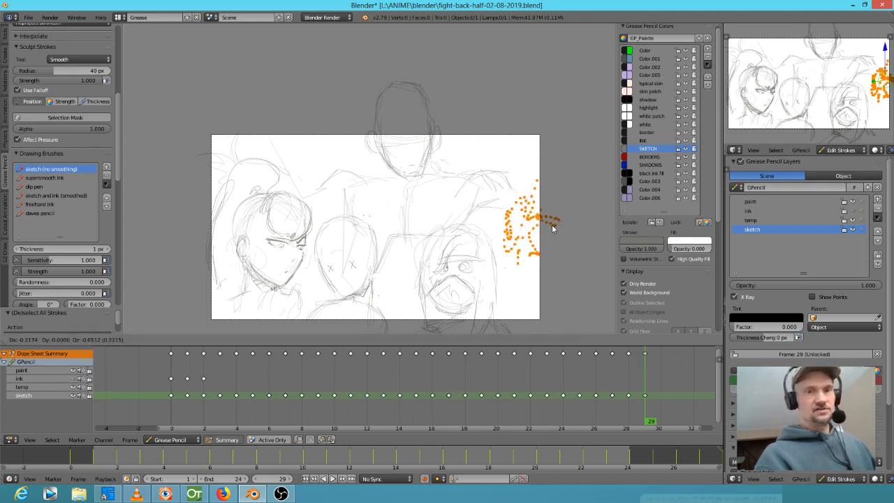
{"action": "left_click", "coordinate": [556, 225]}
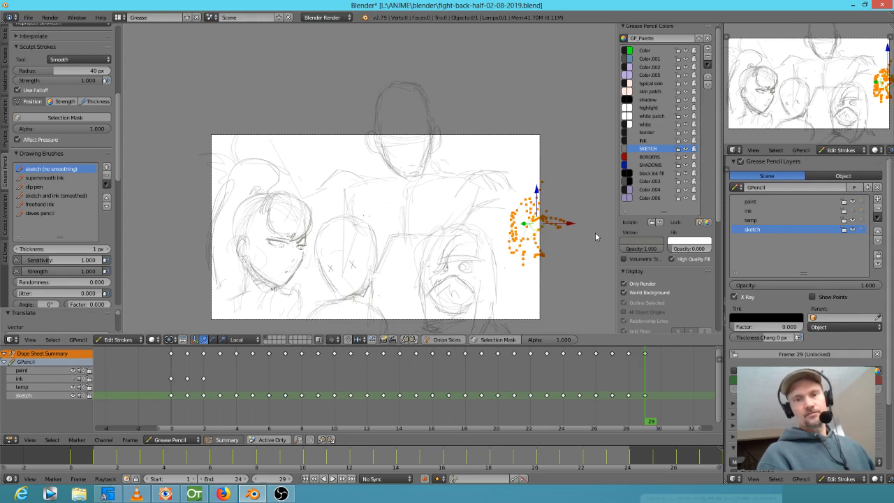
{"action": "scroll", "coordinate": [493, 198], "scroll_direction": "down", "scroll_amount": 2}
{"action": "scroll", "coordinate": [491, 200], "scroll_direction": "up", "scroll_amount": 2}
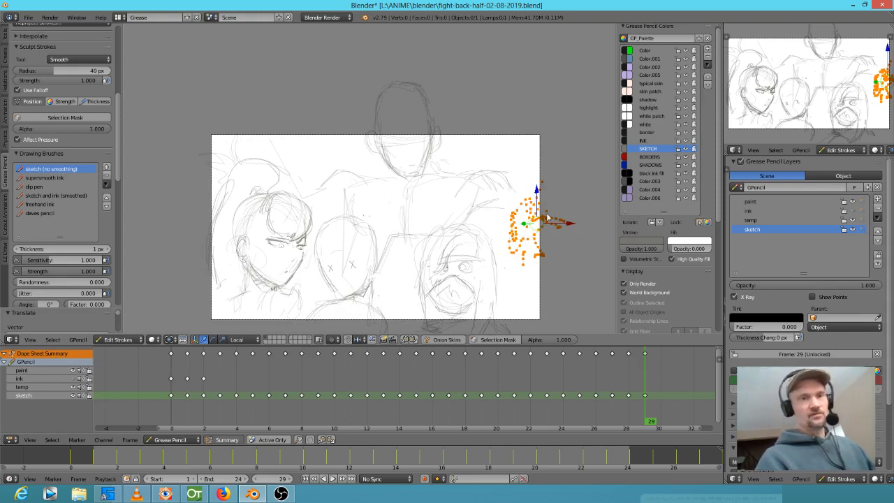
Select all the strokes on frame 29, copy them, and paste them onto frame 30.
{"action": "key", "text": "a"}
{"action": "key", "text": "a"}
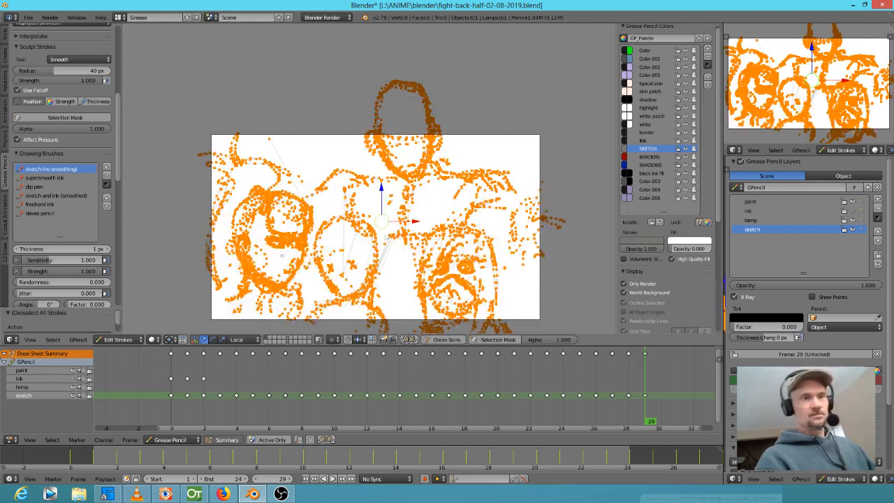
{"action": "key", "text": "g"}
{"action": "right_click", "coordinate": [535, 202]}
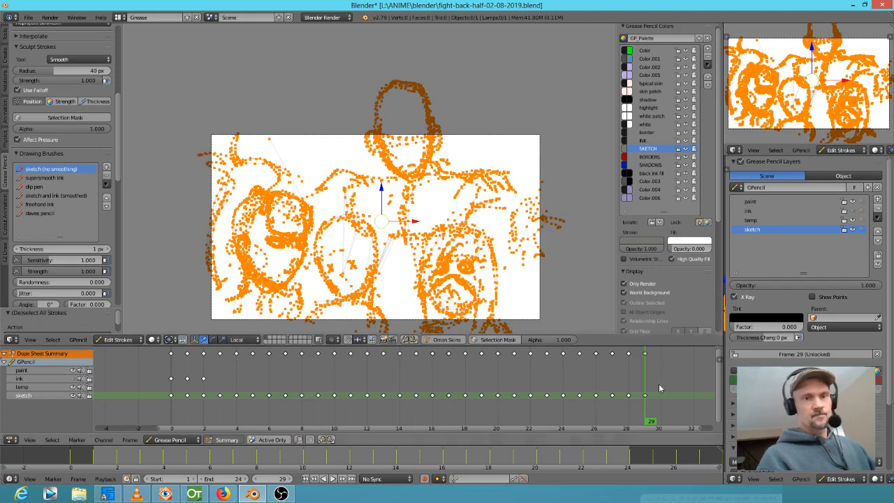
{"action": "left_click", "coordinate": [633, 417]}
{"action": "left_click", "coordinate": [644, 418]}
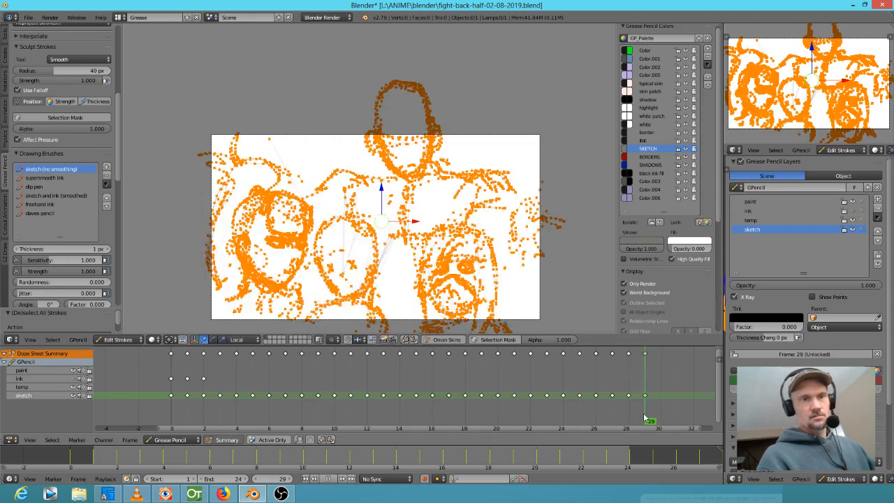
{"action": "left_click", "coordinate": [659, 419]}
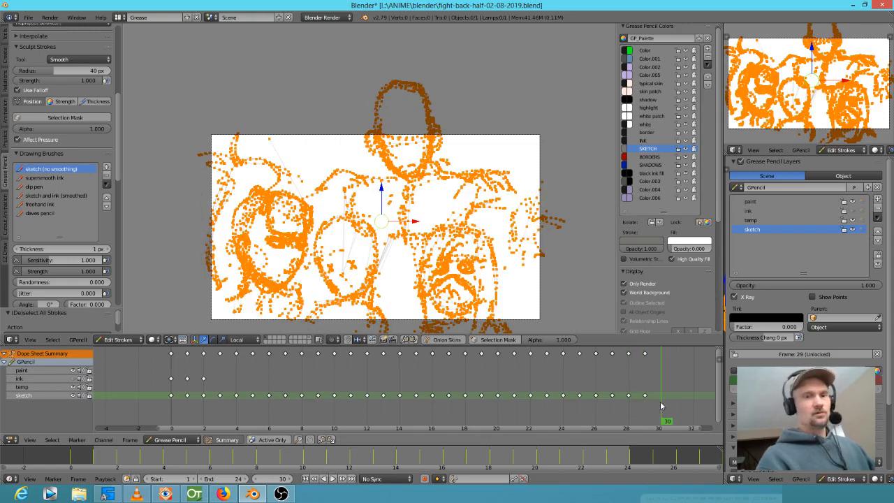
{"action": "key", "text": "ctrl+v"}
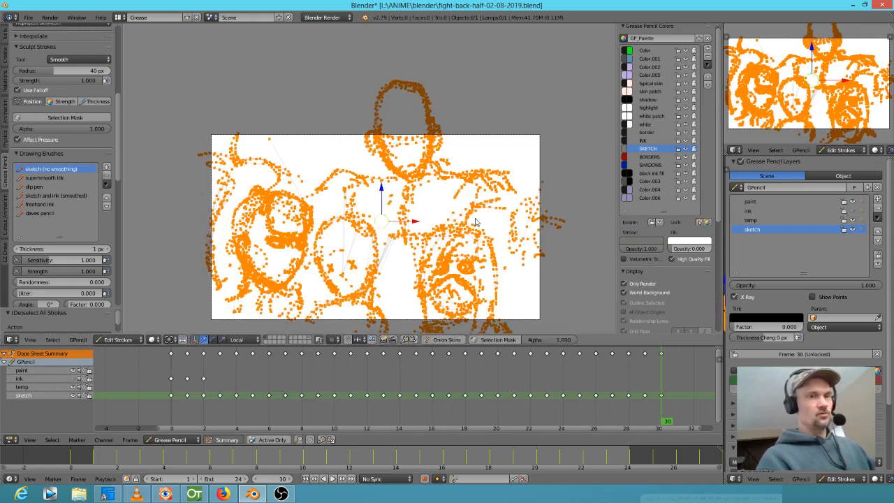
Scale the pasted group on frame 30 down to a small wide-shot size and move it slightly upward.
{"action": "key", "text": "s"}
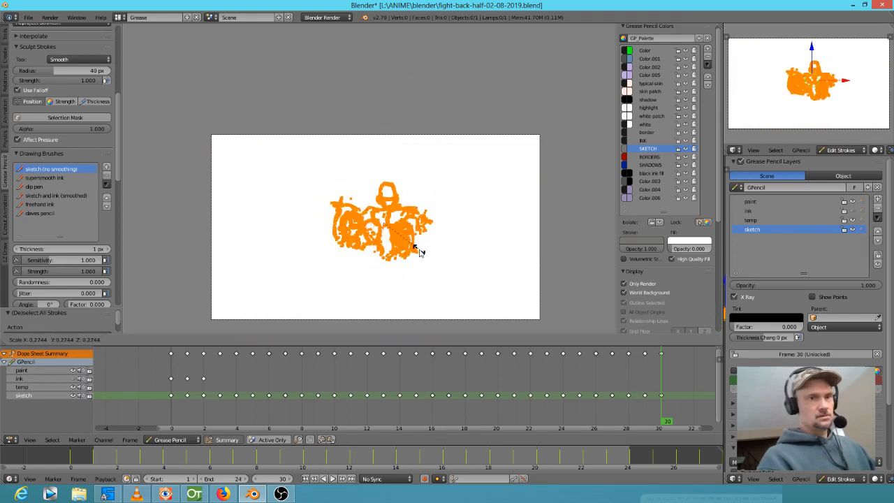
{"action": "left_click", "coordinate": [425, 253]}
{"action": "key", "text": "g"}
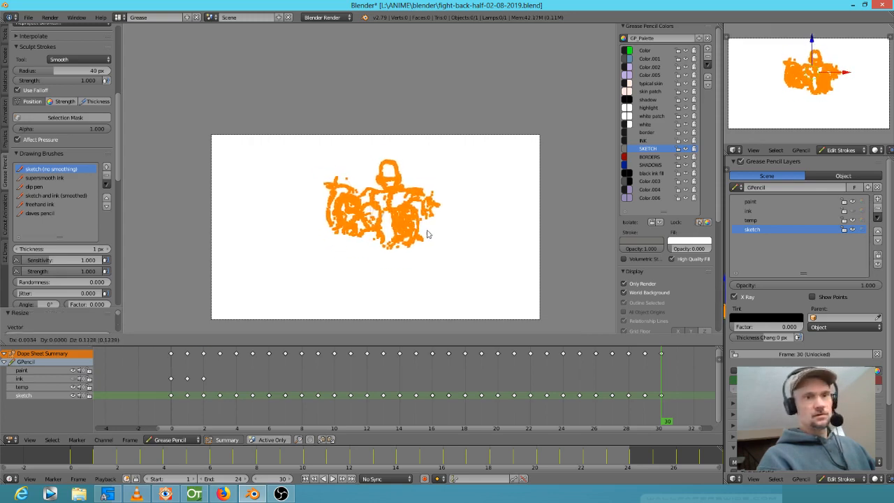
{"action": "left_click", "coordinate": [429, 236]}
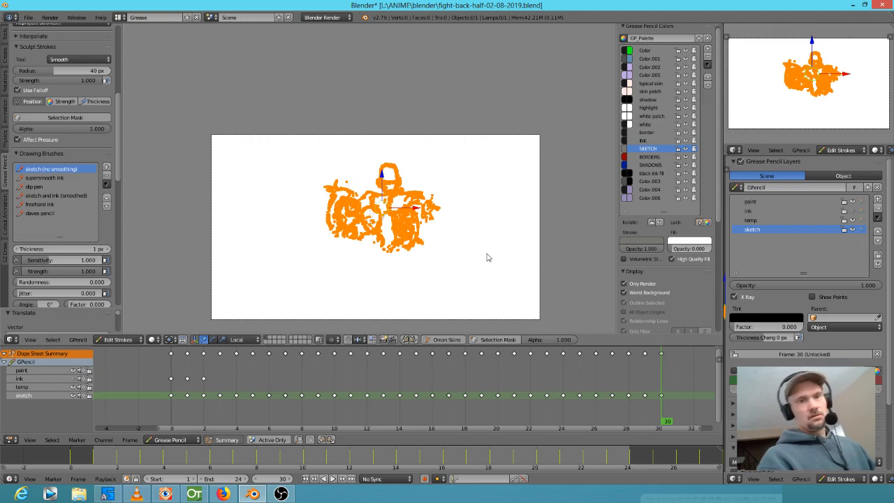
{"action": "key", "text": "s"}
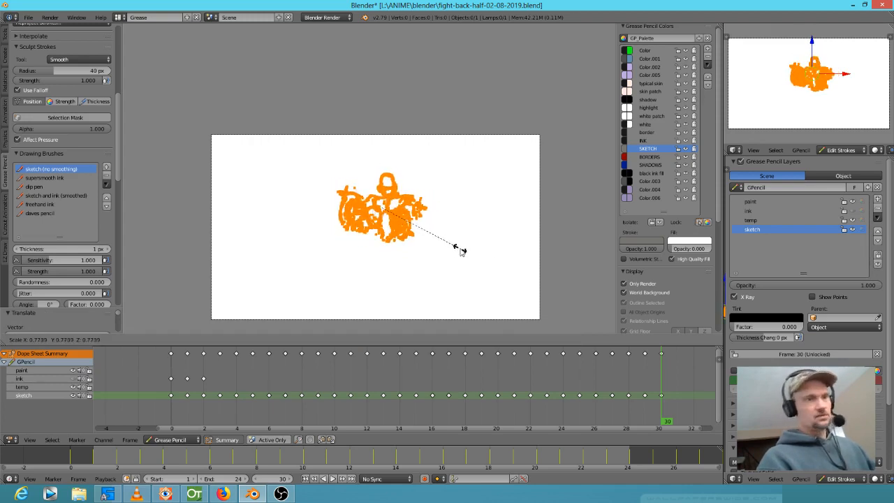
{"action": "left_click", "coordinate": [462, 252]}
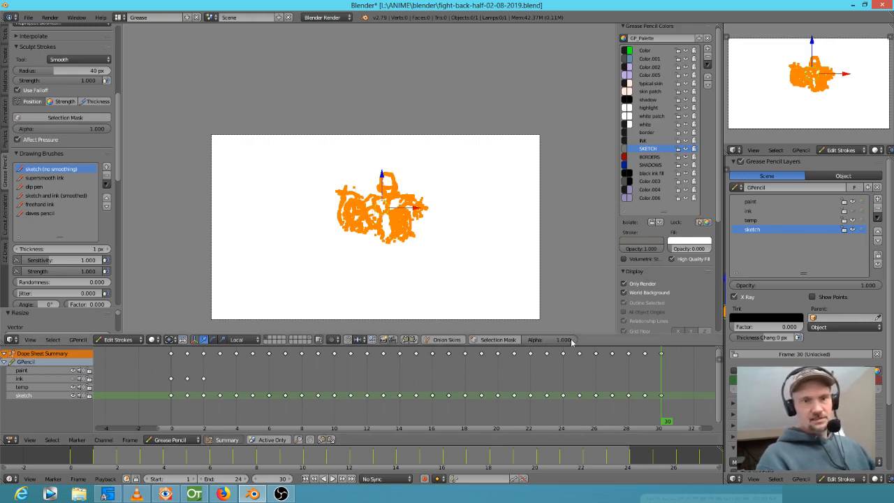
Set the selected-point alpha to 0.189 and compare the shrunken group on frame 30 with frame 29.
{"action": "mouse_move", "coordinate": [564, 341]}
{"action": "left_mouse_down"}
{"action": "mouse_move", "coordinate": [500, 351]}
{"action": "mouse_move", "coordinate": [516, 349]}
{"action": "left_mouse_up"}
{"action": "scroll", "coordinate": [460, 204], "scroll_direction": "up", "scroll_amount": 1}
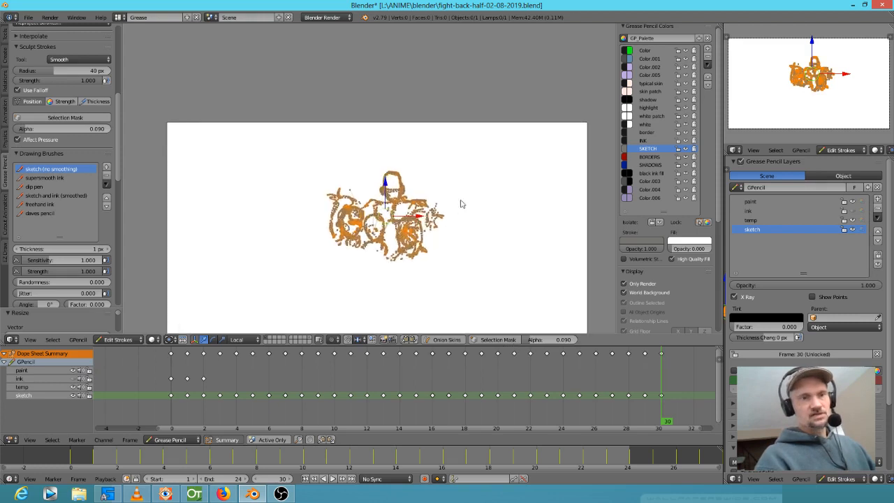
{"action": "scroll", "coordinate": [460, 204], "scroll_direction": "up", "scroll_amount": 4}
{"action": "scroll", "coordinate": [473, 210], "scroll_direction": "down", "scroll_amount": 3}
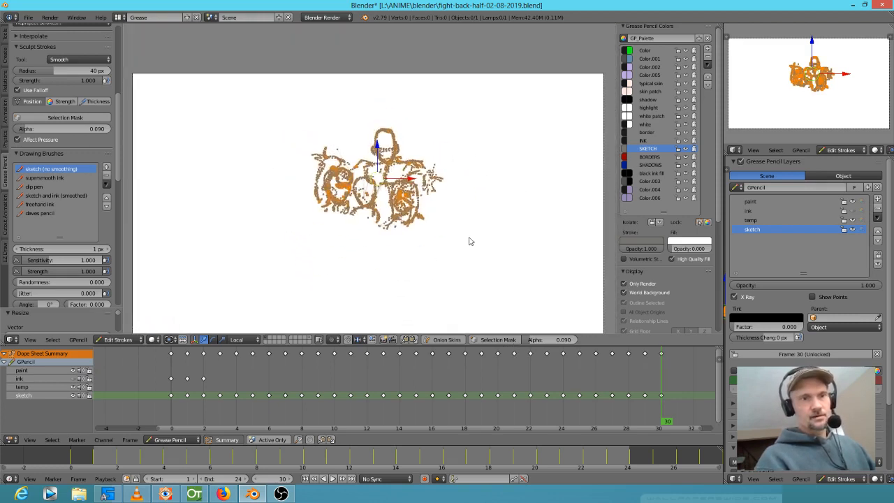
{"action": "mouse_move", "coordinate": [542, 341]}
{"action": "left_mouse_down"}
{"action": "mouse_move", "coordinate": [531, 342]}
{"action": "mouse_move", "coordinate": [544, 341]}
{"action": "left_mouse_up"}
{"action": "key", "text": "a"}
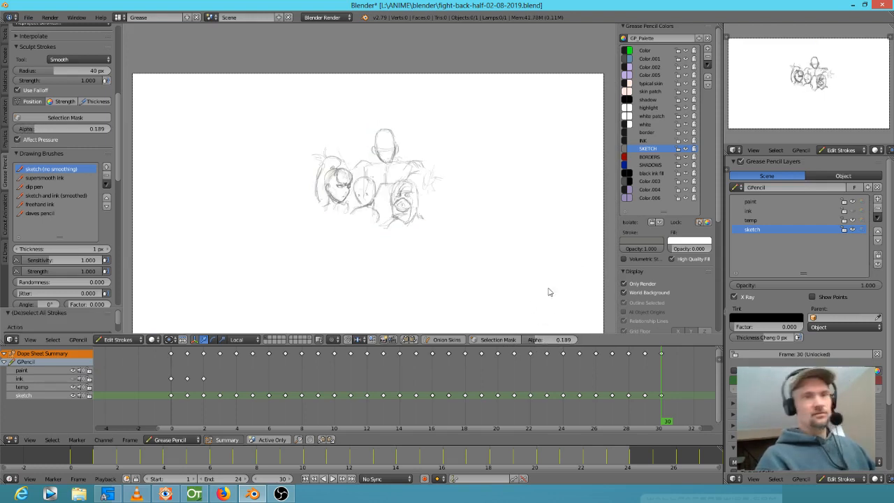
{"action": "key", "text": "Left"}
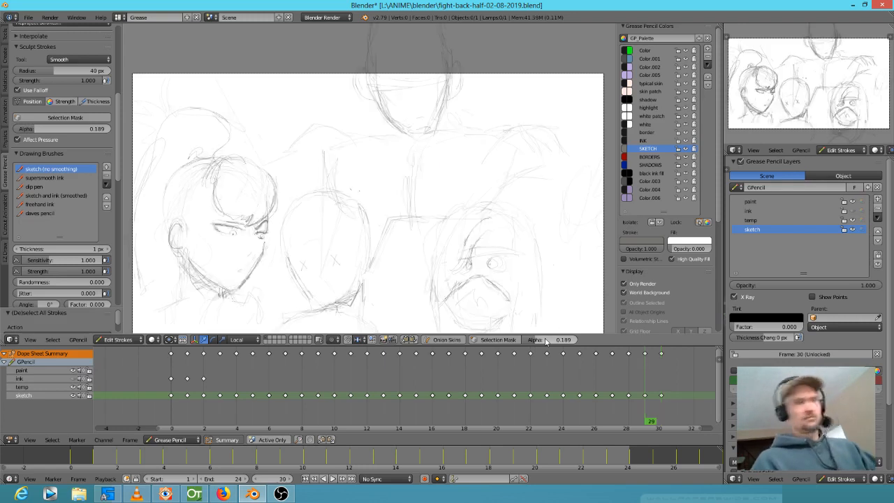
{"action": "key", "text": "Right"}
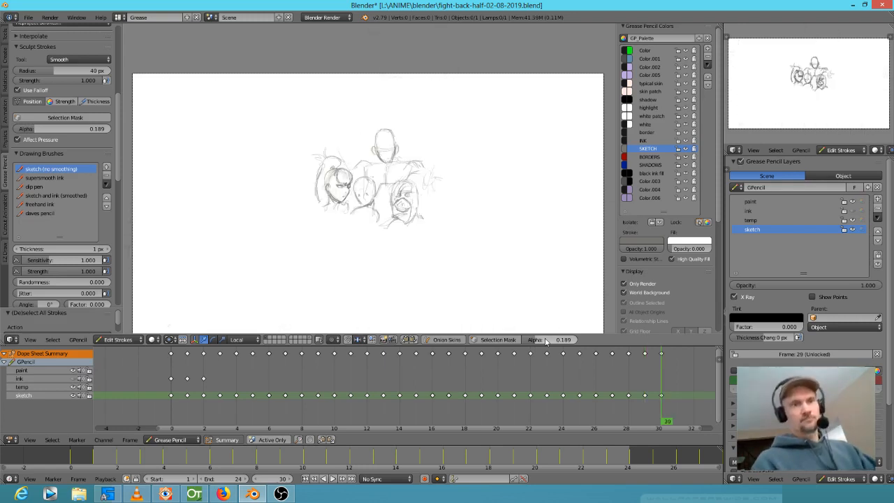
{"action": "key", "text": "Left"}
{"action": "key", "text": "Right"}
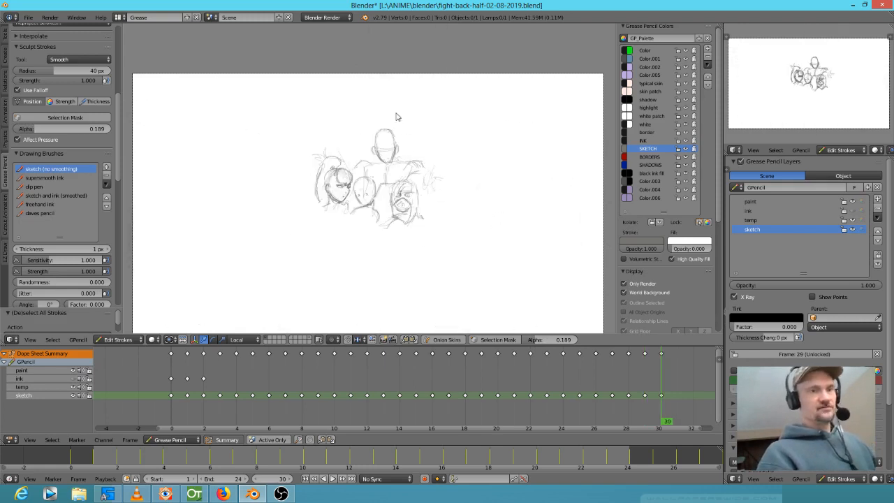
Sketch the torso and hips beneath the ponytailed character's head on frame 30.
{"action": "scroll", "coordinate": [439, 195], "scroll_direction": "up", "scroll_amount": 2}
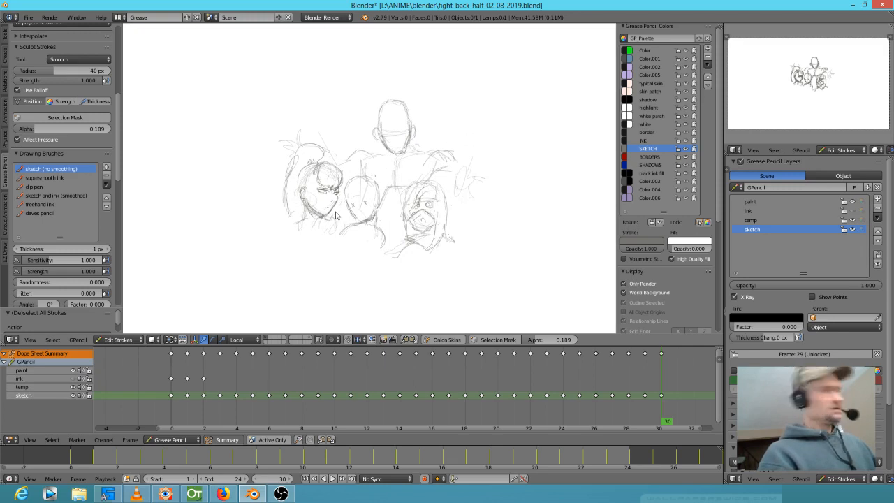
{"action": "key", "text": "d"}
{"action": "mouse_move", "coordinate": [304, 223]}
{"action": "left_mouse_down"}
{"action": "mouse_move", "coordinate": [287, 235]}
{"action": "mouse_move", "coordinate": [285, 276]}
{"action": "mouse_move", "coordinate": [326, 254]}
{"action": "mouse_move", "coordinate": [323, 263]}
{"action": "left_mouse_up"}
{"action": "left_click_drag", "start_coordinate": [330, 256], "coordinate": [313, 290]}
{"action": "left_click_drag", "start_coordinate": [289, 247], "coordinate": [294, 318]}
{"action": "left_click_drag", "start_coordinate": [285, 283], "coordinate": [287, 239]}
{"action": "left_click_drag", "start_coordinate": [319, 292], "coordinate": [320, 309]}
{"action": "left_click_drag", "start_coordinate": [326, 289], "coordinate": [349, 312]}
{"action": "middle_click_drag", "start_coordinate": [393, 216], "coordinate": [426, 157], "text": "shift"}
{"action": "mouse_move", "coordinate": [354, 217]}
{"action": "left_mouse_down"}
{"action": "mouse_move", "coordinate": [374, 280]}
{"action": "mouse_move", "coordinate": [371, 249]}
{"action": "left_mouse_up"}
{"action": "mouse_move", "coordinate": [312, 281]}
{"action": "left_mouse_down"}
{"action": "mouse_move", "coordinate": [320, 259]}
{"action": "mouse_move", "coordinate": [380, 262]}
{"action": "mouse_move", "coordinate": [321, 248]}
{"action": "left_mouse_up"}
{"action": "left_click_drag", "start_coordinate": [318, 258], "coordinate": [320, 257]}
Sketch the ponytailed character's long legs and folded arms on frame 30.
{"action": "middle_click_drag", "start_coordinate": [405, 246], "coordinate": [395, 140], "text": "shift"}
{"action": "scroll", "coordinate": [350, 144], "scroll_direction": "down", "scroll_amount": 2}
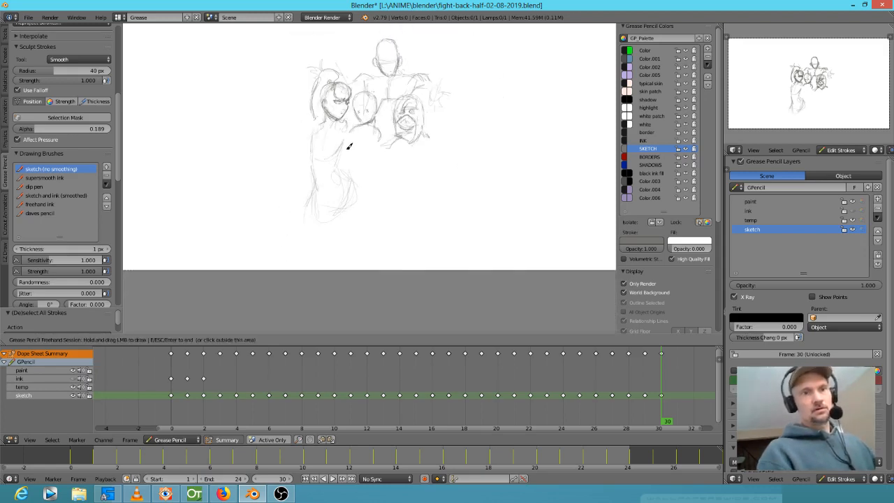
{"action": "mouse_move", "coordinate": [297, 241]}
{"action": "left_mouse_down"}
{"action": "mouse_move", "coordinate": [309, 206]}
{"action": "mouse_move", "coordinate": [334, 244]}
{"action": "left_mouse_up"}
{"action": "left_click_drag", "start_coordinate": [347, 191], "coordinate": [318, 258]}
{"action": "left_click_drag", "start_coordinate": [363, 213], "coordinate": [309, 275]}
{"action": "mouse_move", "coordinate": [350, 129]}
{"action": "left_mouse_down"}
{"action": "mouse_move", "coordinate": [358, 131]}
{"action": "mouse_move", "coordinate": [347, 156]}
{"action": "left_mouse_up"}
{"action": "mouse_move", "coordinate": [324, 125]}
{"action": "left_mouse_down"}
{"action": "mouse_move", "coordinate": [305, 148]}
{"action": "mouse_move", "coordinate": [345, 153]}
{"action": "mouse_move", "coordinate": [329, 161]}
{"action": "mouse_move", "coordinate": [350, 149]}
{"action": "mouse_move", "coordinate": [333, 168]}
{"action": "mouse_move", "coordinate": [297, 169]}
{"action": "mouse_move", "coordinate": [308, 161]}
{"action": "left_mouse_up"}
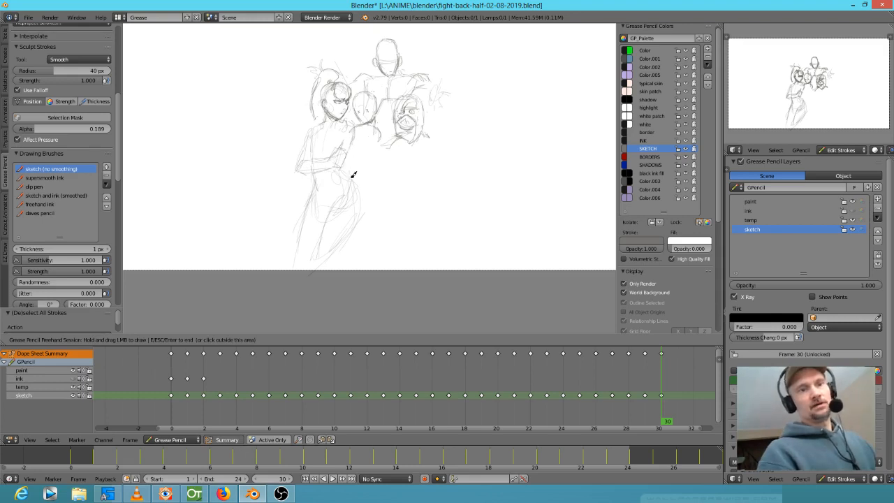
{"action": "middle_click_drag", "start_coordinate": [432, 148], "coordinate": [402, 138], "text": "shift"}
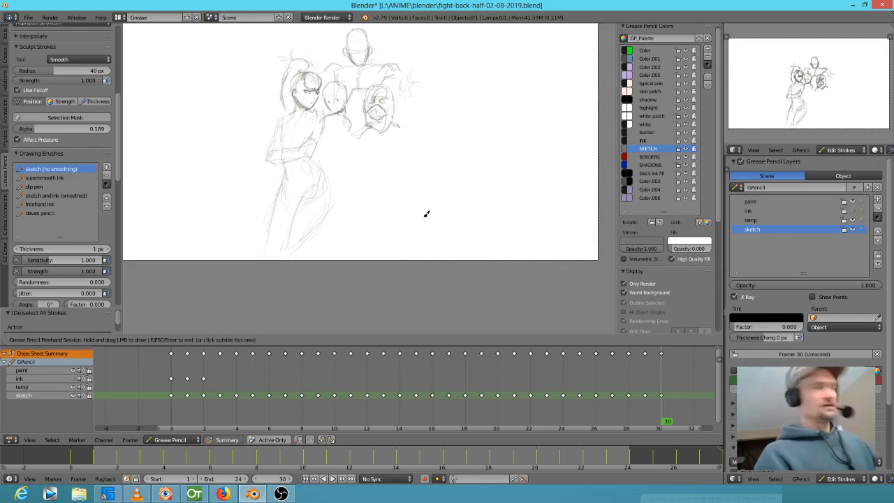
Step back from frame 30 to the group shot on frame 23, examining the shots in between.
{"action": "key", "text": "Left"}
{"action": "key", "text": "Right"}
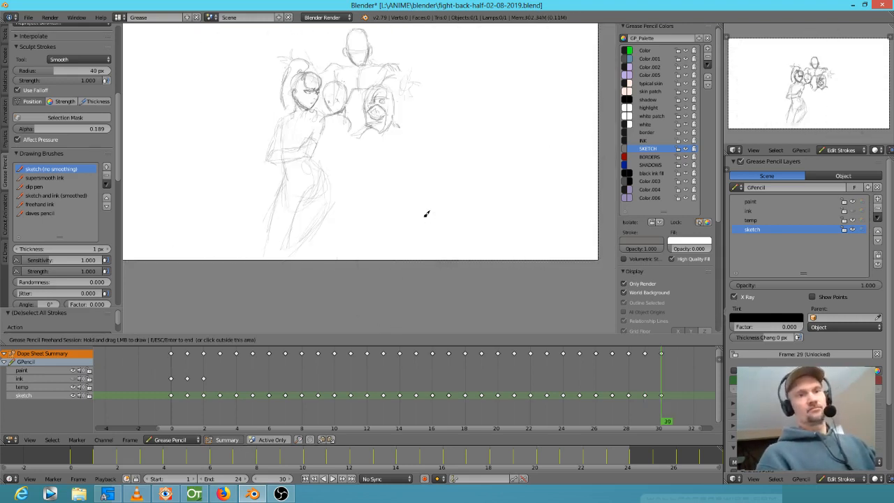
{"action": "key", "text": "Left"}
{"action": "key", "text": "Left"}
{"action": "key", "text": "Left"}
{"action": "scroll", "coordinate": [439, 221], "scroll_direction": "down", "scroll_amount": 3}
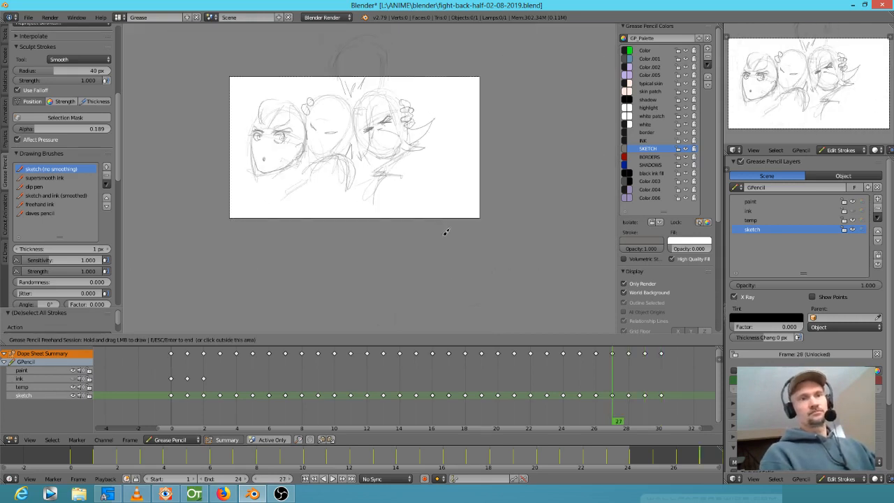
{"action": "key", "text": "Left"}
{"action": "key", "text": "Left"}
{"action": "key", "text": "Left"}
{"action": "key", "text": "Left"}
{"action": "key", "text": "Left"}
{"action": "key", "text": "Right"}
{"action": "key", "text": "Right"}
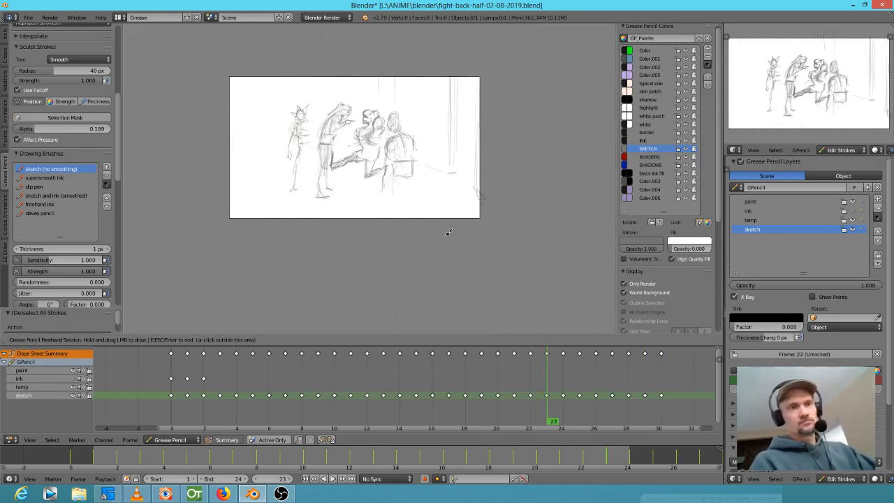
Flip back and forth through frames 20 to 24 to examine the characters' full-body poses and the shot changes.
{"action": "scroll", "coordinate": [446, 230], "scroll_direction": "up", "scroll_amount": 4}
{"action": "scroll", "coordinate": [455, 279], "scroll_direction": "down", "scroll_amount": 2}
{"action": "key", "text": "Left"}
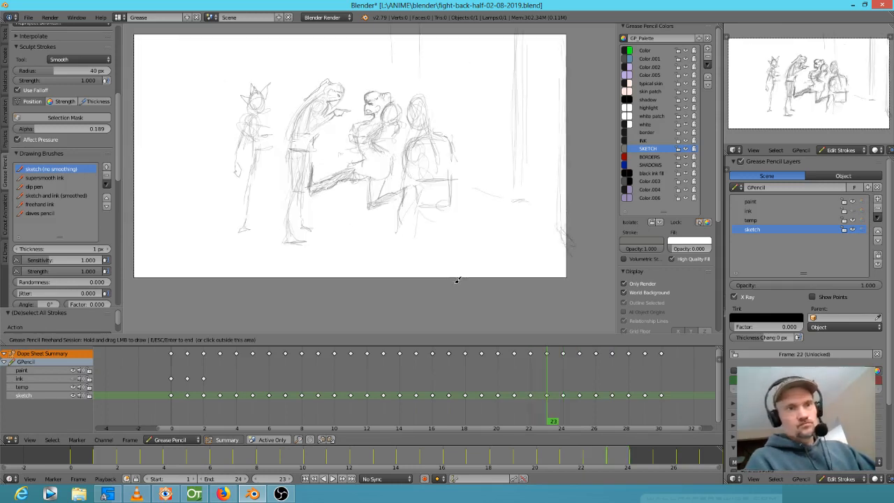
{"action": "key", "text": "Right"}
{"action": "key", "text": "Left"}
{"action": "key", "text": "Left"}
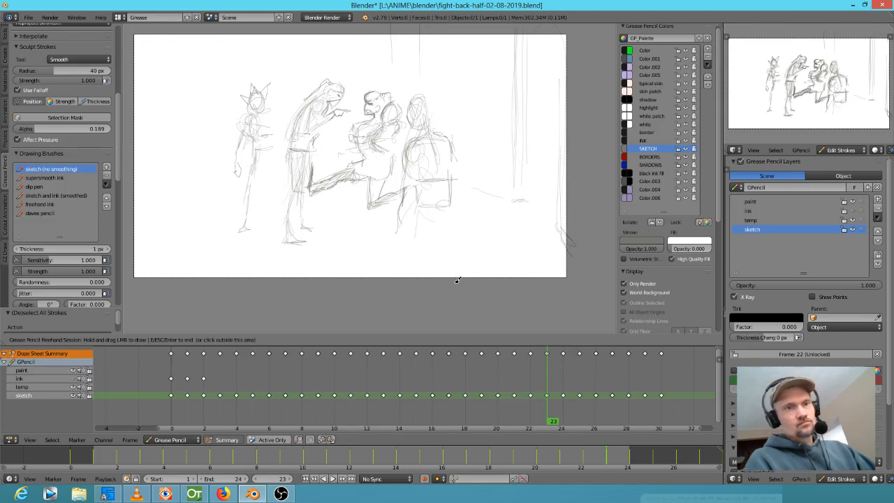
{"action": "key", "text": "Left"}
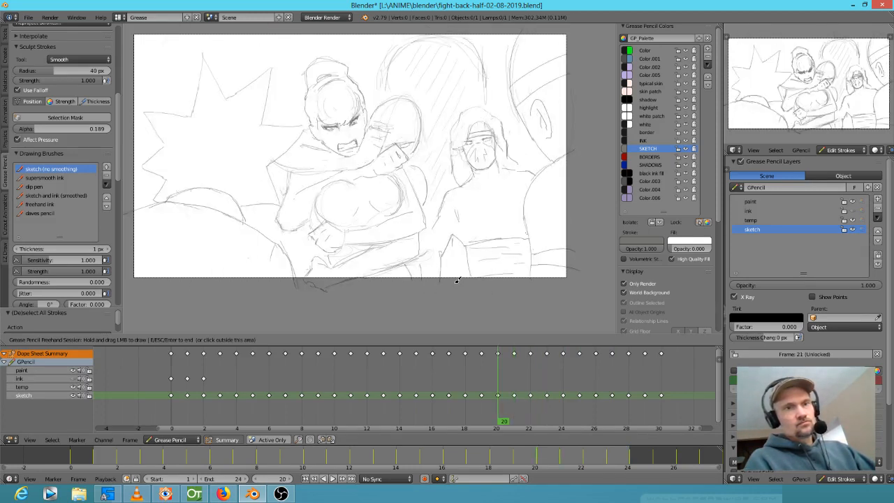
{"action": "key", "text": "Right"}
{"action": "key", "text": "Right"}
{"action": "key", "text": "Left"}
{"action": "key", "text": "Right"}
{"action": "key", "text": "Right"}
{"action": "key", "text": "Right"}
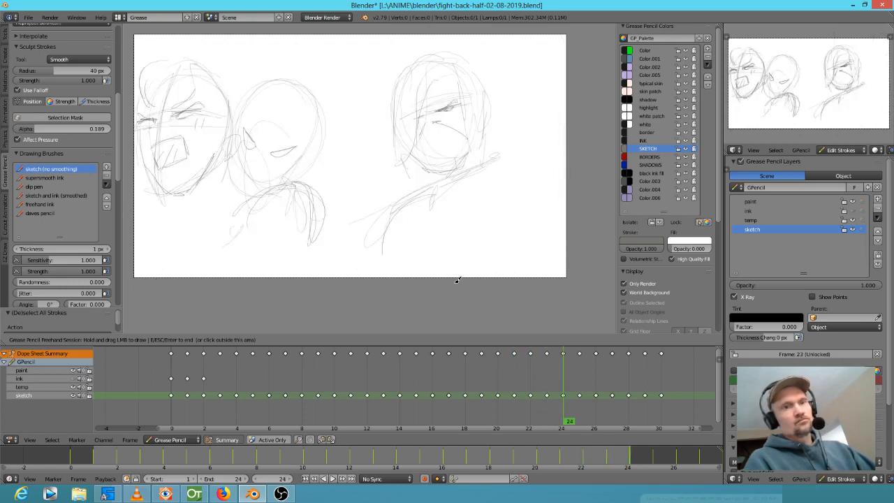
Erase the neck and shoulder strokes beneath the middle character's head on frame 28.
{"action": "key", "text": "Right"}
{"action": "key", "text": "Right"}
{"action": "key", "text": "Right"}
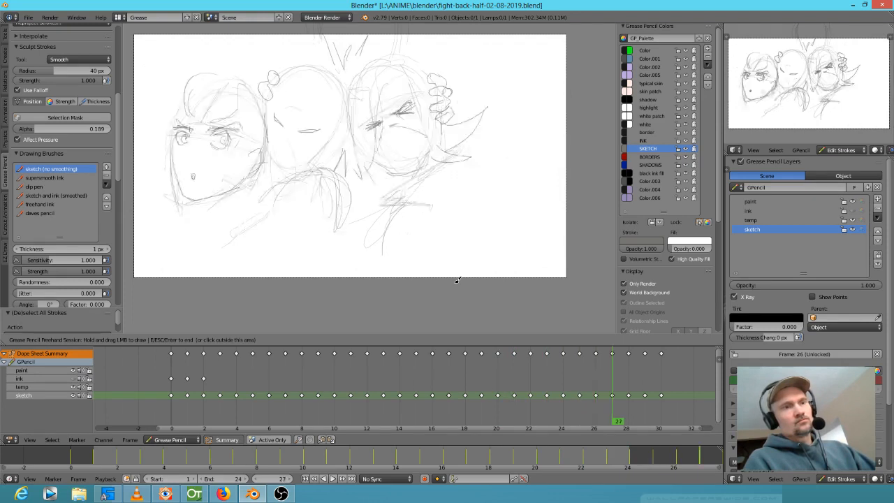
{"action": "key", "text": "Right"}
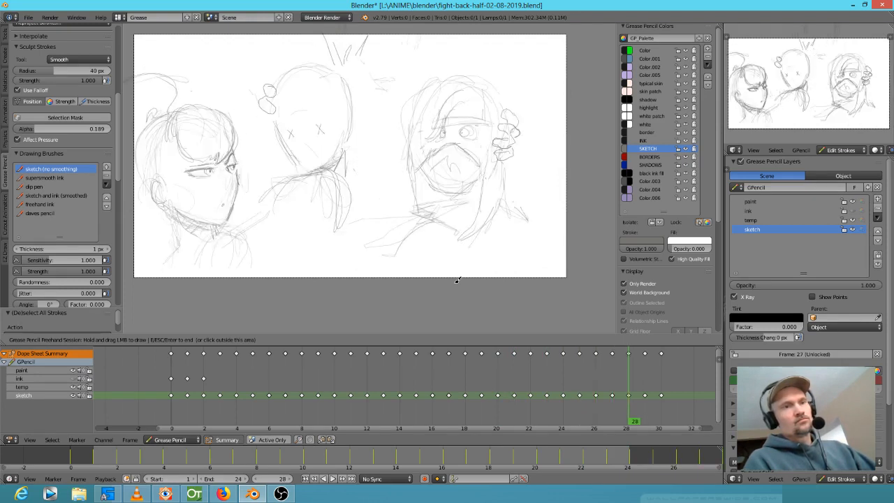
{"action": "mouse_move", "coordinate": [349, 197]}
{"action": "right_mouse_down"}
{"action": "mouse_move", "coordinate": [342, 205]}
{"action": "mouse_move", "coordinate": [325, 200]}
{"action": "mouse_move", "coordinate": [339, 183]}
{"action": "mouse_move", "coordinate": [293, 189]}
{"action": "mouse_move", "coordinate": [306, 204]}
{"action": "mouse_move", "coordinate": [331, 202]}
{"action": "right_mouse_up"}
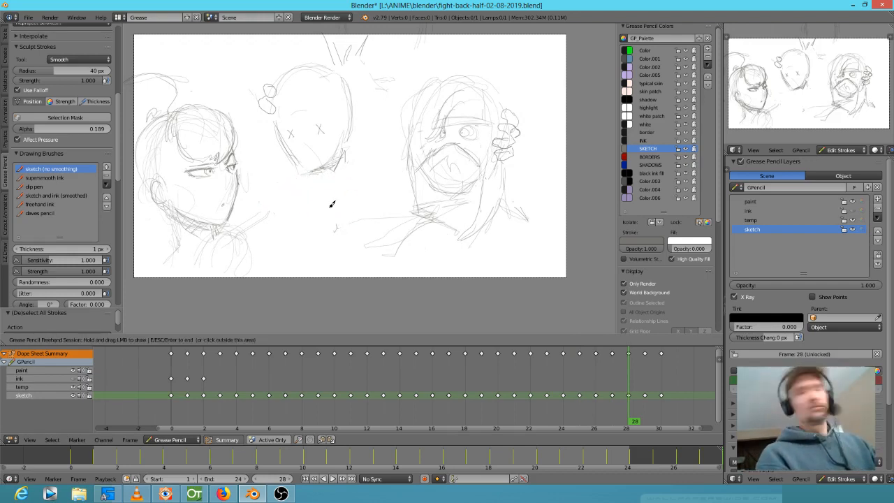
Redraw the middle character's neck, shoulder and arm with loose strokes beneath the head on frame 28.
{"action": "key", "text": "Left"}
{"action": "key", "text": "Right"}
{"action": "mouse_move", "coordinate": [343, 168]}
{"action": "right_mouse_down"}
{"action": "mouse_move", "coordinate": [347, 160]}
{"action": "mouse_move", "coordinate": [373, 179]}
{"action": "mouse_move", "coordinate": [363, 165]}
{"action": "right_mouse_up"}
{"action": "mouse_move", "coordinate": [363, 166]}
{"action": "left_mouse_down"}
{"action": "mouse_move", "coordinate": [373, 166]}
{"action": "mouse_move", "coordinate": [361, 206]}
{"action": "mouse_move", "coordinate": [342, 224]}
{"action": "mouse_move", "coordinate": [335, 192]}
{"action": "left_mouse_up"}
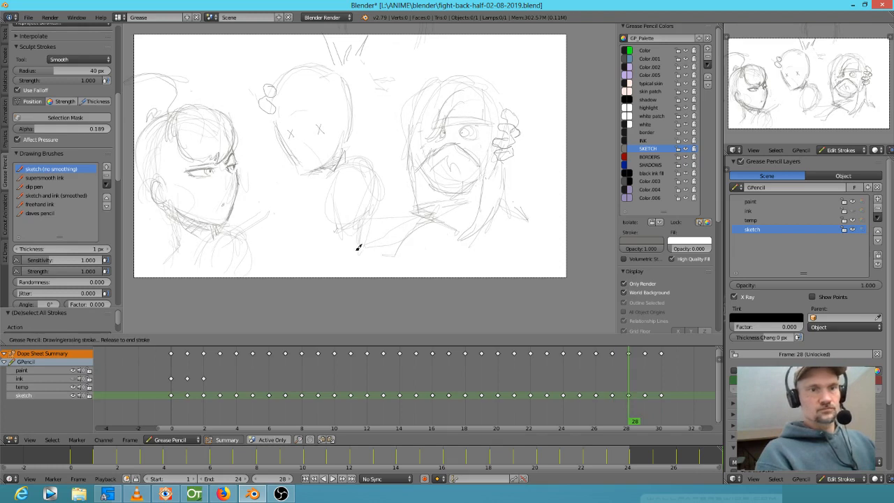
{"action": "left_click_drag", "start_coordinate": [331, 199], "coordinate": [298, 262]}
{"action": "mouse_move", "coordinate": [308, 180]}
{"action": "left_mouse_down"}
{"action": "mouse_move", "coordinate": [308, 188]}
{"action": "mouse_move", "coordinate": [278, 197]}
{"action": "left_mouse_up"}
{"action": "left_click_drag", "start_coordinate": [302, 183], "coordinate": [272, 190]}
{"action": "mouse_move", "coordinate": [301, 189]}
{"action": "left_mouse_down"}
{"action": "mouse_move", "coordinate": [268, 195]}
{"action": "mouse_move", "coordinate": [289, 187]}
{"action": "mouse_move", "coordinate": [247, 218]}
{"action": "left_mouse_up"}
Go back to frame 25 and sketch the far shoulder of the one-eyed character with the raised hand behind the head.
{"action": "key", "text": "Left"}
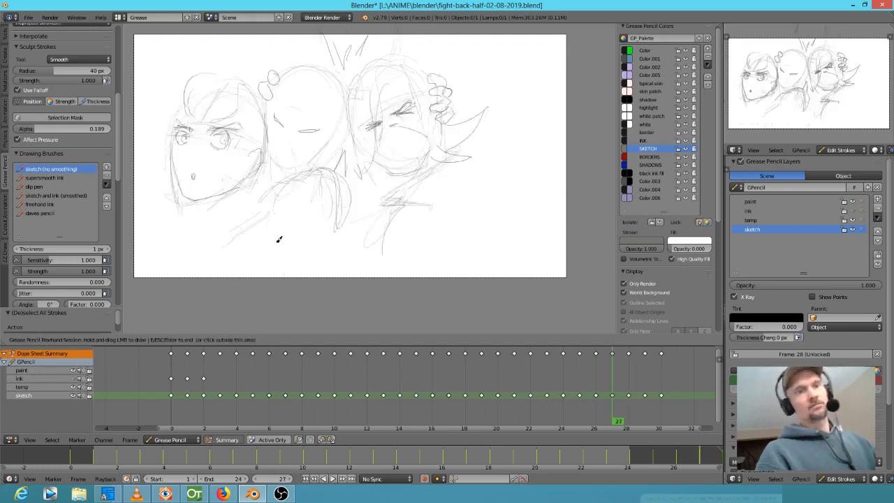
{"action": "key", "text": "Right"}
{"action": "key", "text": "Left"}
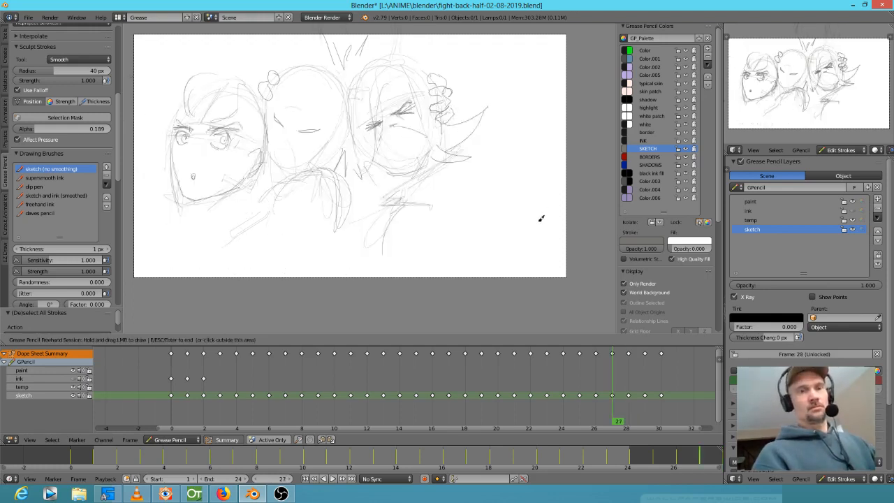
{"action": "key", "text": "Left"}
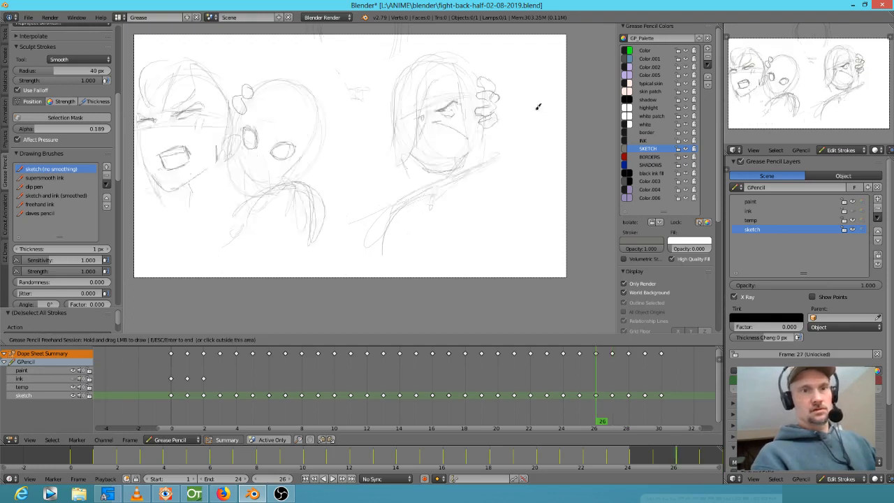
{"action": "key", "text": "Left"}
{"action": "mouse_move", "coordinate": [483, 166]}
{"action": "left_mouse_down"}
{"action": "mouse_move", "coordinate": [544, 159]}
{"action": "mouse_move", "coordinate": [507, 164]}
{"action": "mouse_move", "coordinate": [526, 206]}
{"action": "left_mouse_up"}
Sketch the same rounded shoulder for the one-eyed character on frames 24 and 26.
{"action": "key", "text": "Right"}
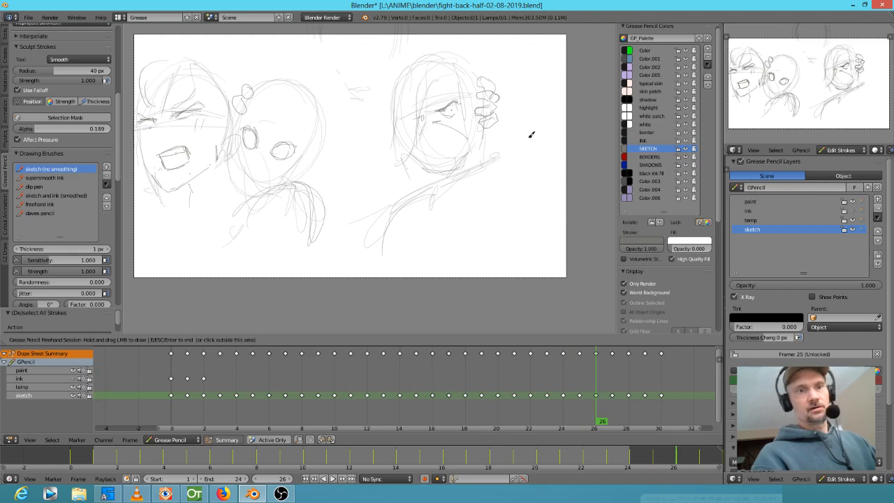
{"action": "key", "text": "Left"}
{"action": "key", "text": "Left"}
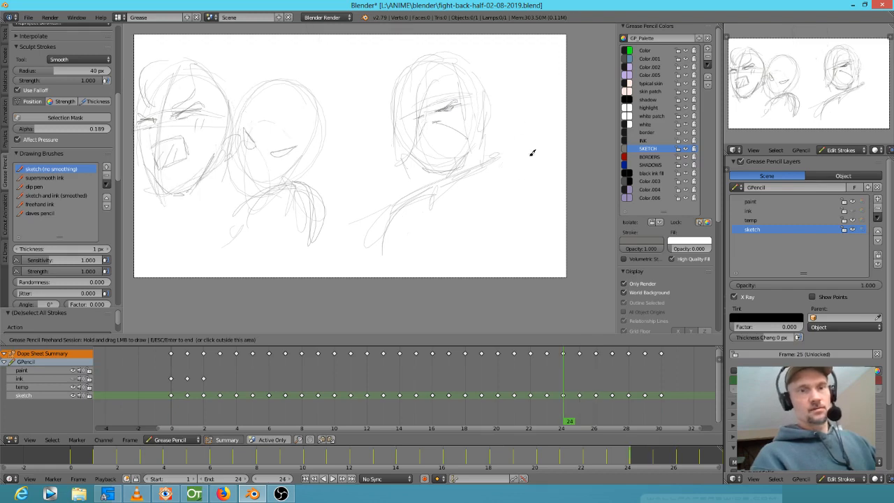
{"action": "left_click_drag", "start_coordinate": [500, 174], "coordinate": [535, 202]}
{"action": "left_click_drag", "start_coordinate": [532, 153], "coordinate": [549, 198]}
{"action": "key", "text": "Left"}
{"action": "key", "text": "Right"}
{"action": "key", "text": "Right"}
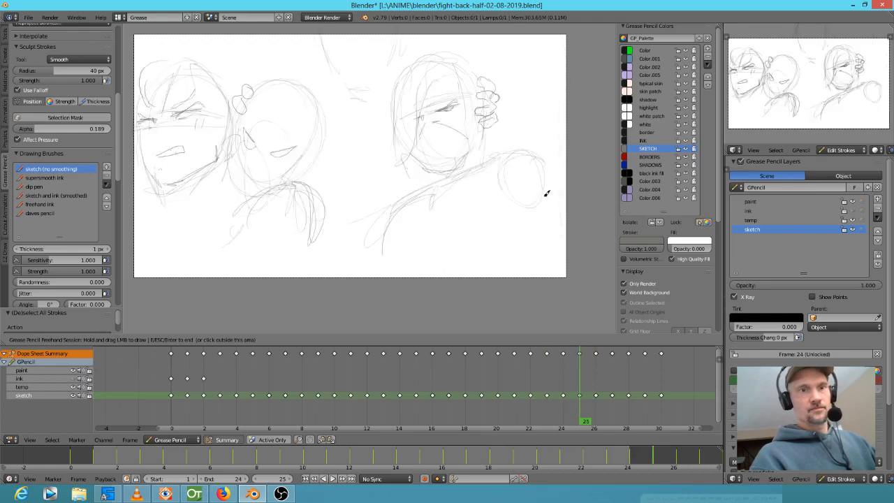
{"action": "key", "text": "Right"}
{"action": "mouse_move", "coordinate": [493, 153]}
{"action": "left_mouse_down"}
{"action": "mouse_move", "coordinate": [523, 152]}
{"action": "mouse_move", "coordinate": [541, 185]}
{"action": "left_mouse_up"}
Sketch the one-eyed character's neck, rounded shoulder and sleeve opening on frame 27.
{"action": "key", "text": "Right"}
{"action": "left_click_drag", "start_coordinate": [439, 135], "coordinate": [450, 150]}
{"action": "left_click_drag", "start_coordinate": [482, 116], "coordinate": [497, 158]}
{"action": "mouse_move", "coordinate": [454, 148]}
{"action": "left_mouse_down"}
{"action": "mouse_move", "coordinate": [481, 120]}
{"action": "mouse_move", "coordinate": [506, 154]}
{"action": "left_mouse_up"}
{"action": "mouse_move", "coordinate": [443, 149]}
{"action": "left_mouse_down"}
{"action": "mouse_move", "coordinate": [460, 123]}
{"action": "mouse_move", "coordinate": [501, 167]}
{"action": "mouse_move", "coordinate": [456, 122]}
{"action": "mouse_move", "coordinate": [488, 192]}
{"action": "left_mouse_up"}
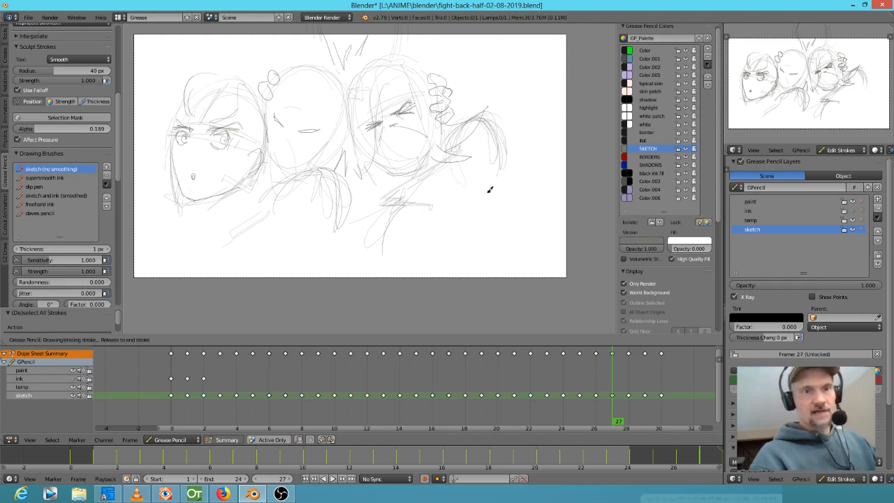
{"action": "mouse_move", "coordinate": [487, 134]}
{"action": "left_mouse_down"}
{"action": "mouse_move", "coordinate": [501, 167]}
{"action": "mouse_move", "coordinate": [466, 172]}
{"action": "mouse_move", "coordinate": [502, 167]}
{"action": "left_mouse_up"}
{"action": "mouse_move", "coordinate": [458, 185]}
{"action": "left_mouse_down"}
{"action": "mouse_move", "coordinate": [505, 175]}
{"action": "mouse_move", "coordinate": [515, 214]}
{"action": "left_mouse_up"}
{"action": "left_click_drag", "start_coordinate": [517, 212], "coordinate": [506, 158]}
{"action": "left_click_drag", "start_coordinate": [464, 181], "coordinate": [468, 207]}
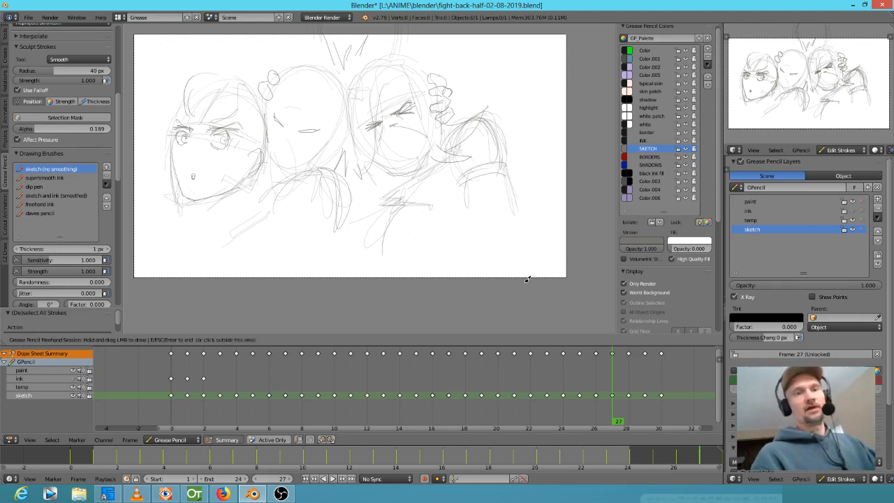
Sketch the masked character's shoulder and upper arm on frame 28, and add body lines below the middle character.
{"action": "key", "text": "Right"}
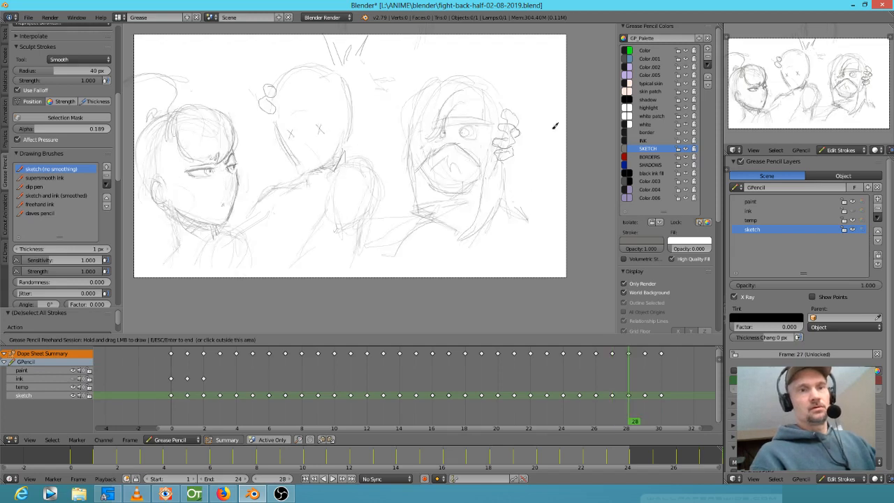
{"action": "left_click_drag", "start_coordinate": [510, 199], "coordinate": [525, 230]}
{"action": "left_click_drag", "start_coordinate": [508, 223], "coordinate": [534, 266]}
{"action": "mouse_move", "coordinate": [510, 236]}
{"action": "left_mouse_down"}
{"action": "mouse_move", "coordinate": [486, 243]}
{"action": "mouse_move", "coordinate": [483, 257]}
{"action": "left_mouse_up"}
{"action": "left_click_drag", "start_coordinate": [529, 235], "coordinate": [524, 287]}
{"action": "left_click_drag", "start_coordinate": [483, 253], "coordinate": [489, 271]}
{"action": "left_click_drag", "start_coordinate": [418, 220], "coordinate": [394, 225]}
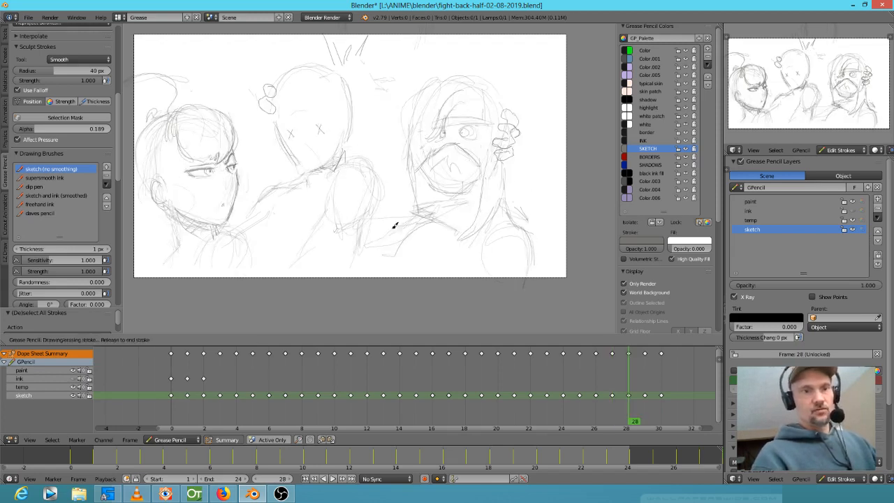
{"action": "mouse_move", "coordinate": [299, 183]}
{"action": "left_mouse_down"}
{"action": "mouse_move", "coordinate": [266, 194]}
{"action": "mouse_move", "coordinate": [261, 241]}
{"action": "left_mouse_up"}
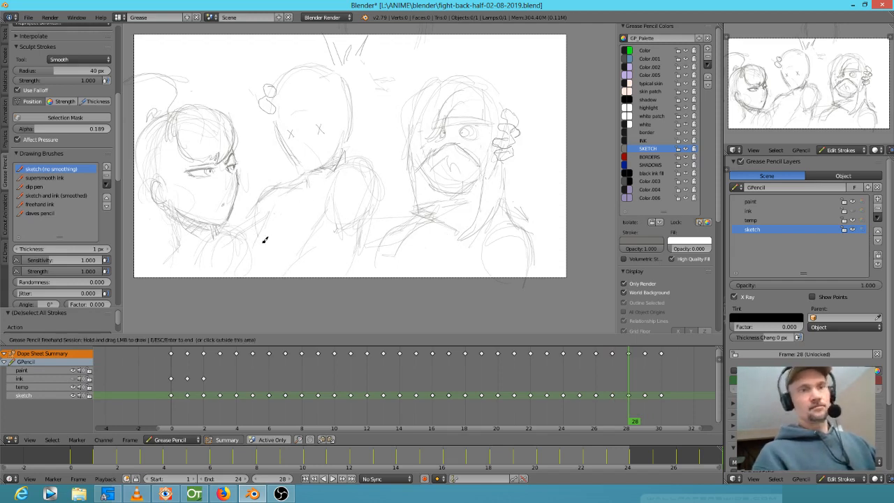
Stop drawing on frame 30 and lasso-select the strokes of the middle and masked characters' heads.
{"action": "key", "text": "Right"}
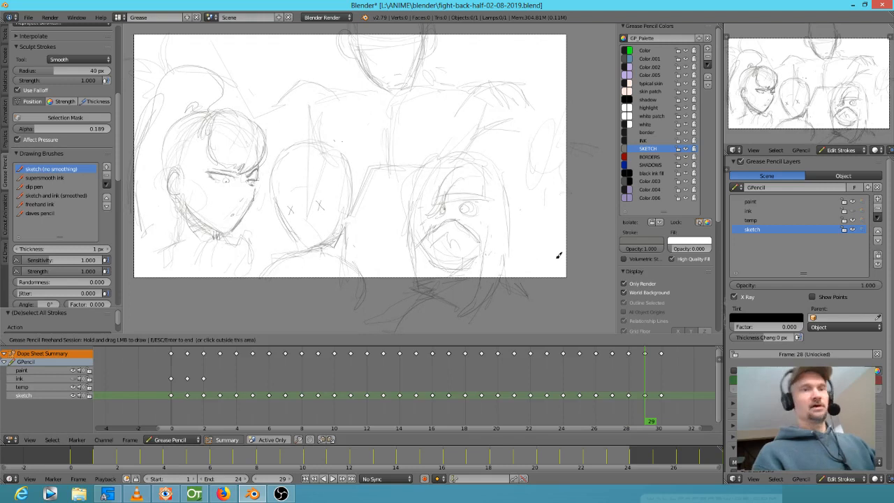
{"action": "key", "text": "Right"}
{"action": "key", "text": "Left"}
{"action": "key", "text": "Right"}
{"action": "scroll", "coordinate": [425, 218], "scroll_direction": "up", "scroll_amount": 4}
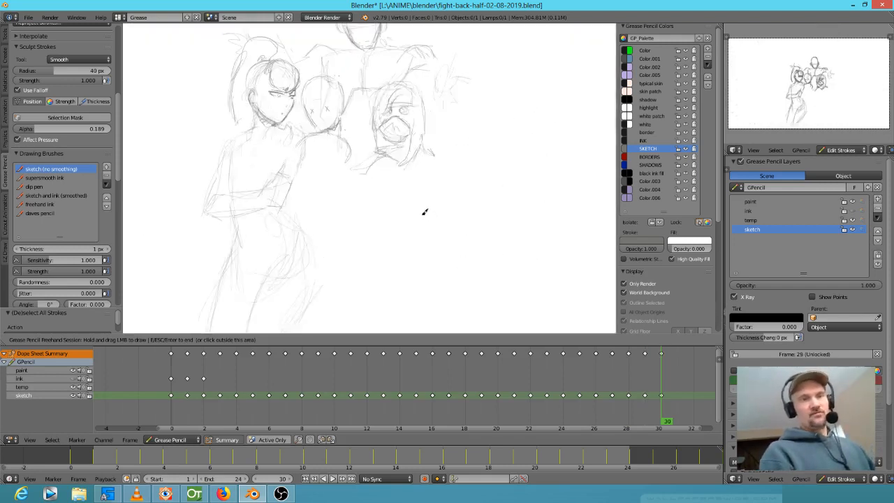
{"action": "mouse_move", "coordinate": [429, 209]}
{"action": "middle_mouse_down", "text": "shift"}
{"action": "mouse_move", "coordinate": [434, 243]}
{"action": "mouse_move", "coordinate": [425, 244]}
{"action": "middle_mouse_up", "text": "shift"}
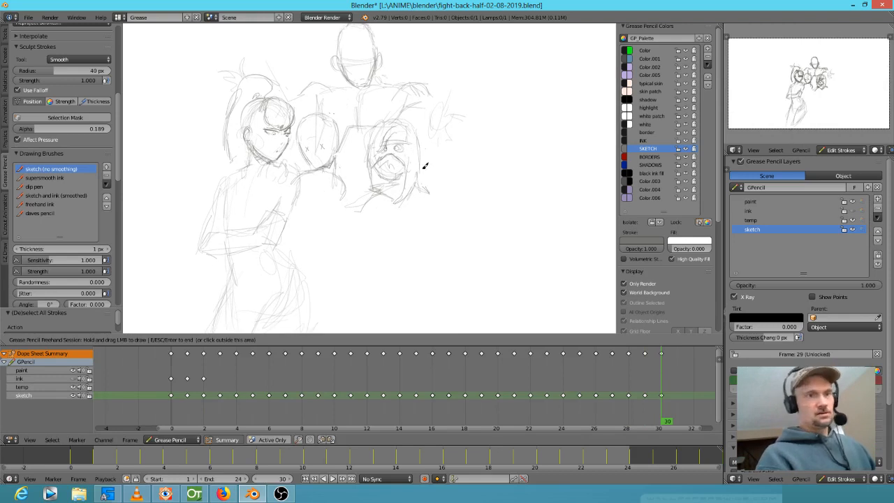
{"action": "key", "text": "Escape"}
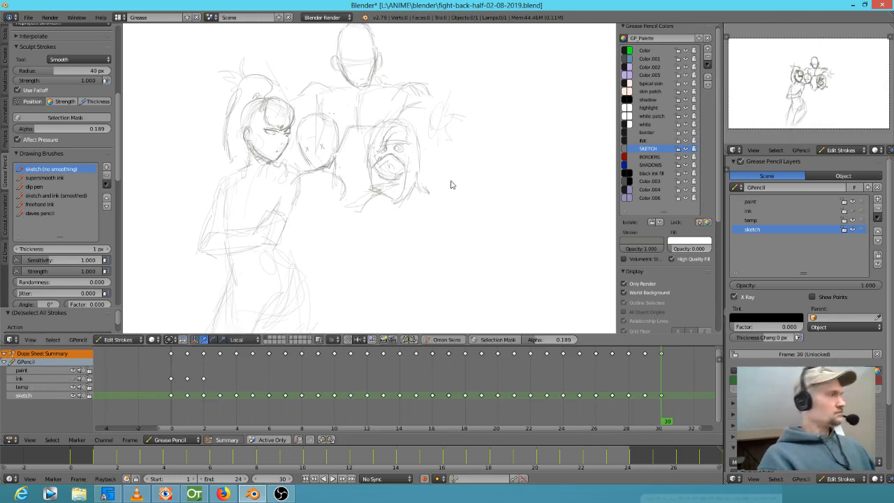
{"action": "mouse_move", "coordinate": [450, 174]}
{"action": "left_mouse_down", "text": "ctrl"}
{"action": "mouse_move", "coordinate": [441, 181]}
{"action": "mouse_move", "coordinate": [426, 134]}
{"action": "mouse_move", "coordinate": [402, 119]}
{"action": "mouse_move", "coordinate": [349, 151]}
{"action": "mouse_move", "coordinate": [341, 120]}
{"action": "mouse_move", "coordinate": [323, 113]}
{"action": "mouse_move", "coordinate": [292, 145]}
{"action": "mouse_move", "coordinate": [327, 219]}
{"action": "mouse_move", "coordinate": [441, 194]}
{"action": "mouse_move", "coordinate": [439, 176]}
{"action": "left_mouse_up", "text": "ctrl"}
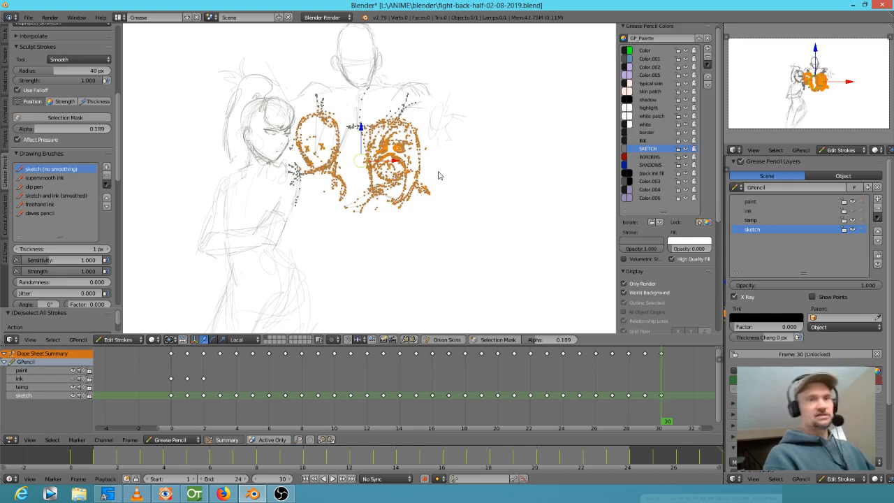
Try to cut and repaste the two selected heads on frame 30, and undo the paste and the removal.
{"action": "key", "text": "ctrl+x"}
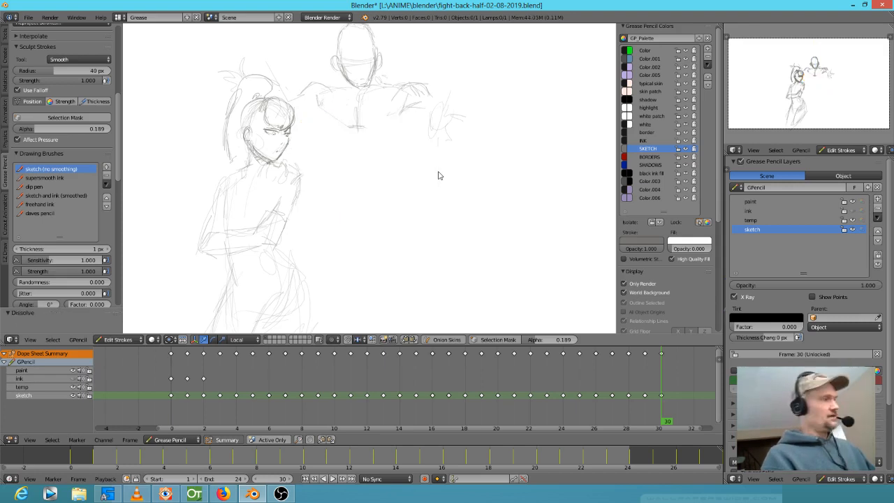
{"action": "key", "text": "ctrl+v"}
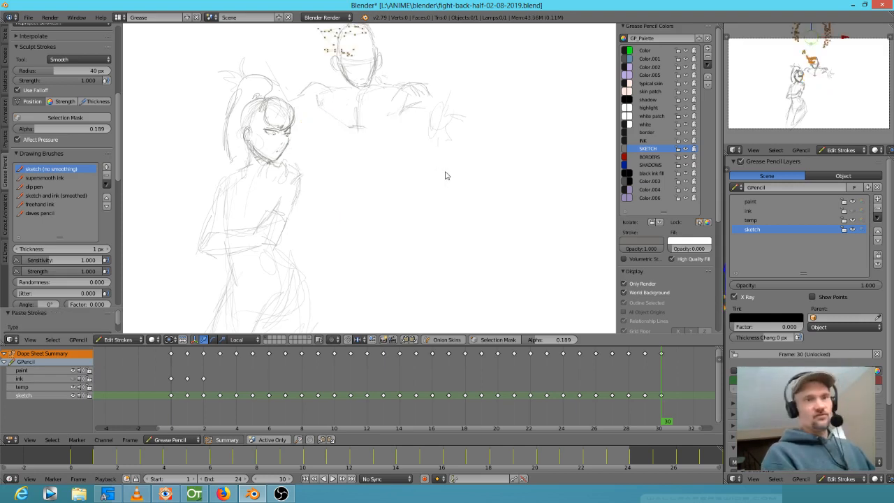
{"action": "scroll", "coordinate": [422, 106], "scroll_direction": "down", "scroll_amount": 1}
{"action": "scroll", "coordinate": [427, 109], "scroll_direction": "down", "scroll_amount": 2}
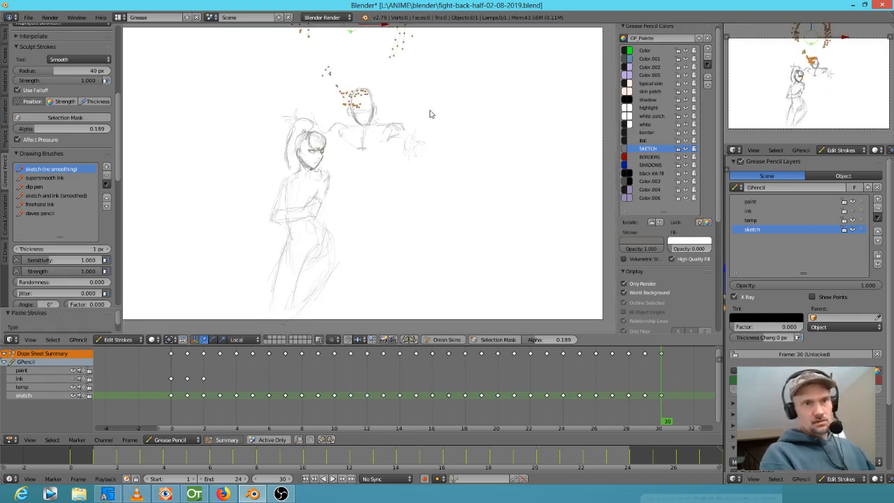
{"action": "scroll", "coordinate": [431, 113], "scroll_direction": "down", "scroll_amount": 2}
{"action": "key", "text": "ctrl+z"}
{"action": "key", "text": "ctrl+z"}
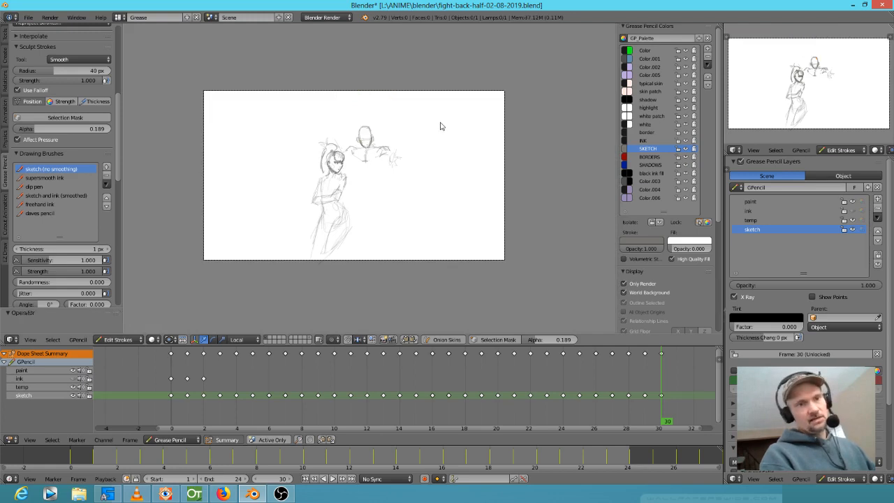
Try to move the two selected heads lower in the group shot on frame 30, and cancel the move.
{"action": "scroll", "coordinate": [401, 194], "scroll_direction": "up", "scroll_amount": 6}
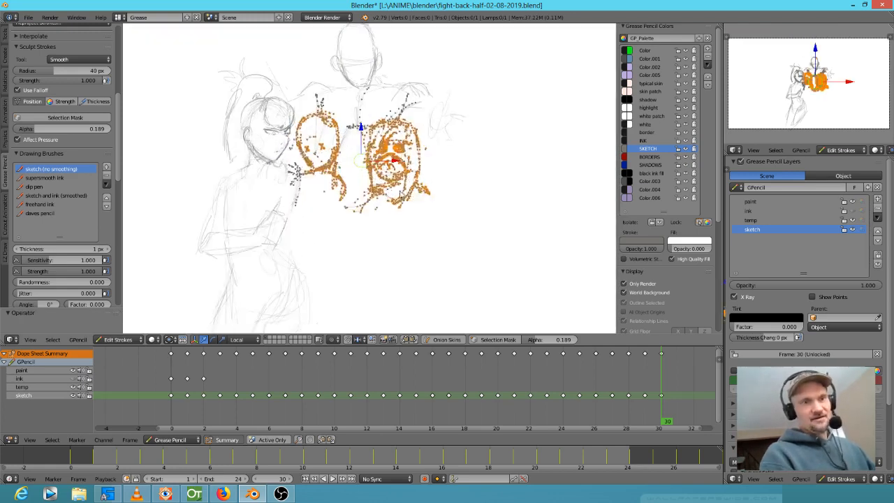
{"action": "key", "text": "g"}
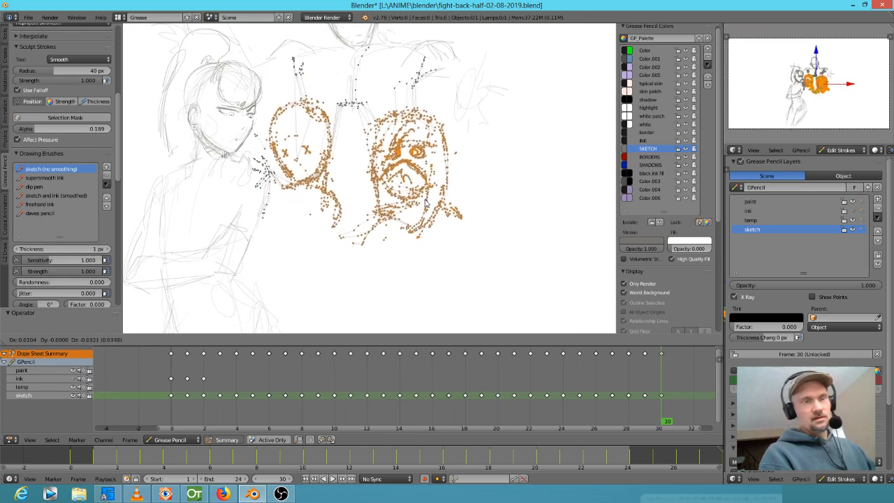
{"action": "left_click", "coordinate": [427, 204]}
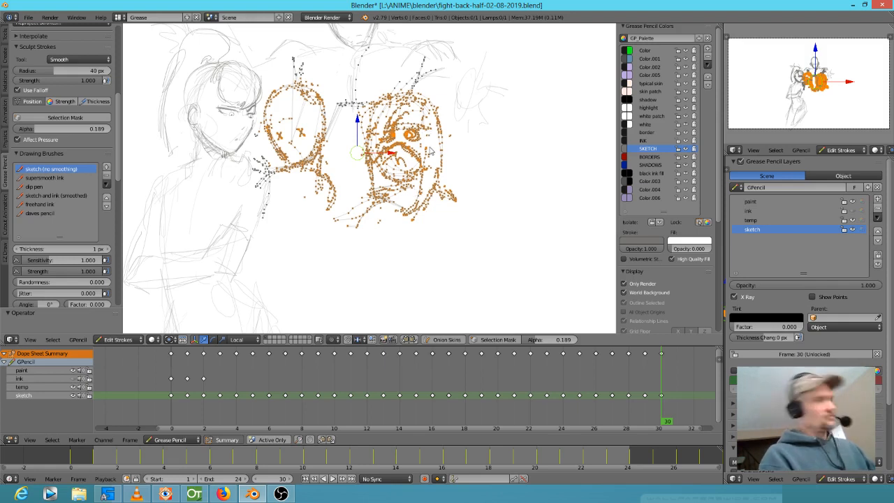
{"action": "key", "text": "g"}
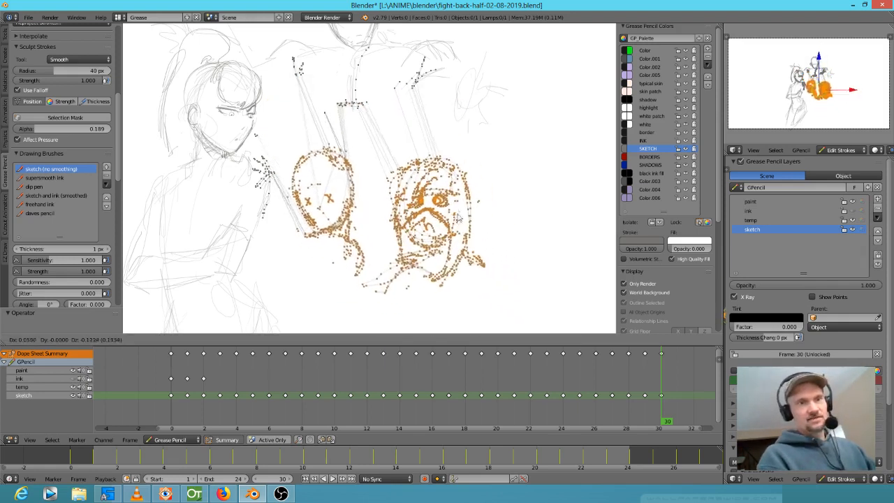
{"action": "key", "text": "Escape"}
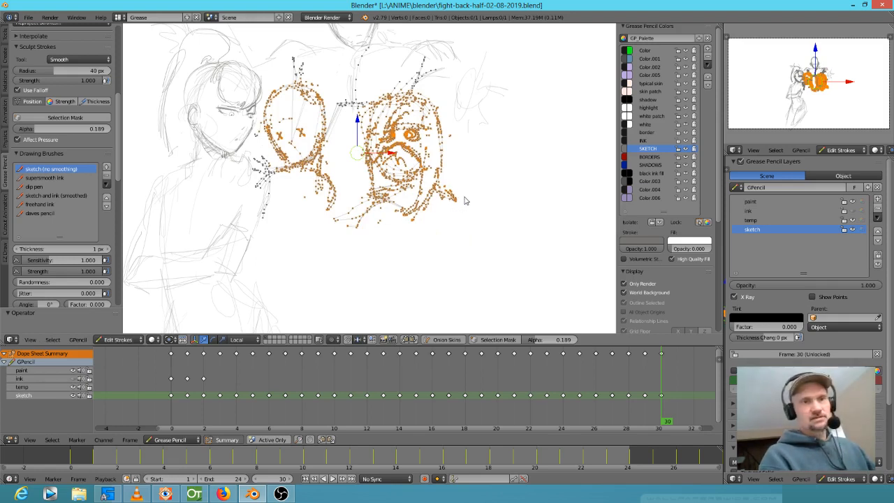
Dissolve the selected heads again, paste strokes in their place, check the whole canvas, and undo both operations.
{"action": "key", "text": "ctrl+x"}
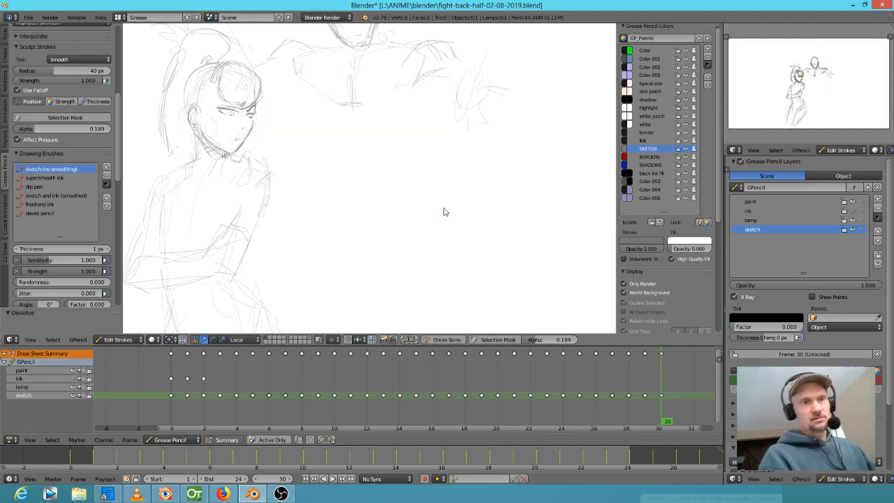
{"action": "key", "text": "ctrl+v"}
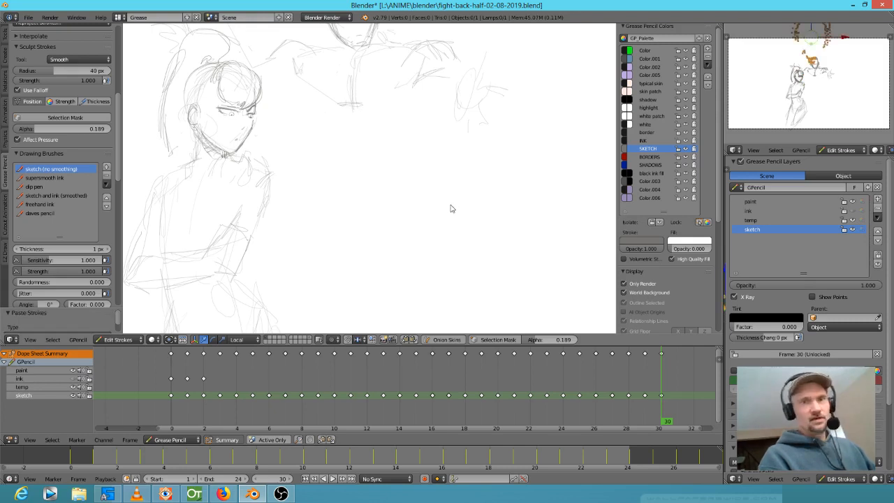
{"action": "scroll", "coordinate": [451, 206], "scroll_direction": "down", "scroll_amount": 6}
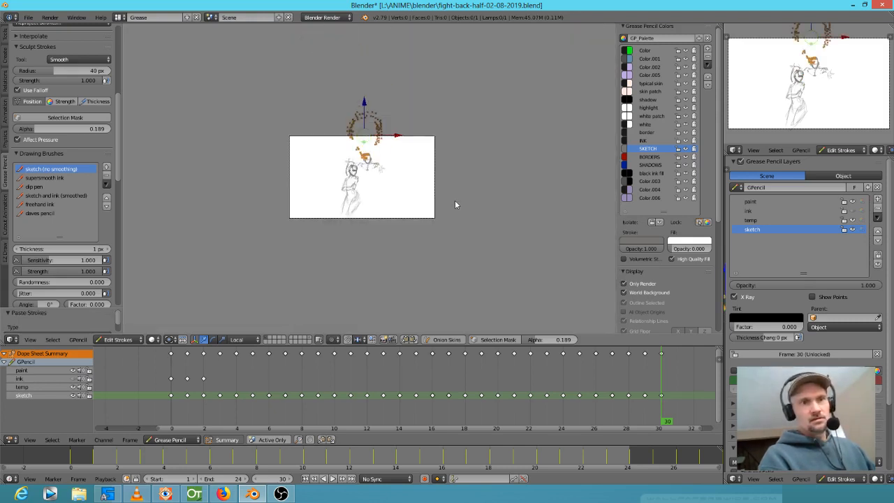
{"action": "scroll", "coordinate": [455, 205], "scroll_direction": "up", "scroll_amount": 3}
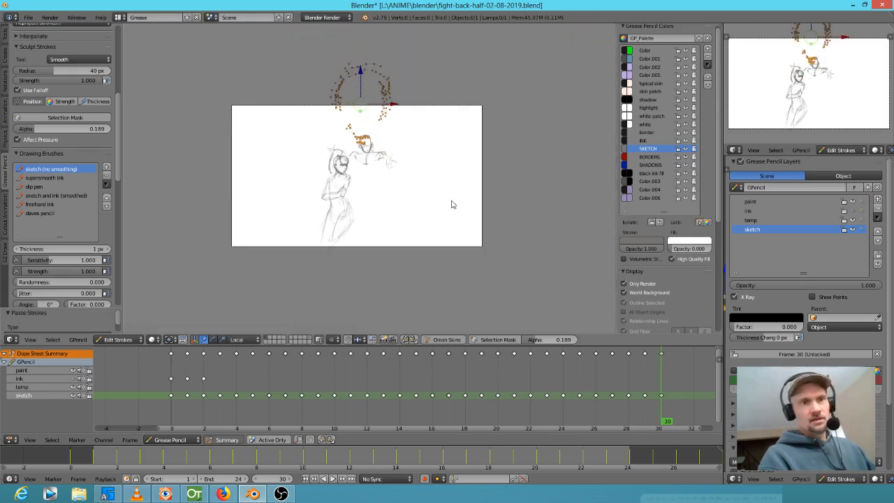
{"action": "scroll", "coordinate": [451, 204], "scroll_direction": "up", "scroll_amount": 3}
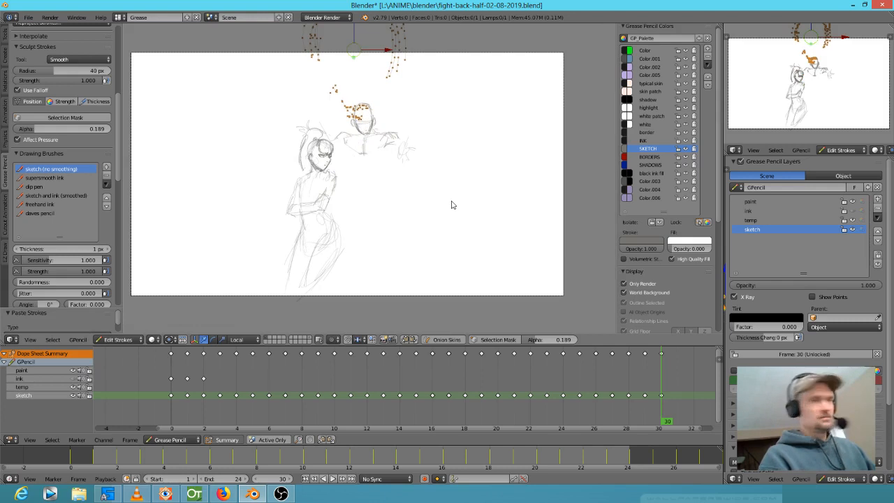
{"action": "key", "text": "ctrl+z"}
{"action": "key", "text": "ctrl+z"}
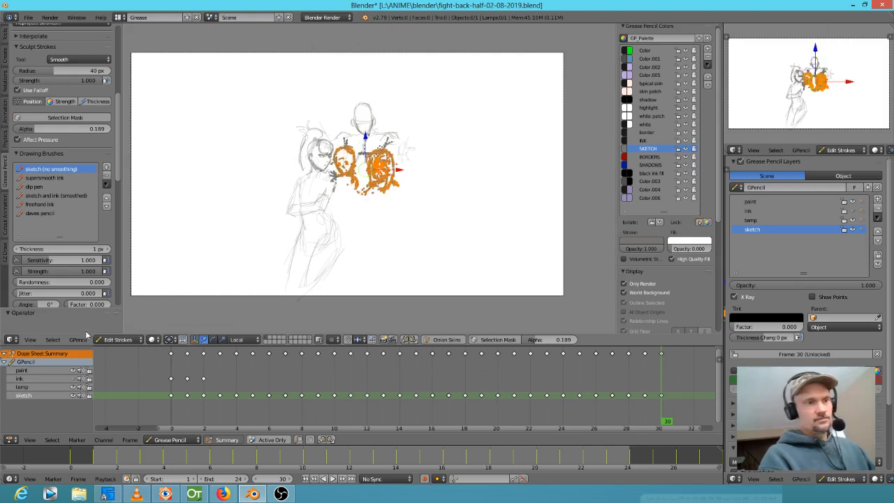
Copy the two selected heads on frame 30, delete their original points, and paste the heads back as separate strokes.
{"action": "left_click", "coordinate": [79, 340]}
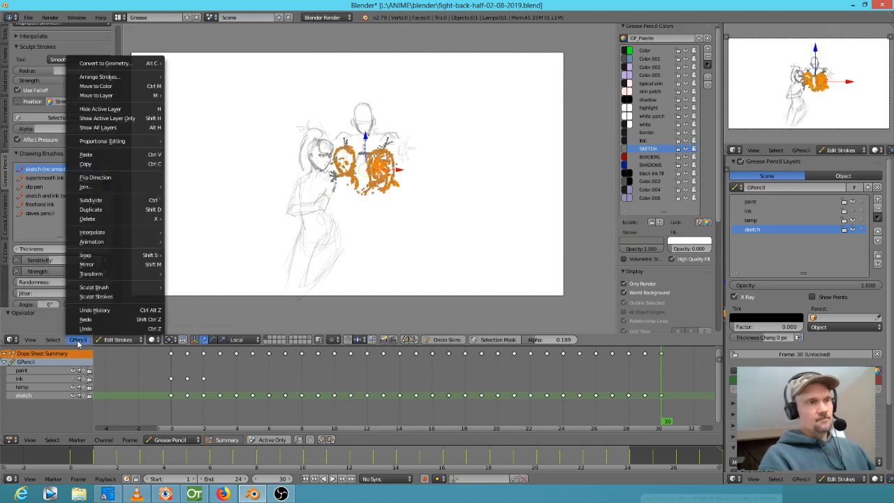
{"action": "left_click", "coordinate": [133, 165]}
{"action": "scroll", "coordinate": [402, 159], "scroll_direction": "up", "scroll_amount": 3}
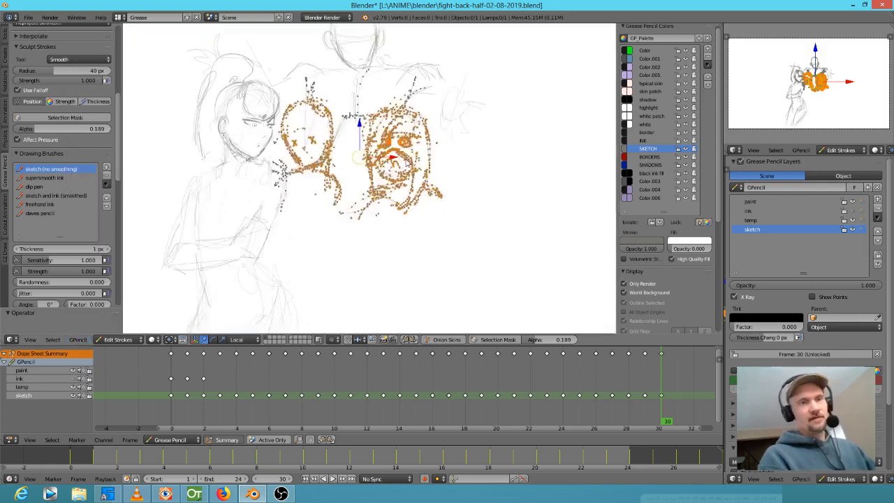
{"action": "key", "text": "x"}
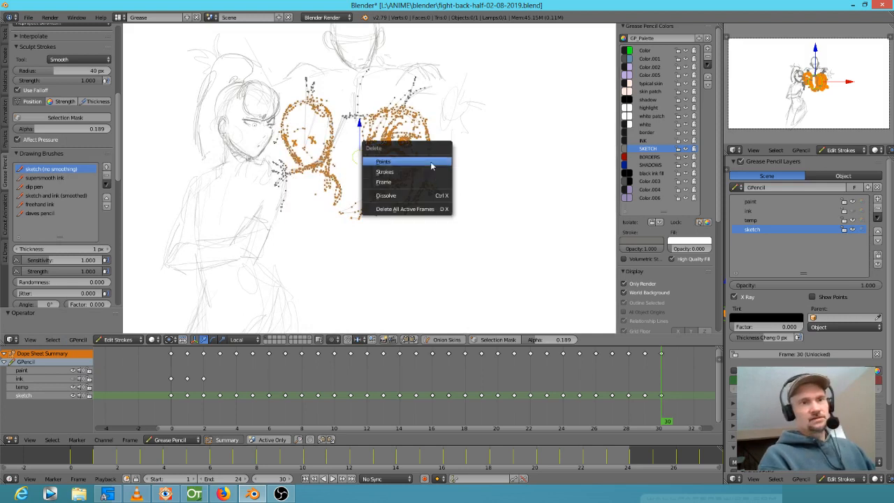
{"action": "left_click", "coordinate": [433, 162]}
{"action": "key", "text": "ctrl+v"}
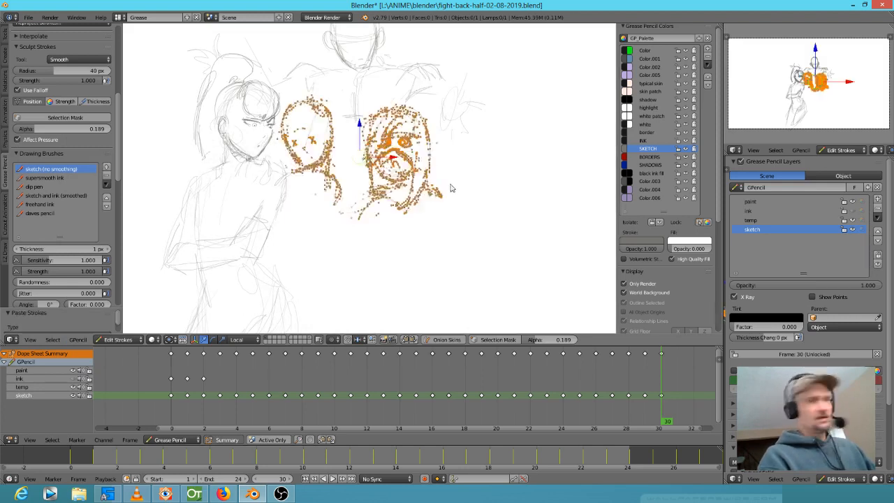
Move the two pasted heads down out of the group, and park them in the empty area to the right of the figures.
{"action": "key", "text": "g"}
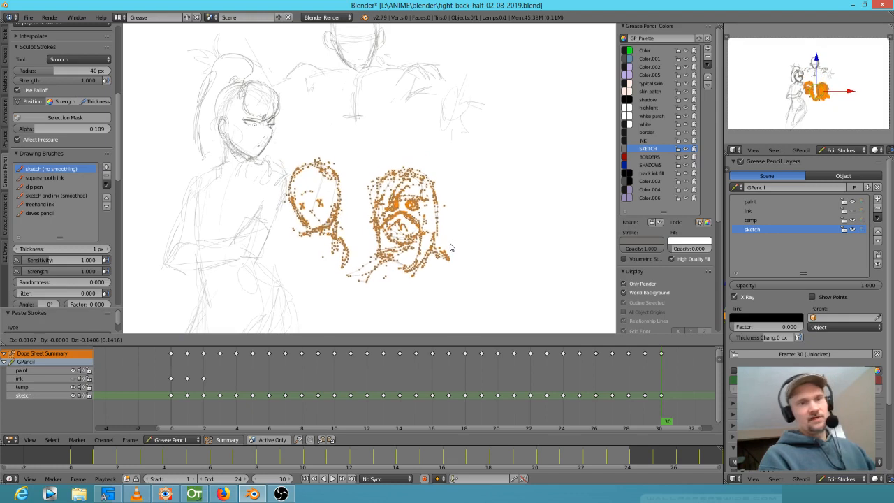
{"action": "left_click", "coordinate": [449, 216]}
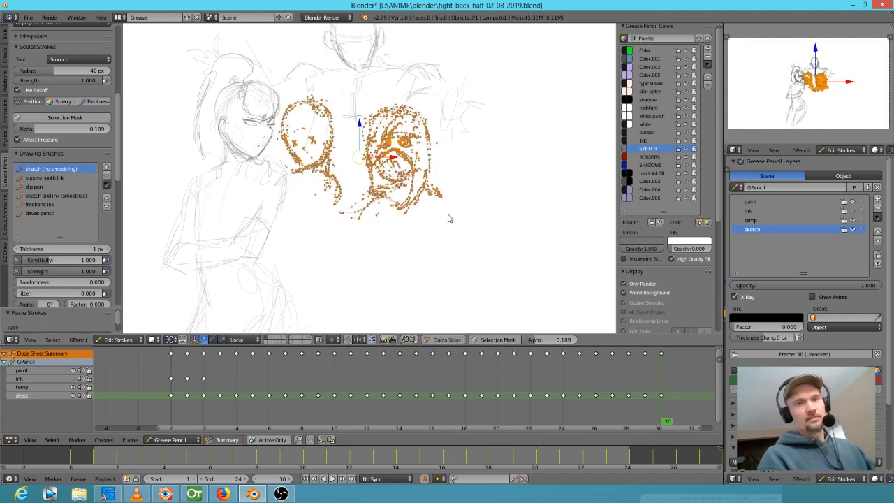
{"action": "scroll", "coordinate": [447, 219], "scroll_direction": "down", "scroll_amount": 2}
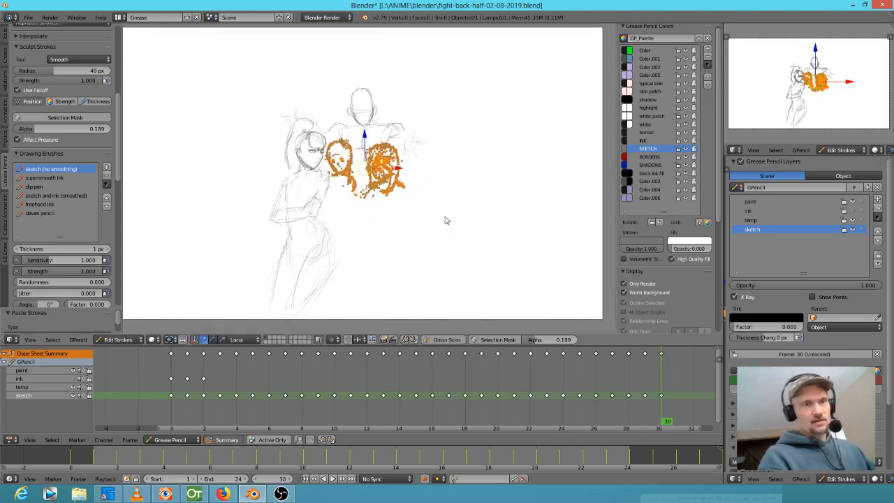
{"action": "key", "text": "g"}
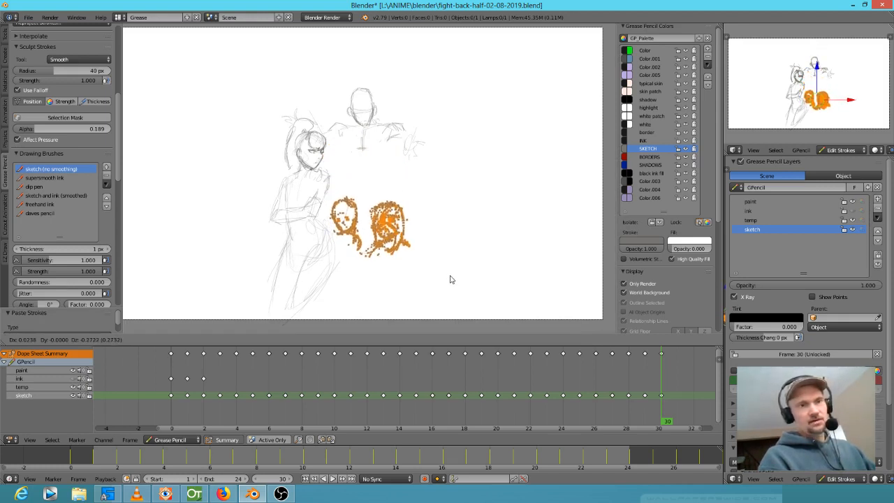
{"action": "left_click", "coordinate": [451, 277]}
{"action": "scroll", "coordinate": [451, 276], "scroll_direction": "down", "scroll_amount": 1}
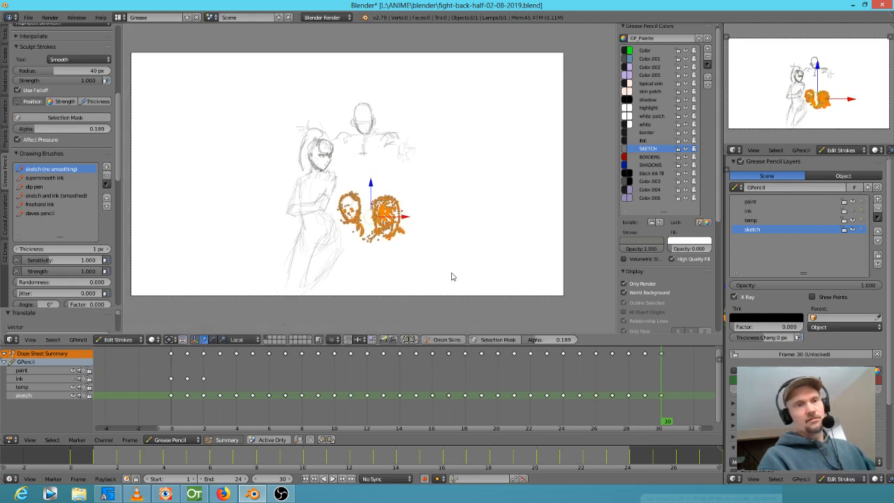
{"action": "key", "text": "KP_0"}
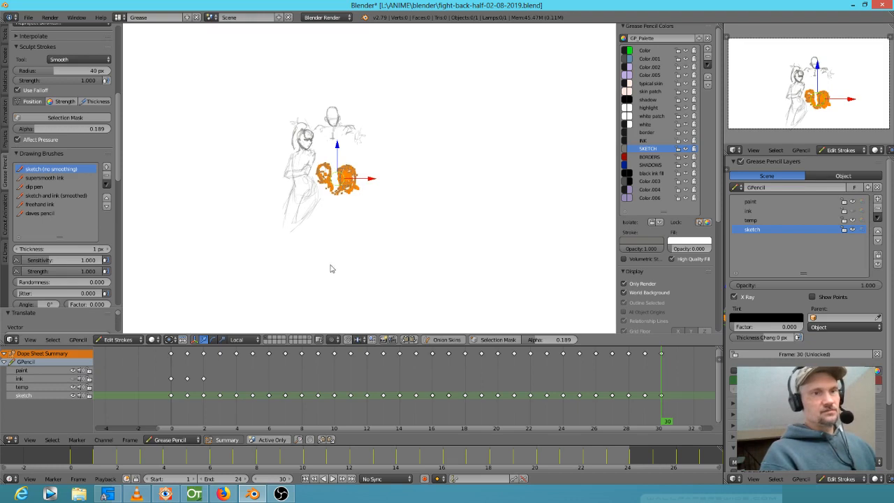
{"action": "key", "text": "g"}
{"action": "left_click", "coordinate": [470, 232]}
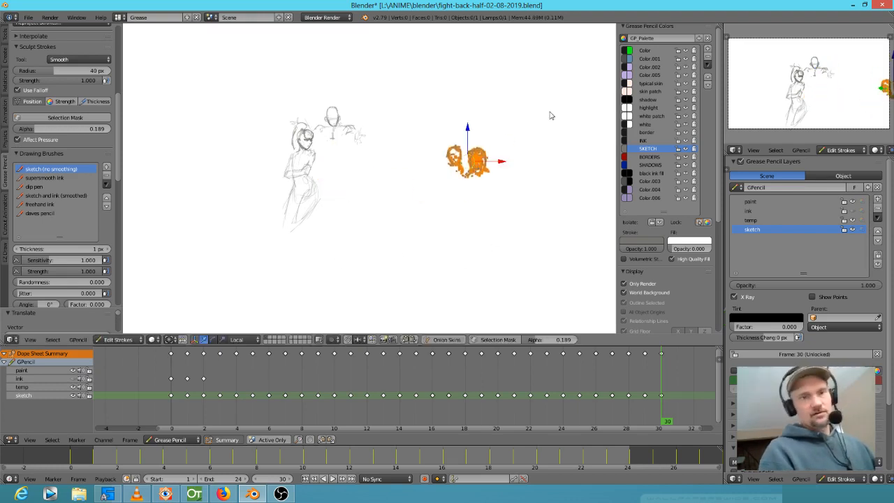
Lasso-select only the masked head, rotate it slightly, and move it left until it overlaps the other parked head.
{"action": "scroll", "coordinate": [491, 164], "scroll_direction": "up", "scroll_amount": 6}
{"action": "mouse_move", "coordinate": [566, 148]}
{"action": "middle_mouse_down", "text": "shift"}
{"action": "mouse_move", "coordinate": [284, 183]}
{"action": "mouse_move", "coordinate": [284, 203]}
{"action": "middle_mouse_up", "text": "shift"}
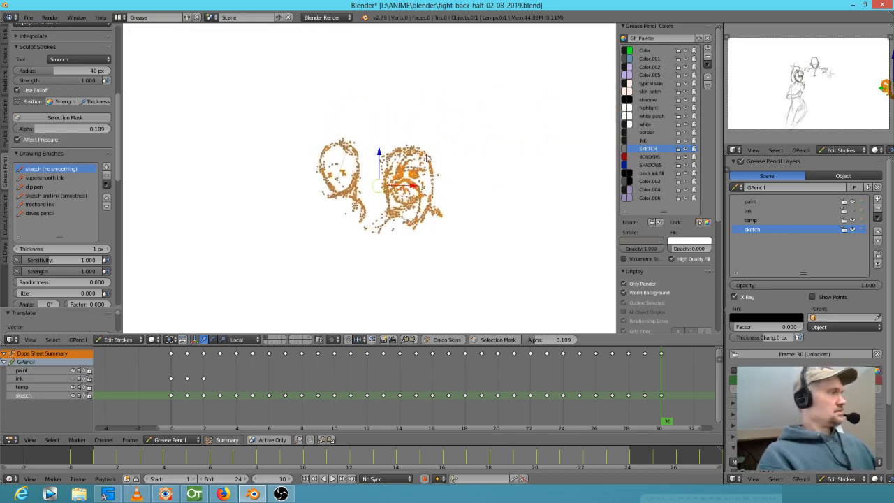
{"action": "key", "text": "a"}
{"action": "mouse_move", "coordinate": [451, 142]}
{"action": "left_mouse_down", "text": "ctrl"}
{"action": "mouse_move", "coordinate": [394, 120]}
{"action": "mouse_move", "coordinate": [379, 191]}
{"action": "mouse_move", "coordinate": [442, 243]}
{"action": "mouse_move", "coordinate": [475, 200]}
{"action": "left_mouse_up", "text": "ctrl"}
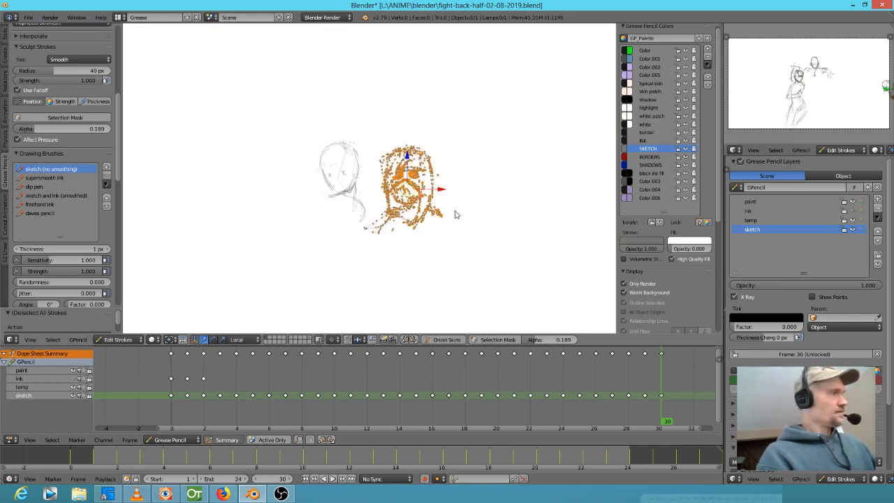
{"action": "key", "text": "r"}
{"action": "left_click", "coordinate": [464, 204]}
{"action": "key", "text": "g"}
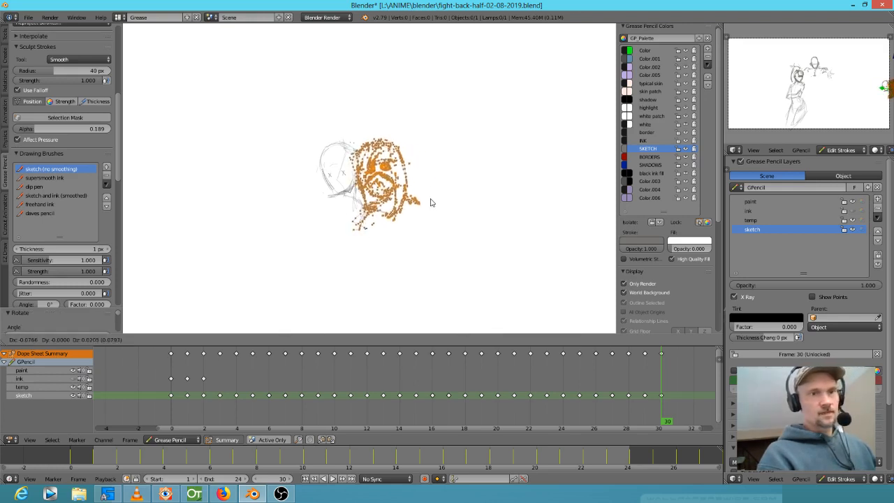
{"action": "left_click", "coordinate": [433, 199]}
Lasso the remaining parked head so that both heads are selected together, without making a box selection.
{"action": "mouse_move", "coordinate": [458, 161]}
{"action": "left_mouse_down", "text": "ctrl"}
{"action": "mouse_move", "coordinate": [343, 254]}
{"action": "mouse_move", "coordinate": [440, 210]}
{"action": "left_mouse_up", "text": "ctrl"}
{"action": "middle_click_drag", "start_coordinate": [238, 251], "coordinate": [464, 240], "text": "shift"}
{"action": "mouse_move", "coordinate": [358, 256]}
{"action": "middle_mouse_down", "text": "shift"}
{"action": "mouse_move", "coordinate": [440, 244]}
{"action": "mouse_move", "coordinate": [424, 222]}
{"action": "mouse_move", "coordinate": [342, 275]}
{"action": "mouse_move", "coordinate": [405, 252]}
{"action": "mouse_move", "coordinate": [400, 241]}
{"action": "middle_mouse_up", "text": "shift"}
{"action": "key", "text": "b"}
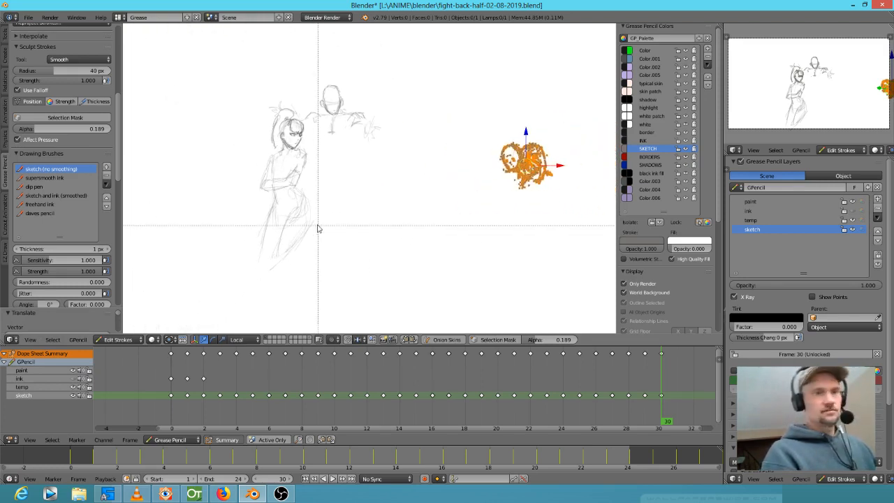
{"action": "key", "text": "Escape"}
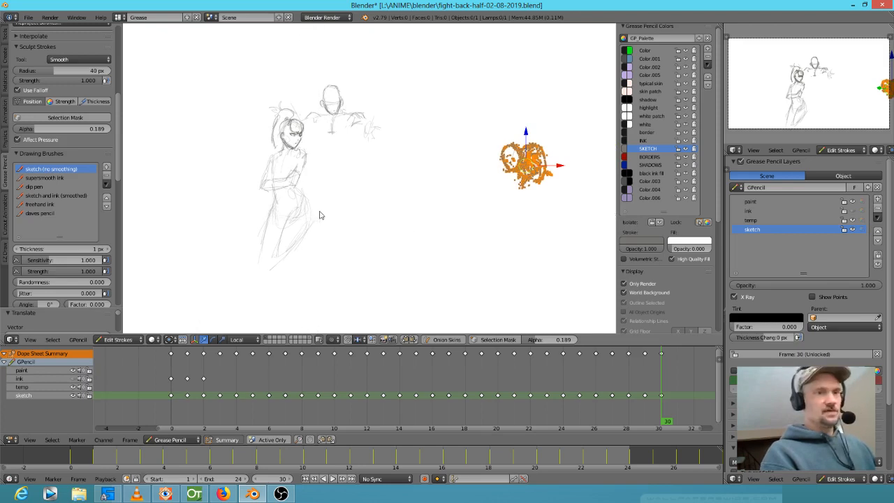
Sketch the standing woman's lower legs and feet, and rough in her raised arm and hand on frame 30.
{"action": "key", "text": "d"}
{"action": "mouse_move", "coordinate": [290, 223]}
{"action": "left_mouse_down"}
{"action": "mouse_move", "coordinate": [284, 233]}
{"action": "mouse_move", "coordinate": [272, 226]}
{"action": "mouse_move", "coordinate": [311, 236]}
{"action": "mouse_move", "coordinate": [319, 174]}
{"action": "mouse_move", "coordinate": [263, 311]}
{"action": "left_mouse_up"}
{"action": "left_click_drag", "start_coordinate": [263, 264], "coordinate": [288, 308]}
{"action": "mouse_move", "coordinate": [287, 305]}
{"action": "left_mouse_down"}
{"action": "mouse_move", "coordinate": [291, 318]}
{"action": "mouse_move", "coordinate": [289, 293]}
{"action": "mouse_move", "coordinate": [258, 324]}
{"action": "left_mouse_up"}
{"action": "middle_click_drag", "start_coordinate": [331, 260], "coordinate": [335, 229], "text": "shift"}
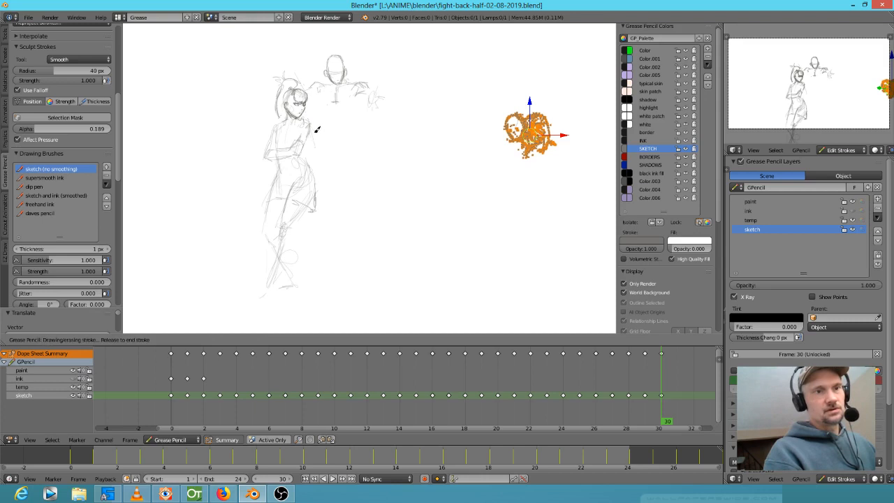
{"action": "mouse_move", "coordinate": [305, 120]}
{"action": "left_mouse_down"}
{"action": "mouse_move", "coordinate": [292, 133]}
{"action": "mouse_move", "coordinate": [303, 124]}
{"action": "mouse_move", "coordinate": [296, 137]}
{"action": "mouse_move", "coordinate": [305, 129]}
{"action": "mouse_move", "coordinate": [309, 140]}
{"action": "mouse_move", "coordinate": [311, 120]}
{"action": "mouse_move", "coordinate": [321, 147]}
{"action": "mouse_move", "coordinate": [304, 142]}
{"action": "mouse_move", "coordinate": [319, 147]}
{"action": "left_mouse_up"}
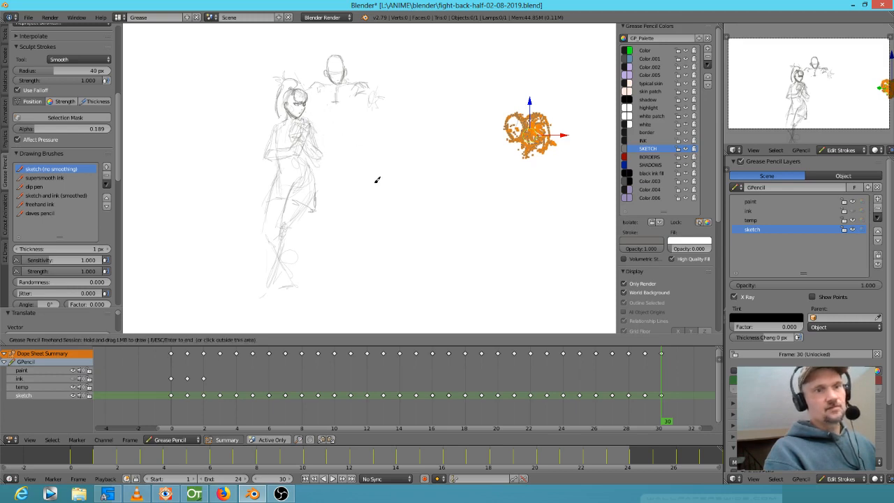
{"action": "mouse_move", "coordinate": [277, 273]}
{"action": "left_mouse_down"}
{"action": "mouse_move", "coordinate": [262, 298]}
{"action": "mouse_move", "coordinate": [277, 301]}
{"action": "left_mouse_up"}
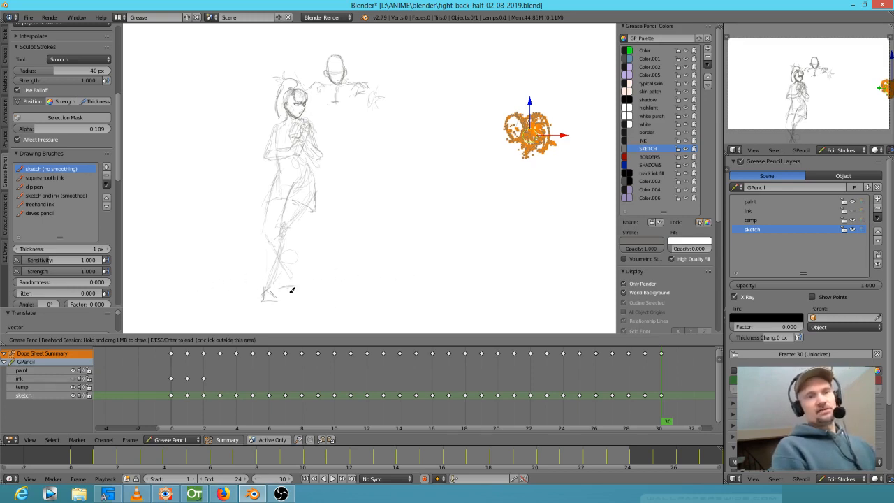
Mark the tall figure's torso levels, and rough in ground guide lines beside the woman's feet.
{"action": "left_click_drag", "start_coordinate": [341, 106], "coordinate": [349, 140]}
{"action": "mouse_move", "coordinate": [348, 230]}
{"action": "left_mouse_down"}
{"action": "mouse_move", "coordinate": [349, 247]}
{"action": "mouse_move", "coordinate": [379, 256]}
{"action": "left_mouse_up"}
{"action": "left_click_drag", "start_coordinate": [279, 281], "coordinate": [412, 232]}
{"action": "left_click_drag", "start_coordinate": [285, 296], "coordinate": [250, 307]}
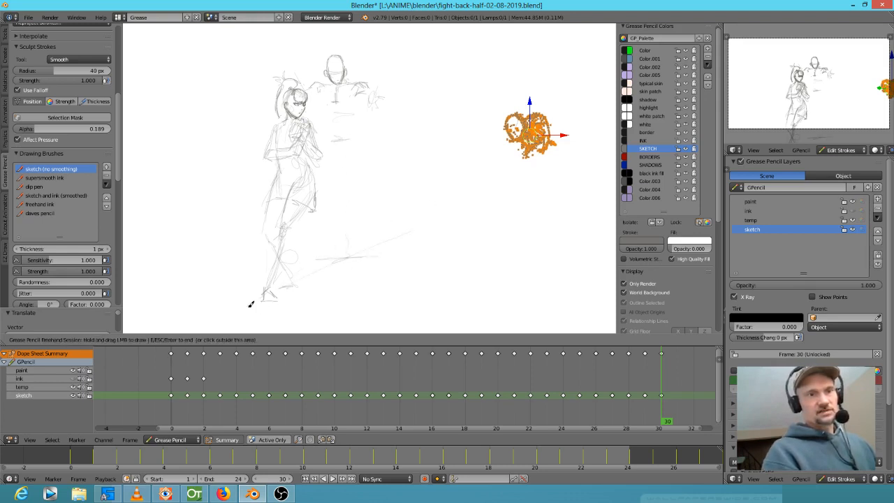
Draw perspective guide lines fanning across the ground from behind the woman, and add long horizon lines to the right.
{"action": "mouse_move", "coordinate": [302, 258]}
{"action": "left_mouse_down"}
{"action": "mouse_move", "coordinate": [359, 217]}
{"action": "mouse_move", "coordinate": [298, 291]}
{"action": "left_mouse_up"}
{"action": "left_click_drag", "start_coordinate": [354, 223], "coordinate": [299, 323]}
{"action": "left_click_drag", "start_coordinate": [357, 215], "coordinate": [237, 324]}
{"action": "left_click_drag", "start_coordinate": [357, 215], "coordinate": [198, 284]}
{"action": "left_click_drag", "start_coordinate": [351, 212], "coordinate": [197, 233]}
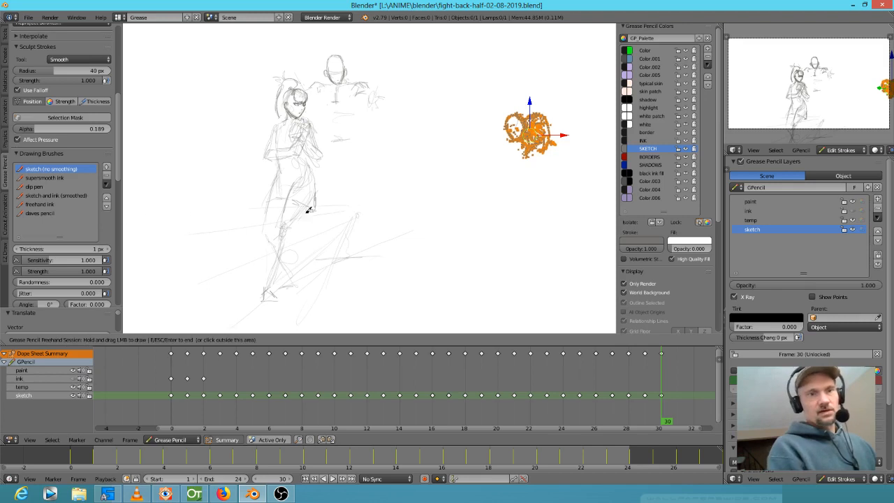
{"action": "left_click_drag", "start_coordinate": [547, 202], "coordinate": [354, 207]}
{"action": "left_click_drag", "start_coordinate": [319, 199], "coordinate": [547, 192]}
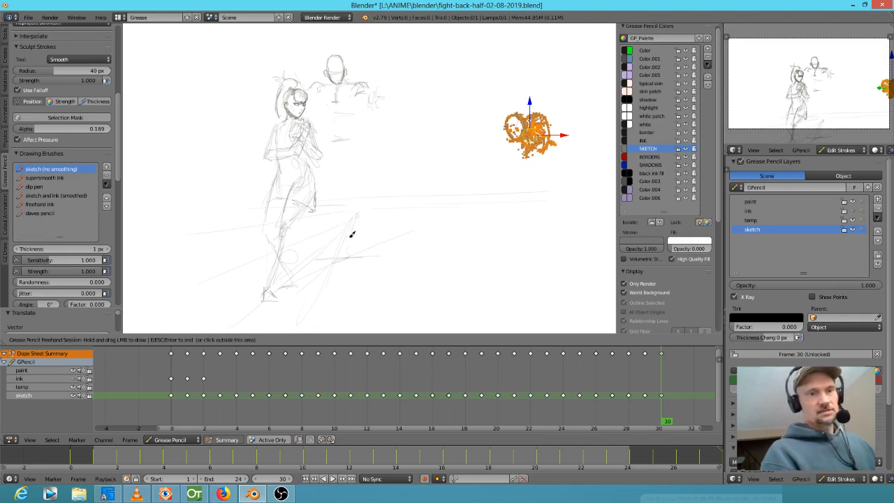
Rough in a seated figure with a circular head, a body and extended feet beside the woman, and stop drawing.
{"action": "left_click_drag", "start_coordinate": [346, 186], "coordinate": [339, 185]}
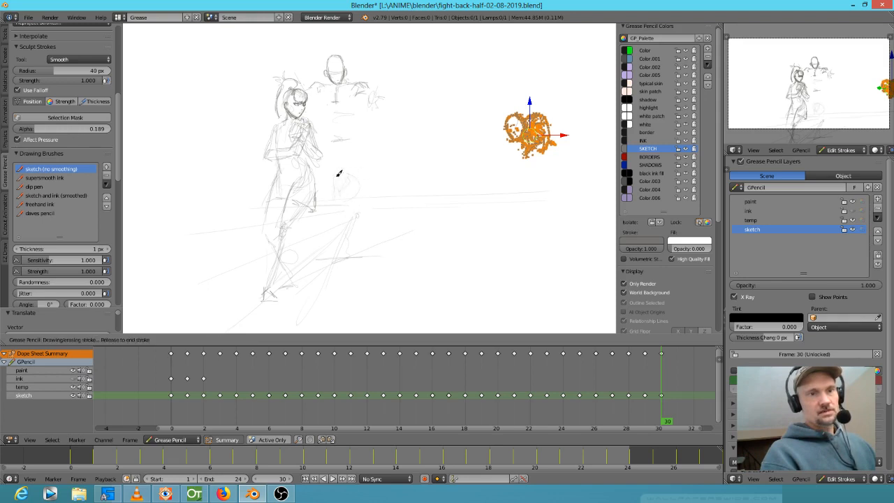
{"action": "mouse_move", "coordinate": [459, 256]}
{"action": "left_mouse_down"}
{"action": "mouse_move", "coordinate": [441, 228]}
{"action": "mouse_move", "coordinate": [413, 265]}
{"action": "mouse_move", "coordinate": [379, 278]}
{"action": "mouse_move", "coordinate": [385, 263]}
{"action": "left_mouse_up"}
{"action": "key", "text": "Escape"}
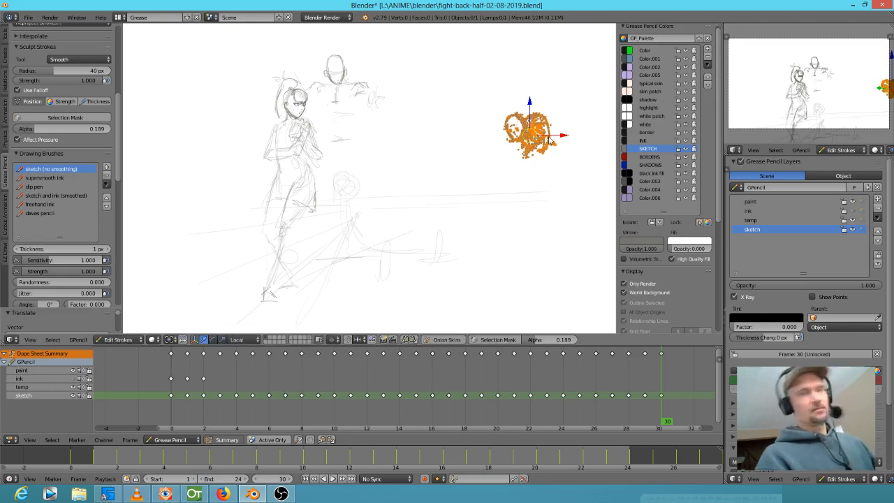
Move the two selected heads onto the seated figure's roughed-in head, and deselect all strokes.
{"action": "key", "text": "g"}
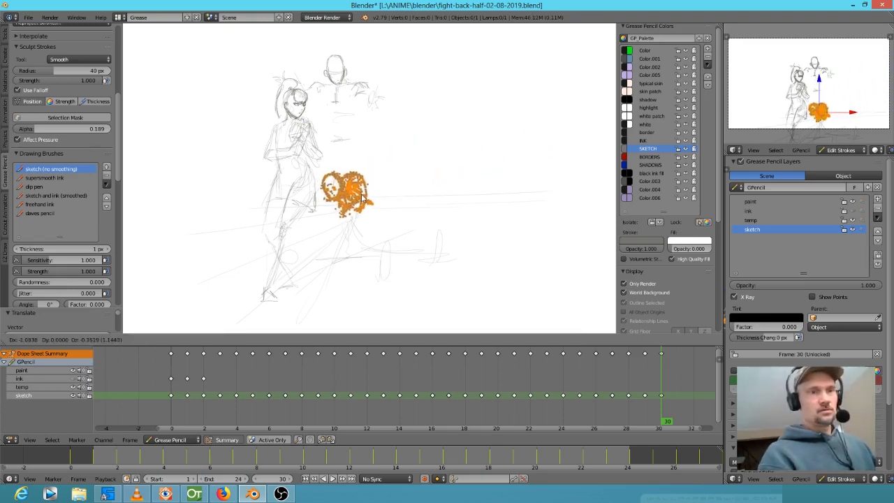
{"action": "left_click", "coordinate": [361, 196]}
{"action": "scroll", "coordinate": [393, 189], "scroll_direction": "up", "scroll_amount": 3}
{"action": "scroll", "coordinate": [399, 230], "scroll_direction": "up", "scroll_amount": 4}
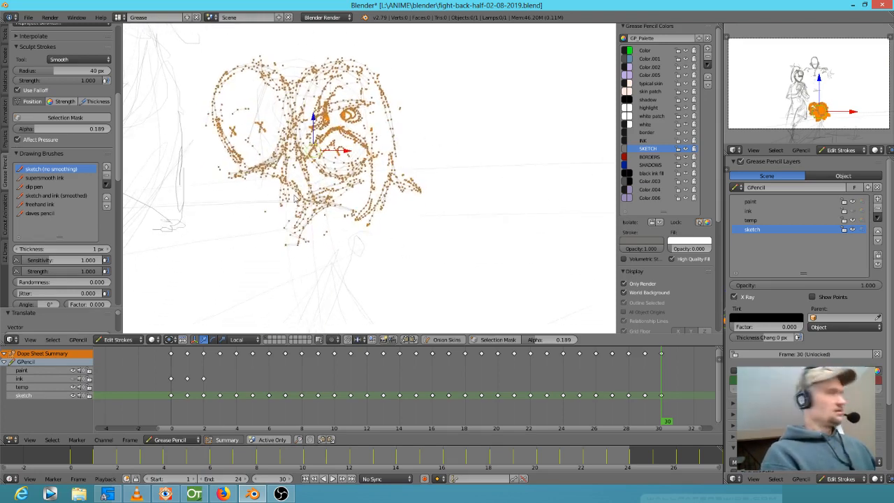
{"action": "key", "text": "a"}
Compare the group shot on frame 30 with the close-up on frame 29, and return to frame 30.
{"action": "scroll", "coordinate": [355, 204], "scroll_direction": "down", "scroll_amount": 6}
{"action": "middle_click_drag", "start_coordinate": [410, 205], "coordinate": [482, 266], "text": "shift"}
{"action": "key", "text": "Down"}
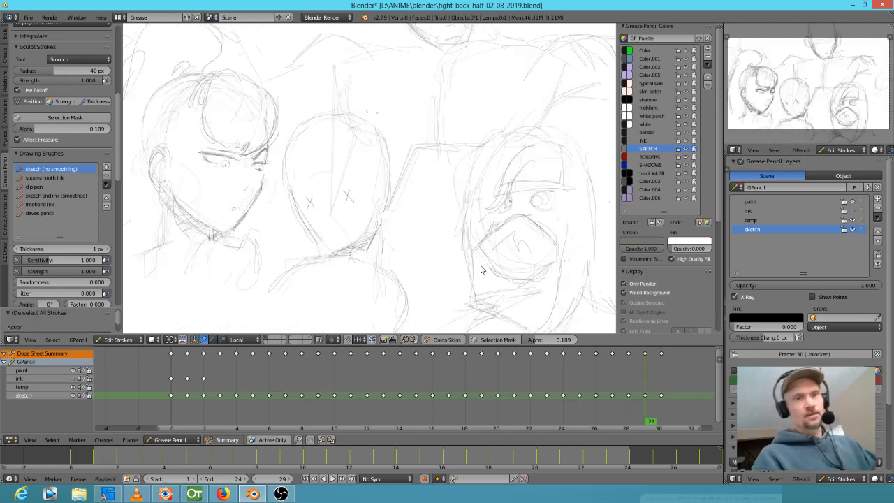
{"action": "key", "text": "Up"}
{"action": "key", "text": "Up"}
{"action": "key", "text": "Down"}
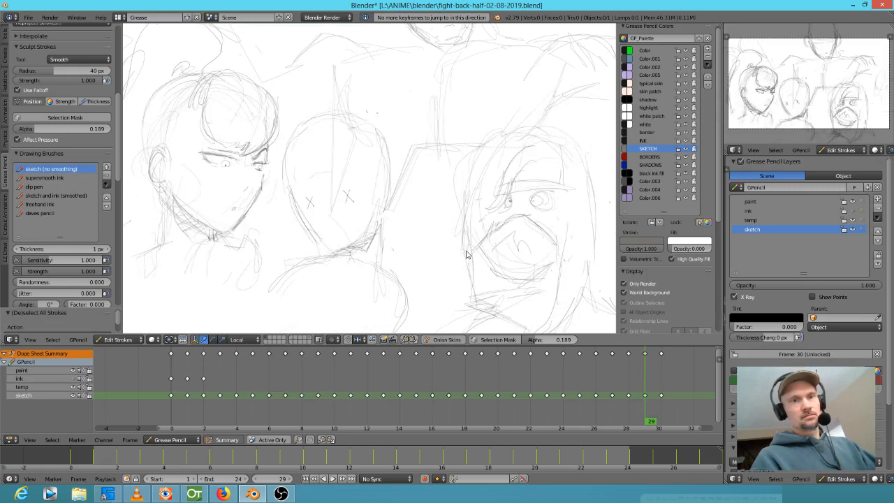
{"action": "scroll", "coordinate": [463, 217], "scroll_direction": "down", "scroll_amount": 2}
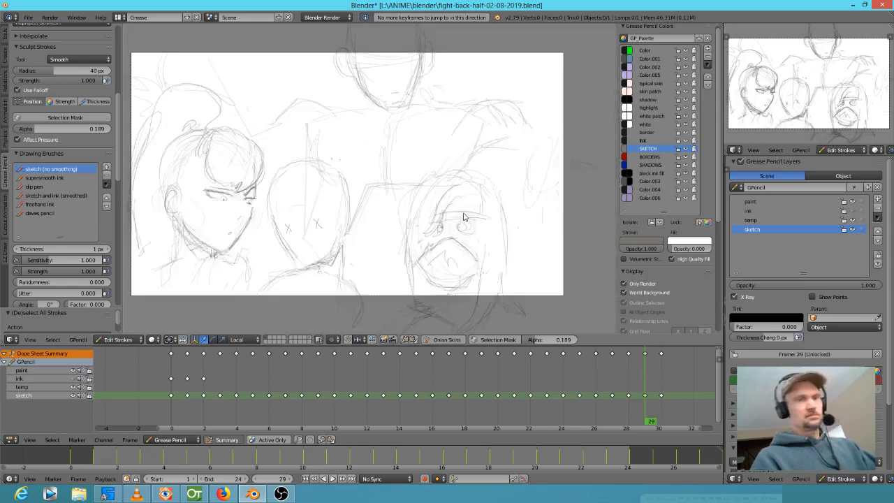
{"action": "scroll", "coordinate": [463, 217], "scroll_direction": "down", "scroll_amount": 1}
{"action": "left_click", "coordinate": [634, 412]}
{"action": "mouse_move", "coordinate": [633, 412]}
{"action": "left_mouse_down"}
{"action": "mouse_move", "coordinate": [646, 412]}
{"action": "mouse_move", "coordinate": [612, 410]}
{"action": "mouse_move", "coordinate": [657, 413]}
{"action": "left_mouse_up"}
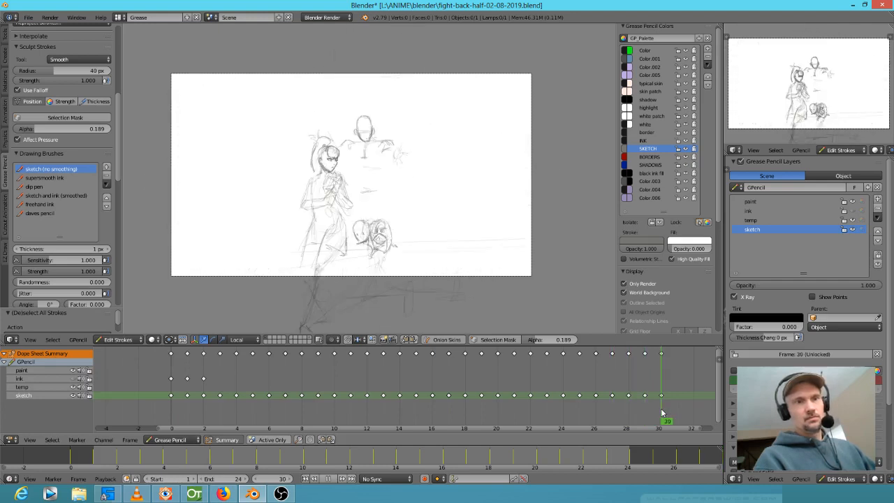
{"action": "mouse_move", "coordinate": [668, 414]}
{"action": "left_mouse_down"}
{"action": "mouse_move", "coordinate": [678, 420]}
{"action": "mouse_move", "coordinate": [665, 419]}
{"action": "left_mouse_up"}
Outline the soles of the masked seated figure's two outstretched feet on frame 30.
{"action": "scroll", "coordinate": [515, 274], "scroll_direction": "up", "scroll_amount": 3}
{"action": "mouse_move", "coordinate": [518, 284]}
{"action": "middle_mouse_down"}
{"action": "mouse_move", "coordinate": [515, 173]}
{"action": "mouse_move", "coordinate": [489, 207]}
{"action": "mouse_move", "coordinate": [413, 133]}
{"action": "middle_mouse_up"}
{"action": "scroll", "coordinate": [487, 206], "scroll_direction": "down", "scroll_amount": 2}
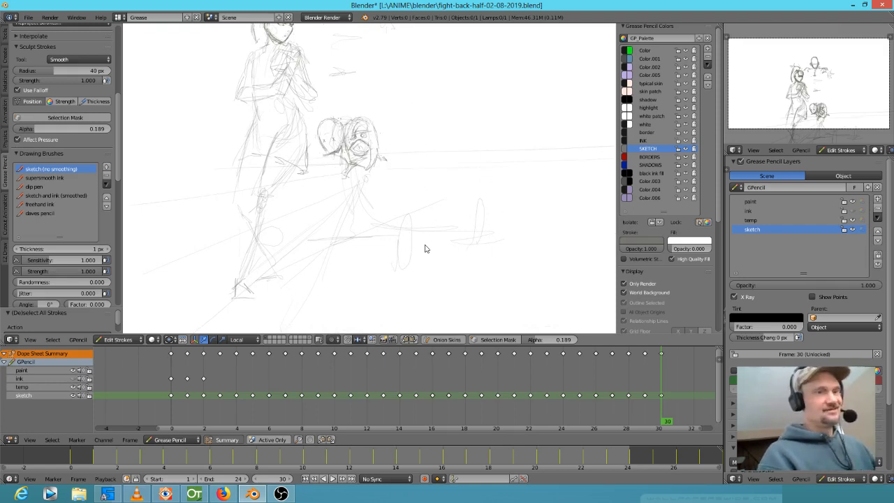
{"action": "left_click_drag", "start_coordinate": [395, 237], "coordinate": [405, 269]}
{"action": "left_click_drag", "start_coordinate": [400, 255], "coordinate": [417, 259]}
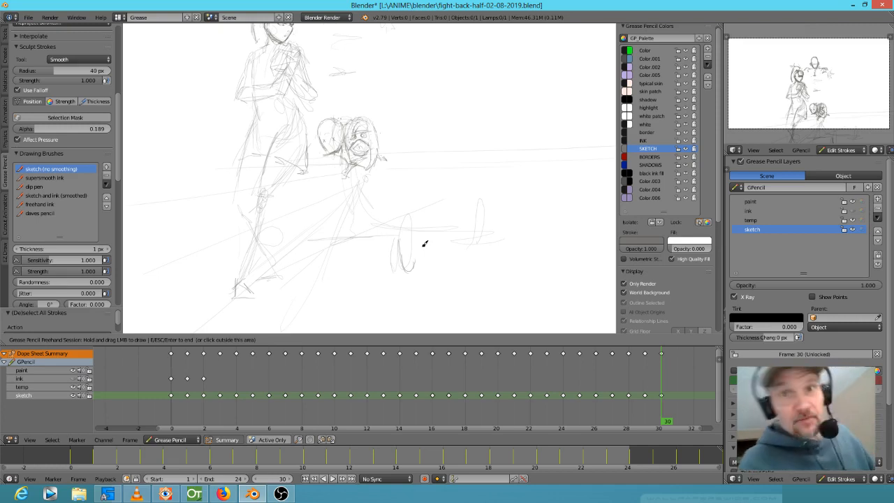
{"action": "mouse_move", "coordinate": [405, 250]}
{"action": "left_mouse_down"}
{"action": "mouse_move", "coordinate": [400, 228]}
{"action": "mouse_move", "coordinate": [411, 211]}
{"action": "mouse_move", "coordinate": [416, 260]}
{"action": "left_mouse_up"}
{"action": "mouse_move", "coordinate": [479, 244]}
{"action": "left_mouse_down"}
{"action": "mouse_move", "coordinate": [482, 200]}
{"action": "mouse_move", "coordinate": [485, 224]}
{"action": "mouse_move", "coordinate": [472, 246]}
{"action": "left_mouse_up"}
Sketch the seated figure's hips, the hand resting on the ground, and the arm leading down to it.
{"action": "mouse_move", "coordinate": [350, 249]}
{"action": "left_mouse_down"}
{"action": "mouse_move", "coordinate": [330, 232]}
{"action": "mouse_move", "coordinate": [343, 223]}
{"action": "mouse_move", "coordinate": [327, 238]}
{"action": "left_mouse_up"}
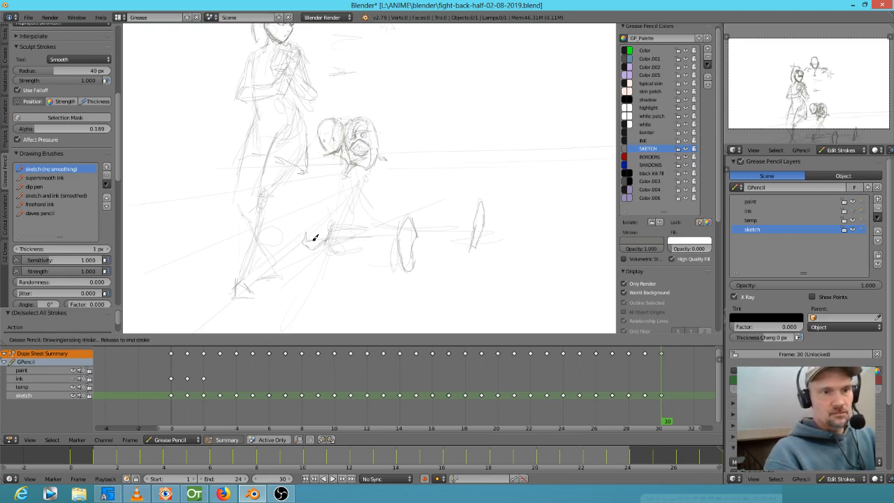
{"action": "left_click_drag", "start_coordinate": [325, 230], "coordinate": [301, 243]}
{"action": "left_click_drag", "start_coordinate": [336, 187], "coordinate": [330, 215]}
{"action": "mouse_move", "coordinate": [347, 175]}
{"action": "left_mouse_down"}
{"action": "mouse_move", "coordinate": [361, 161]}
{"action": "mouse_move", "coordinate": [346, 186]}
{"action": "mouse_move", "coordinate": [365, 184]}
{"action": "mouse_move", "coordinate": [339, 205]}
{"action": "mouse_move", "coordinate": [335, 227]}
{"action": "left_mouse_up"}
Sketch the shape below the seated figure's lap, and define the figure's torso line.
{"action": "mouse_move", "coordinate": [338, 233]}
{"action": "left_mouse_down"}
{"action": "mouse_move", "coordinate": [349, 265]}
{"action": "mouse_move", "coordinate": [363, 266]}
{"action": "left_mouse_up"}
{"action": "left_click_drag", "start_coordinate": [363, 262], "coordinate": [364, 260]}
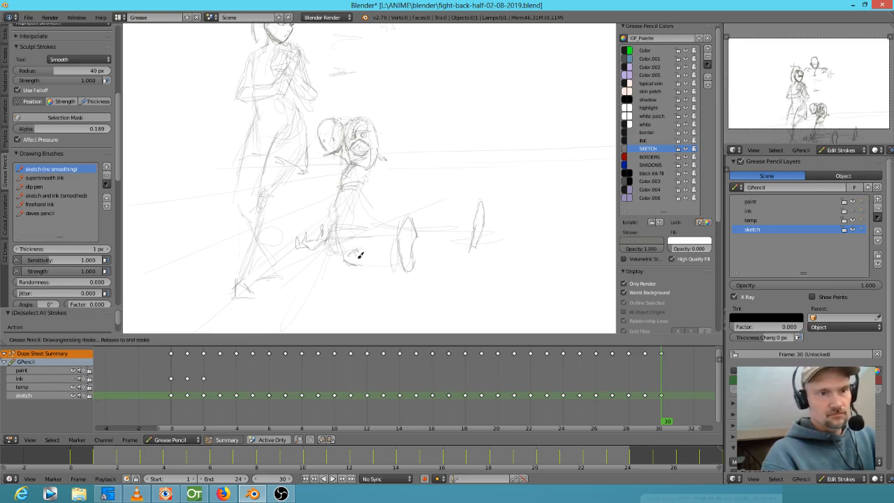
{"action": "left_click_drag", "start_coordinate": [369, 257], "coordinate": [368, 261]}
{"action": "left_click_drag", "start_coordinate": [366, 263], "coordinate": [369, 251]}
{"action": "mouse_move", "coordinate": [356, 188]}
{"action": "left_mouse_down"}
{"action": "mouse_move", "coordinate": [351, 222]}
{"action": "mouse_move", "coordinate": [338, 230]}
{"action": "mouse_move", "coordinate": [351, 225]}
{"action": "mouse_move", "coordinate": [344, 241]}
{"action": "left_mouse_up"}
Sketch the masked seated figure's shoulder, outer arm line and near leg down to the closer foot on frame 30.
{"action": "middle_click_drag", "start_coordinate": [352, 233], "coordinate": [352, 230]}
{"action": "mouse_move", "coordinate": [383, 156]}
{"action": "left_mouse_down"}
{"action": "mouse_move", "coordinate": [392, 181]}
{"action": "mouse_move", "coordinate": [351, 208]}
{"action": "left_mouse_up"}
{"action": "mouse_move", "coordinate": [394, 188]}
{"action": "left_mouse_down"}
{"action": "mouse_move", "coordinate": [355, 210]}
{"action": "mouse_move", "coordinate": [372, 234]}
{"action": "mouse_move", "coordinate": [357, 239]}
{"action": "mouse_move", "coordinate": [394, 256]}
{"action": "mouse_move", "coordinate": [391, 236]}
{"action": "mouse_move", "coordinate": [380, 255]}
{"action": "left_mouse_up"}
{"action": "left_click_drag", "start_coordinate": [353, 212], "coordinate": [363, 242]}
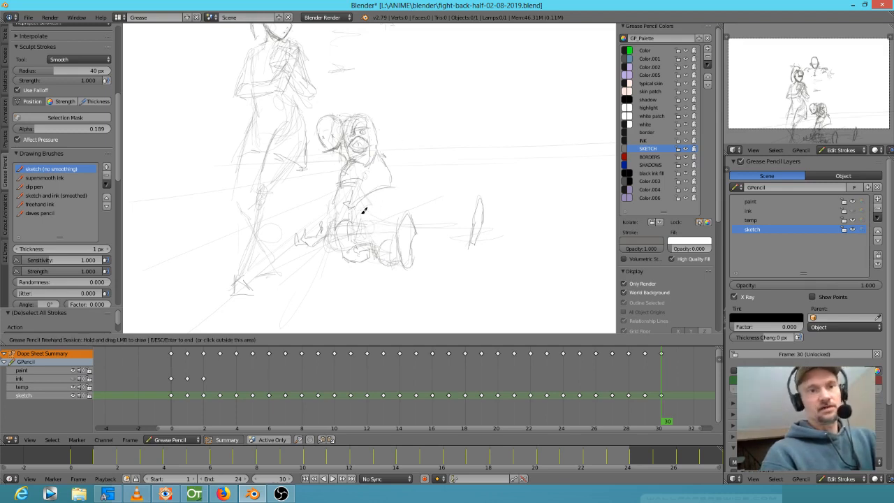
Sketch the masked seated figure's lap and the far leg stretching out toward the more distant foot.
{"action": "left_click_drag", "start_coordinate": [391, 187], "coordinate": [393, 210]}
{"action": "left_click_drag", "start_coordinate": [356, 218], "coordinate": [387, 213]}
{"action": "mouse_move", "coordinate": [383, 215]}
{"action": "left_mouse_down"}
{"action": "mouse_move", "coordinate": [391, 235]}
{"action": "mouse_move", "coordinate": [425, 214]}
{"action": "mouse_move", "coordinate": [455, 223]}
{"action": "left_mouse_up"}
{"action": "left_click_drag", "start_coordinate": [430, 220], "coordinate": [451, 223]}
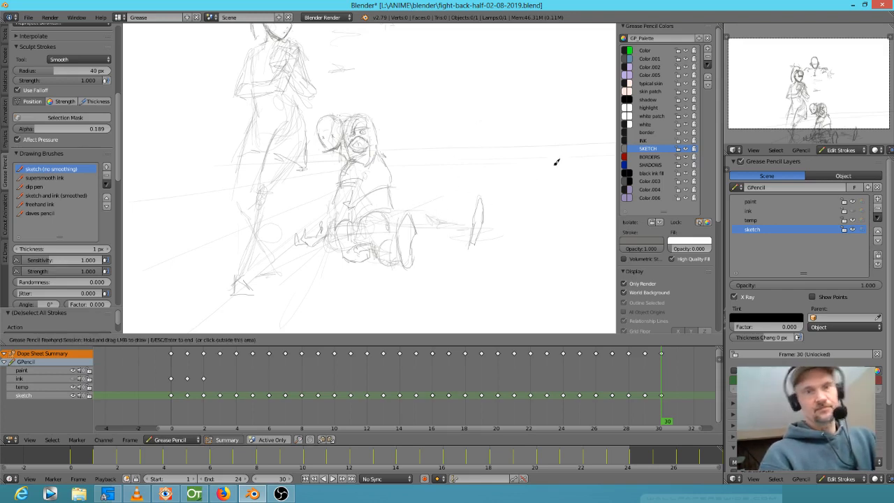
Select the masked seated figure's far foot strokes and move them farther from the body, then deselect them.
{"action": "key", "text": "Escape"}
{"action": "mouse_move", "coordinate": [487, 187]}
{"action": "left_mouse_down", "text": "ctrl"}
{"action": "mouse_move", "coordinate": [463, 247]}
{"action": "mouse_move", "coordinate": [484, 204]}
{"action": "left_mouse_up", "text": "ctrl"}
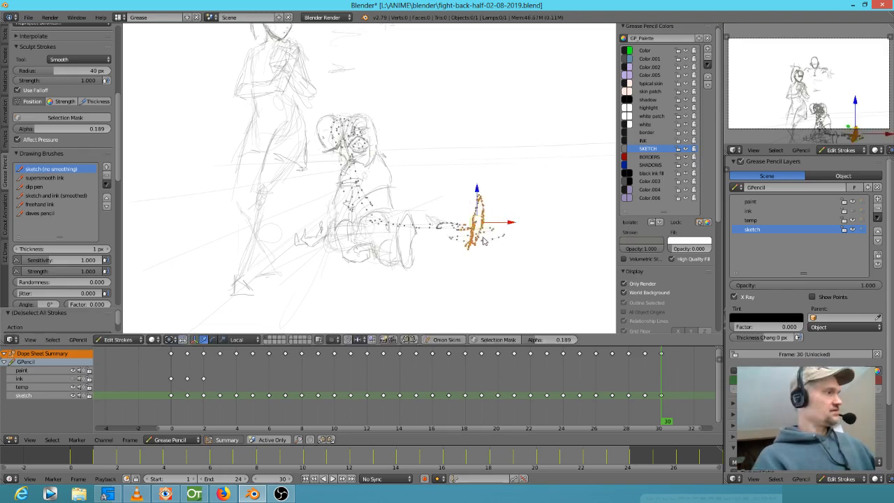
{"action": "key", "text": "g"}
{"action": "left_click", "coordinate": [504, 239]}
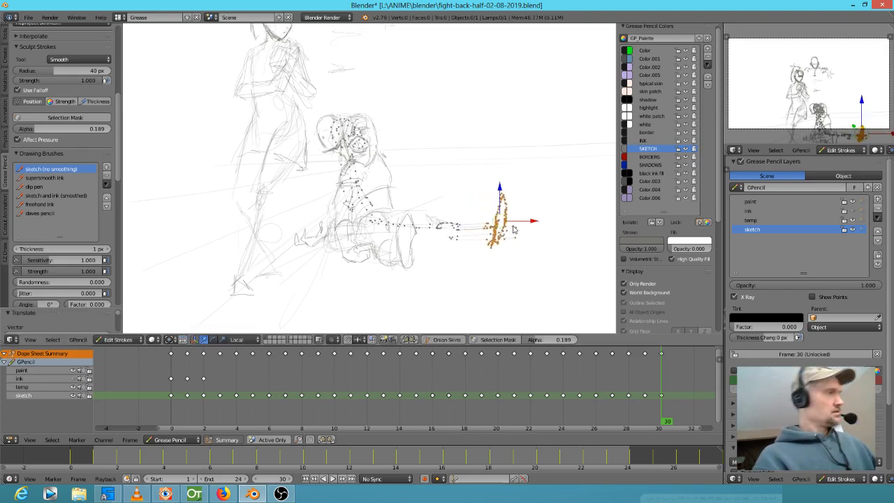
{"action": "key", "text": "d"}
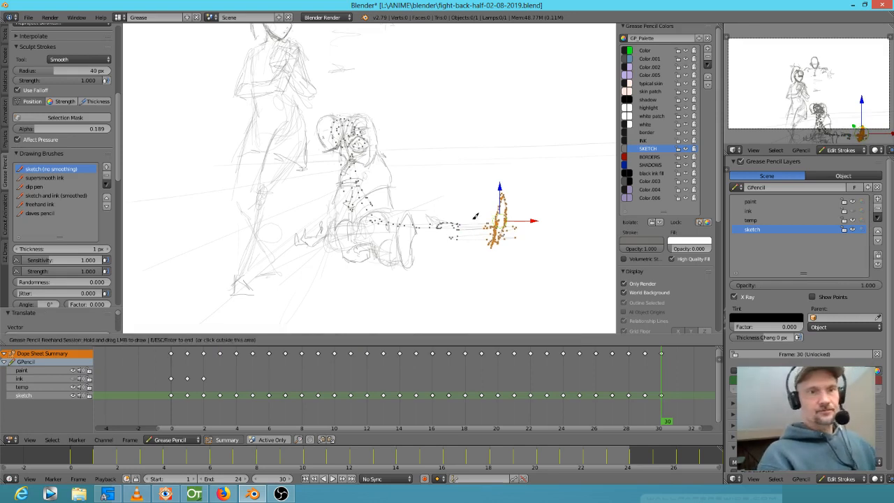
{"action": "key", "text": "a"}
{"action": "key", "text": "d"}
Sketch the top of the repositioned far foot, the trouser cuff and the leg line joining it to the knee.
{"action": "mouse_move", "coordinate": [501, 201]}
{"action": "left_mouse_down"}
{"action": "mouse_move", "coordinate": [490, 225]}
{"action": "mouse_move", "coordinate": [459, 223]}
{"action": "mouse_move", "coordinate": [453, 241]}
{"action": "left_mouse_up"}
{"action": "left_click_drag", "start_coordinate": [463, 218], "coordinate": [460, 219]}
{"action": "left_click_drag", "start_coordinate": [428, 217], "coordinate": [451, 223]}
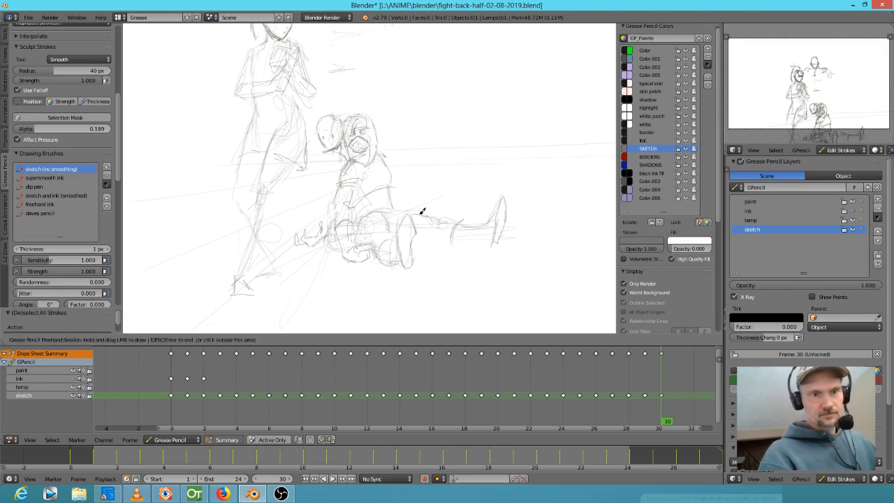
{"action": "left_click_drag", "start_coordinate": [394, 212], "coordinate": [426, 216]}
{"action": "left_click_drag", "start_coordinate": [394, 211], "coordinate": [428, 217]}
Erase the outer arm line of the masked seated figure and redraw the torso's side and hem above the lap.
{"action": "mouse_move", "coordinate": [389, 183]}
{"action": "left_mouse_down"}
{"action": "mouse_move", "coordinate": [394, 204]}
{"action": "mouse_move", "coordinate": [366, 196]}
{"action": "mouse_move", "coordinate": [386, 195]}
{"action": "left_mouse_up"}
{"action": "right_click_drag", "start_coordinate": [388, 180], "coordinate": [376, 189]}
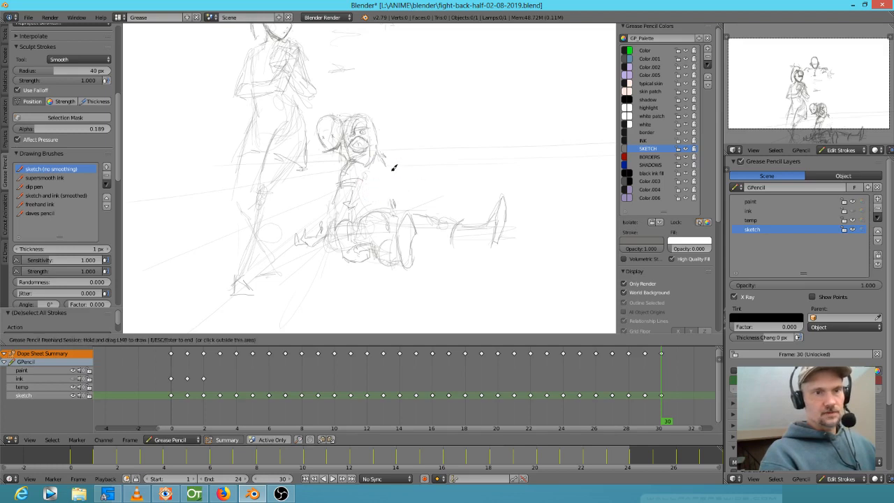
{"action": "left_click_drag", "start_coordinate": [393, 196], "coordinate": [393, 202]}
{"action": "left_click_drag", "start_coordinate": [355, 210], "coordinate": [393, 202]}
{"action": "left_click_drag", "start_coordinate": [391, 173], "coordinate": [400, 183]}
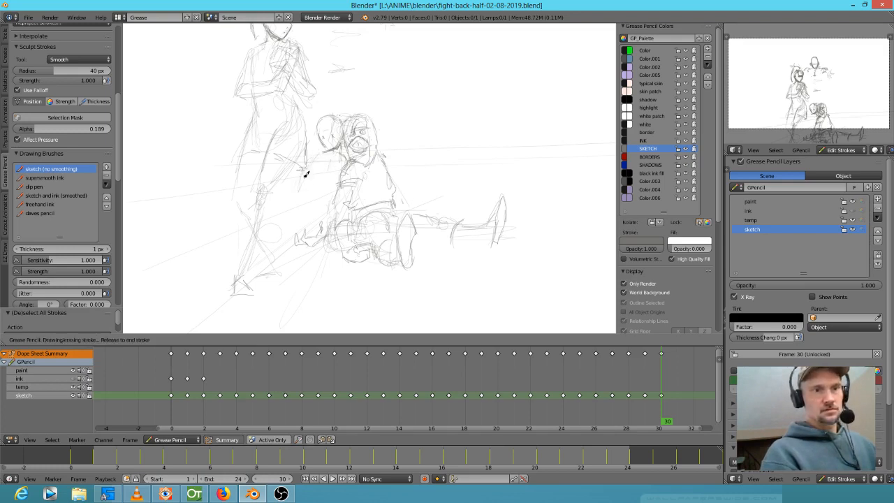
Sketch the faceless seated figure's body line and two outstretched feet beyond the standing woman, with light ground lines around the group.
{"action": "left_click_drag", "start_coordinate": [300, 193], "coordinate": [280, 216]}
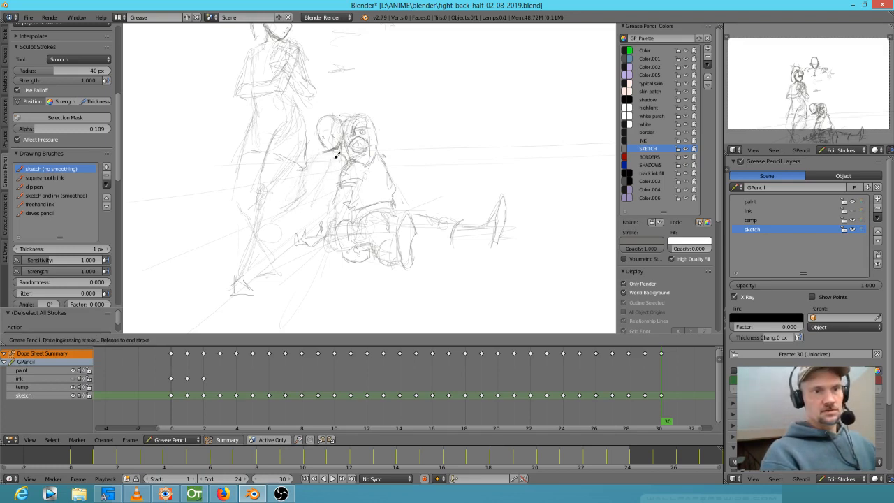
{"action": "left_click_drag", "start_coordinate": [180, 219], "coordinate": [183, 255]}
{"action": "left_click_drag", "start_coordinate": [173, 220], "coordinate": [176, 245]}
{"action": "mouse_move", "coordinate": [165, 220]}
{"action": "left_mouse_down"}
{"action": "mouse_move", "coordinate": [167, 237]}
{"action": "mouse_move", "coordinate": [181, 212]}
{"action": "mouse_move", "coordinate": [173, 207]}
{"action": "mouse_move", "coordinate": [165, 225]}
{"action": "left_mouse_up"}
{"action": "mouse_move", "coordinate": [165, 234]}
{"action": "left_mouse_down"}
{"action": "mouse_move", "coordinate": [167, 250]}
{"action": "mouse_move", "coordinate": [177, 209]}
{"action": "mouse_move", "coordinate": [169, 233]}
{"action": "mouse_move", "coordinate": [185, 232]}
{"action": "mouse_move", "coordinate": [196, 252]}
{"action": "mouse_move", "coordinate": [186, 208]}
{"action": "mouse_move", "coordinate": [203, 228]}
{"action": "left_mouse_up"}
{"action": "left_click_drag", "start_coordinate": [197, 259], "coordinate": [232, 245]}
{"action": "left_click_drag", "start_coordinate": [340, 201], "coordinate": [332, 203]}
{"action": "mouse_move", "coordinate": [424, 192]}
{"action": "left_mouse_down"}
{"action": "mouse_move", "coordinate": [519, 185]}
{"action": "mouse_move", "coordinate": [505, 182]}
{"action": "left_mouse_up"}
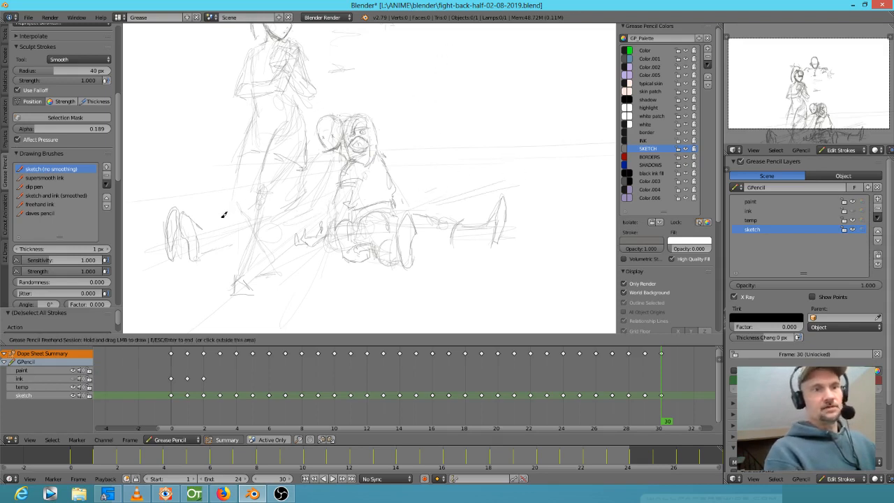
Sketch the tall figure's torso sides, abdomen lines and waist, and the bent arm with its fist.
{"action": "middle_click_drag", "start_coordinate": [398, 170], "coordinate": [342, 292], "text": "shift"}
{"action": "left_click_drag", "start_coordinate": [262, 189], "coordinate": [300, 190]}
{"action": "mouse_move", "coordinate": [324, 161]}
{"action": "left_mouse_down"}
{"action": "mouse_move", "coordinate": [309, 134]}
{"action": "mouse_move", "coordinate": [328, 160]}
{"action": "mouse_move", "coordinate": [339, 144]}
{"action": "mouse_move", "coordinate": [331, 128]}
{"action": "mouse_move", "coordinate": [334, 136]}
{"action": "left_mouse_up"}
{"action": "mouse_move", "coordinate": [328, 137]}
{"action": "left_mouse_down"}
{"action": "mouse_move", "coordinate": [314, 135]}
{"action": "mouse_move", "coordinate": [319, 145]}
{"action": "left_mouse_up"}
{"action": "left_click_drag", "start_coordinate": [328, 142], "coordinate": [333, 108]}
{"action": "mouse_move", "coordinate": [307, 156]}
{"action": "left_mouse_down"}
{"action": "mouse_move", "coordinate": [315, 151]}
{"action": "mouse_move", "coordinate": [298, 181]}
{"action": "left_mouse_up"}
{"action": "left_click_drag", "start_coordinate": [274, 161], "coordinate": [273, 180]}
{"action": "left_click_drag", "start_coordinate": [267, 169], "coordinate": [279, 168]}
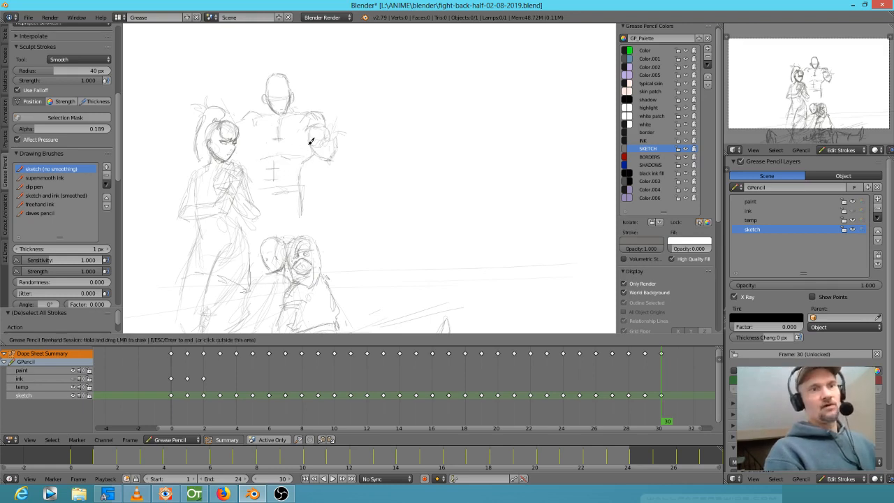
{"action": "mouse_move", "coordinate": [241, 148]}
{"action": "left_mouse_down"}
{"action": "mouse_move", "coordinate": [253, 137]}
{"action": "mouse_move", "coordinate": [248, 151]}
{"action": "mouse_move", "coordinate": [256, 164]}
{"action": "left_mouse_up"}
{"action": "left_click_drag", "start_coordinate": [245, 148], "coordinate": [259, 165]}
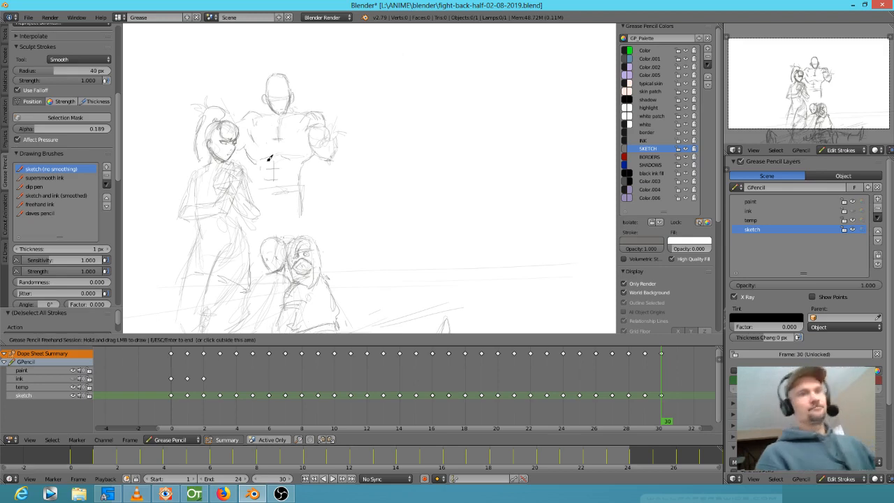
Review the earlier close-up group drawings before frame 30, and return to the full-body shot on frame 30.
{"action": "key", "text": "Left"}
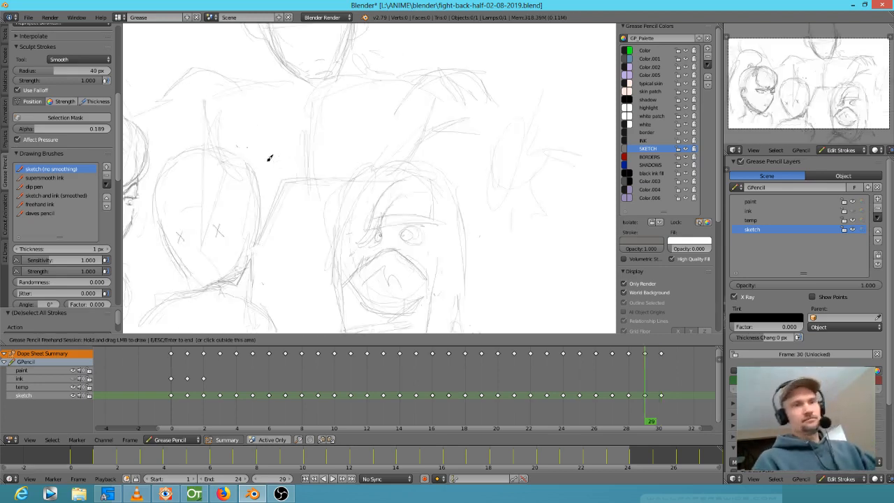
{"action": "scroll", "coordinate": [367, 165], "scroll_direction": "down", "scroll_amount": 2}
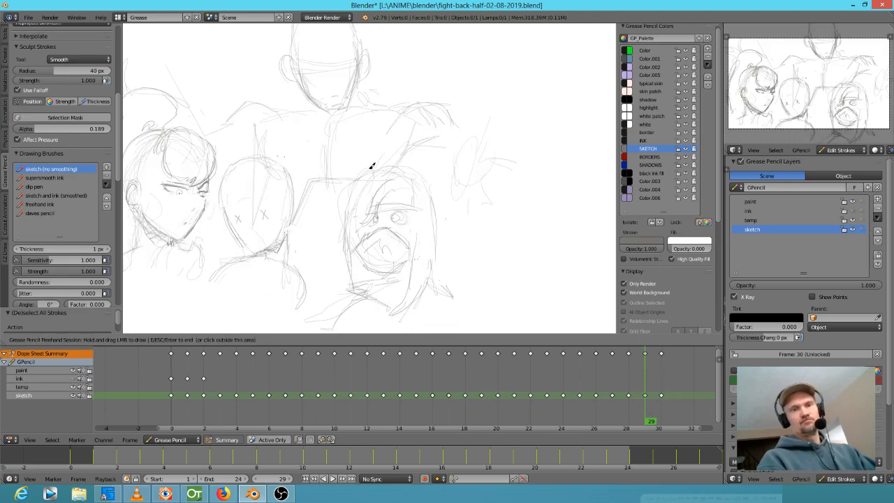
{"action": "key", "text": "Left"}
{"action": "key", "text": "Left"}
{"action": "key", "text": "Left"}
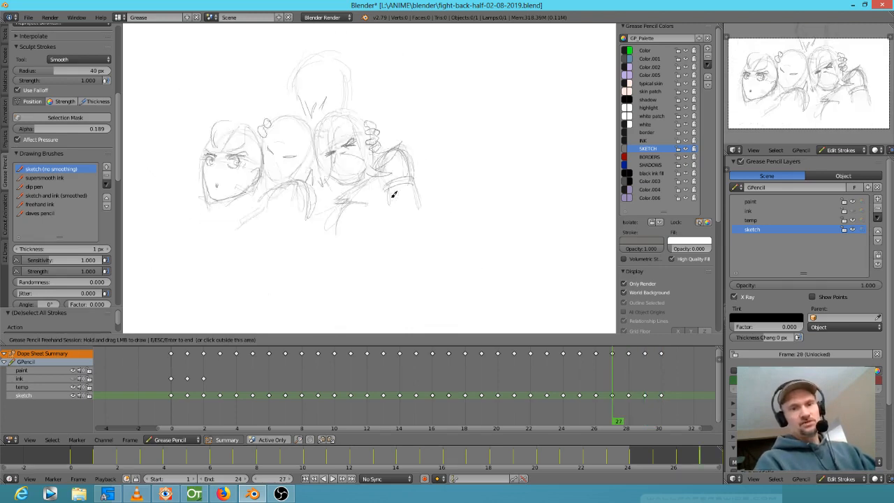
{"action": "key", "text": "Up"}
{"action": "key", "text": "Up"}
{"action": "key", "text": "Up"}
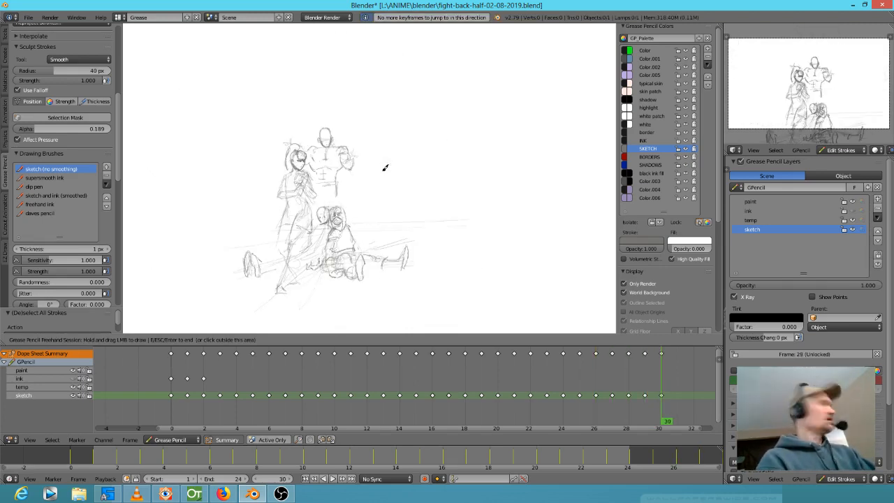